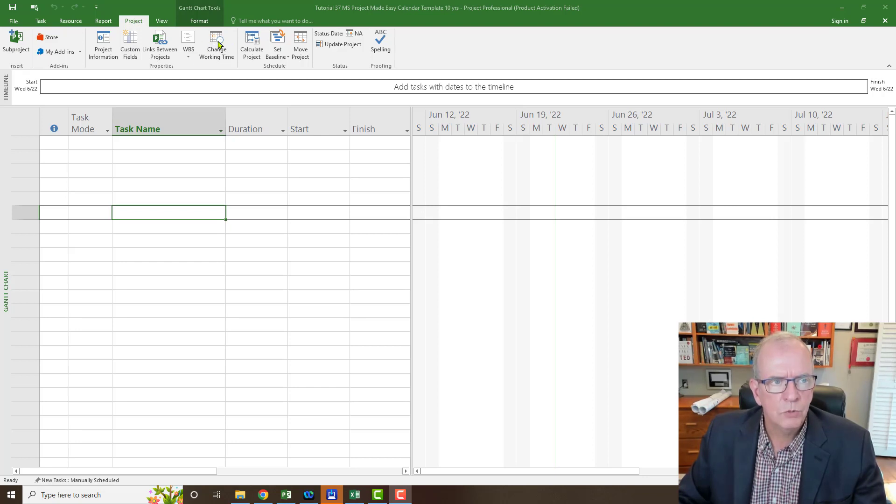
Open the working time settings and select the Standard (Project Calendar) calendar for editing
left_click(218, 45)
left_click_drag(377, 107, 394, 72)
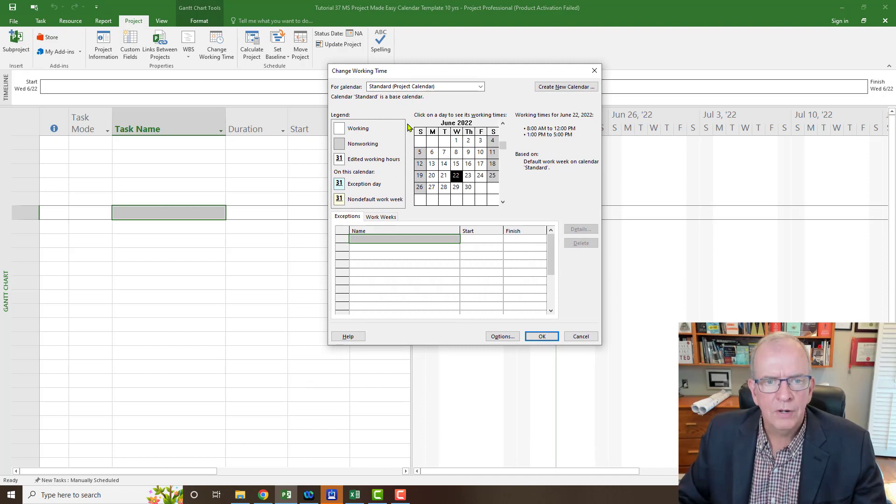
left_click(480, 88)
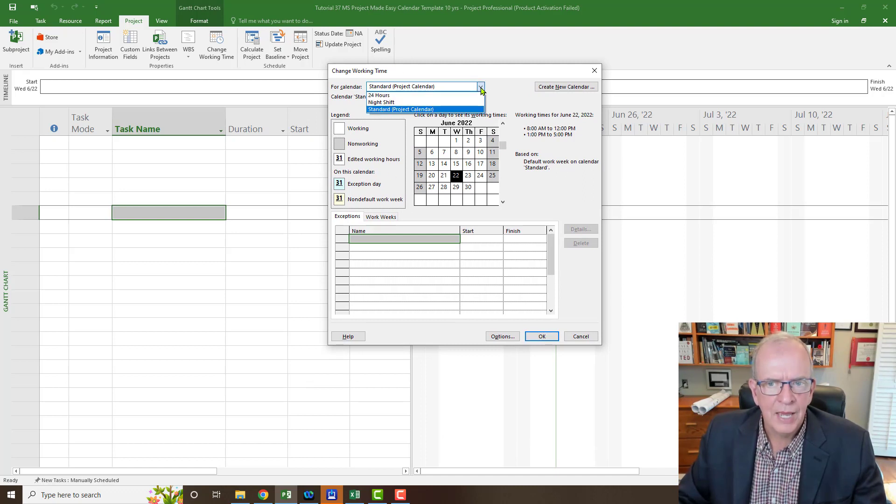
left_click(462, 110)
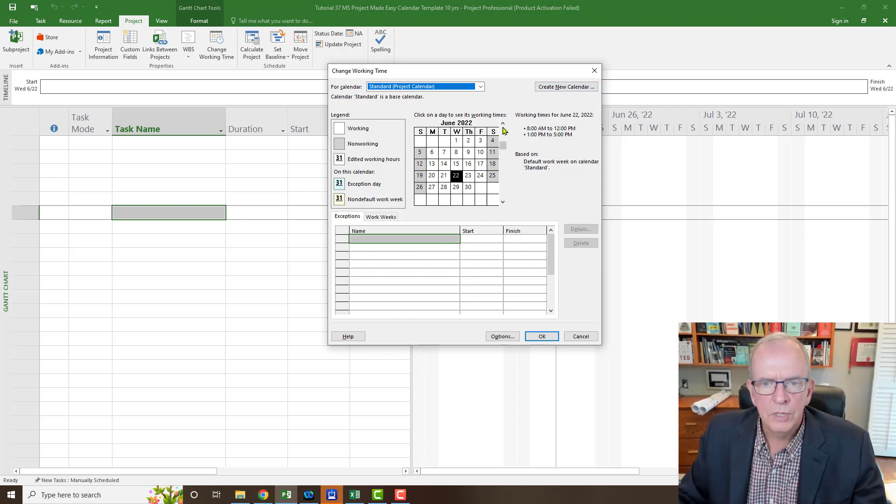
Add a nonworking exception named "New Year's Day" on January 1, 2023 to the Standard calendar
left_click(503, 201)
left_click(503, 202)
left_click(503, 202)
left_click(503, 202)
left_click(503, 202)
left_click(502, 202)
left_click(503, 201)
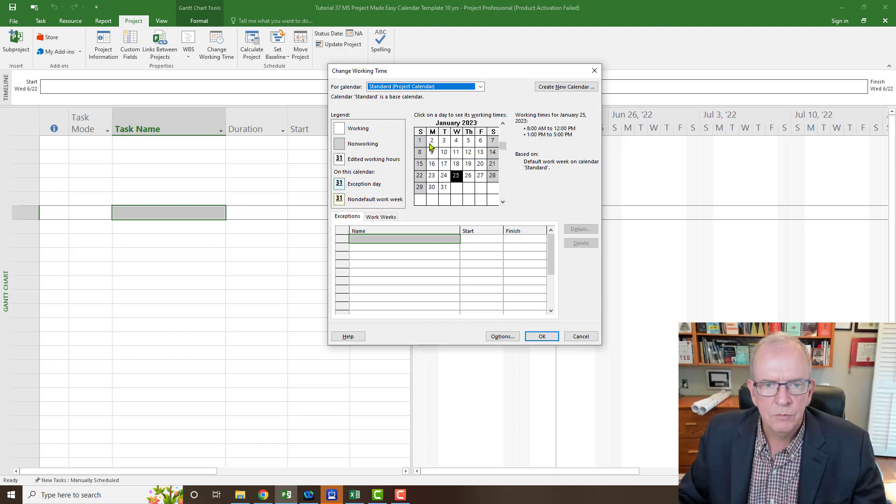
left_click(384, 239)
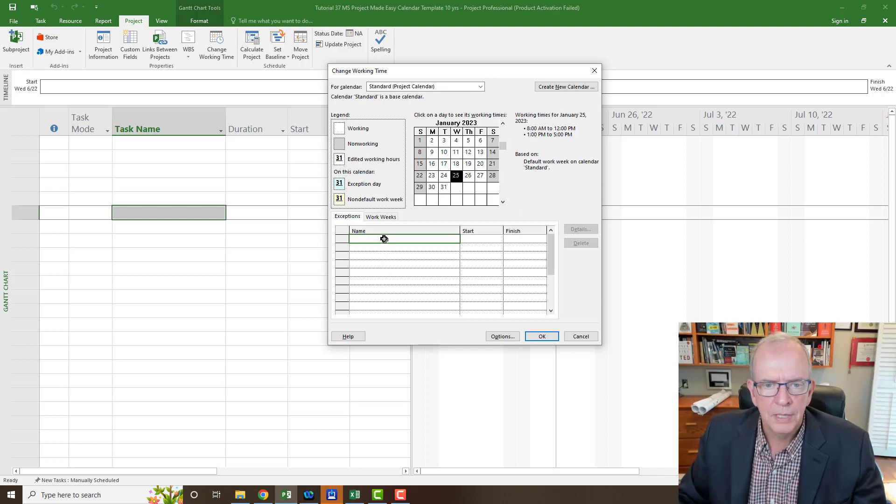
left_click(419, 141)
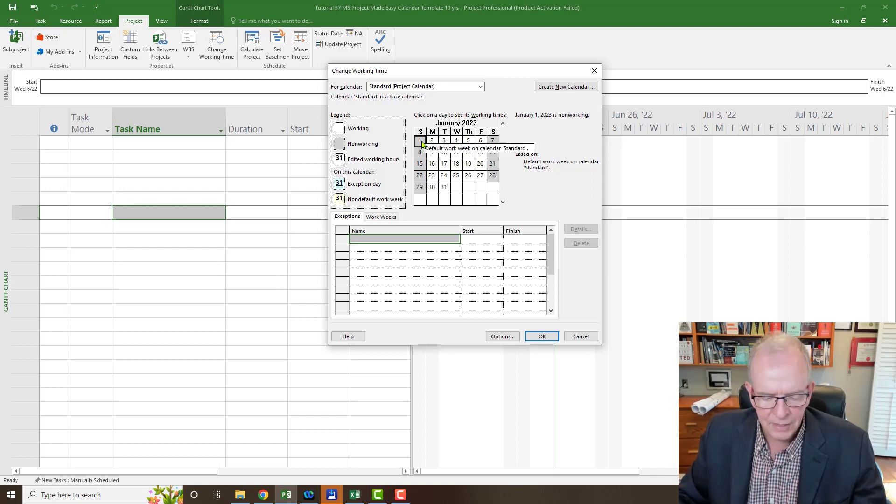
left_click(393, 241)
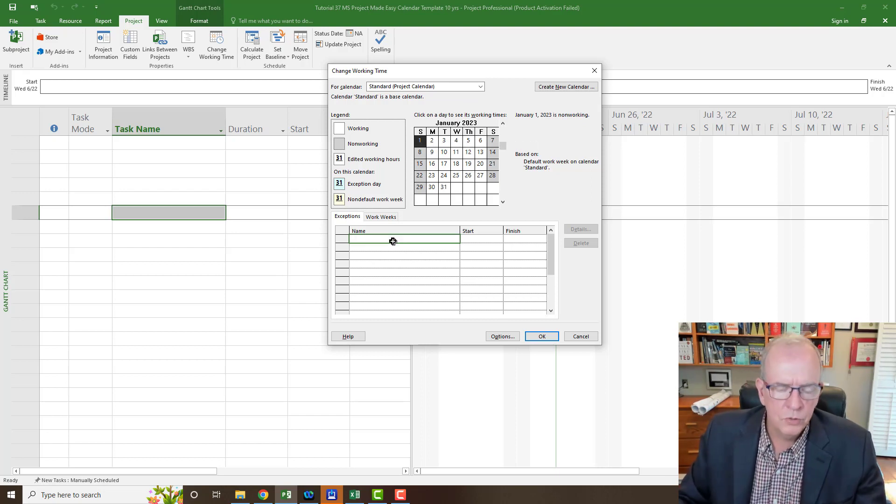
type("New Year")
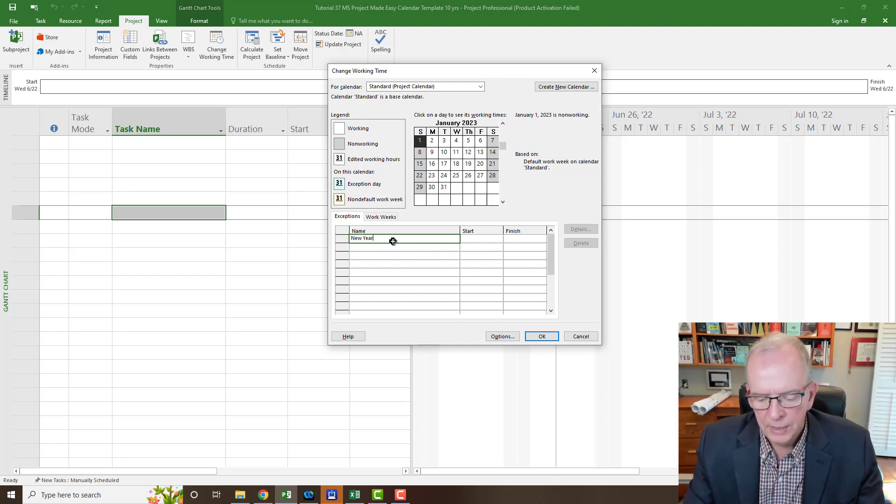
type("'s Day")
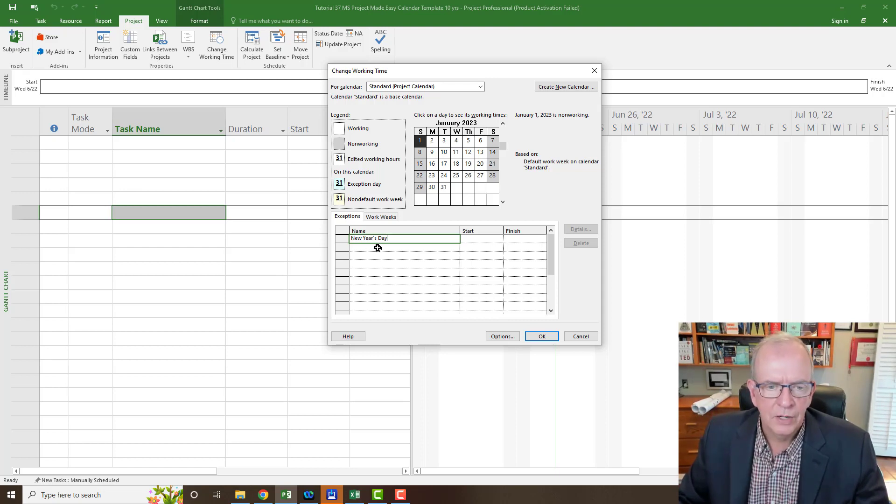
left_click(479, 240)
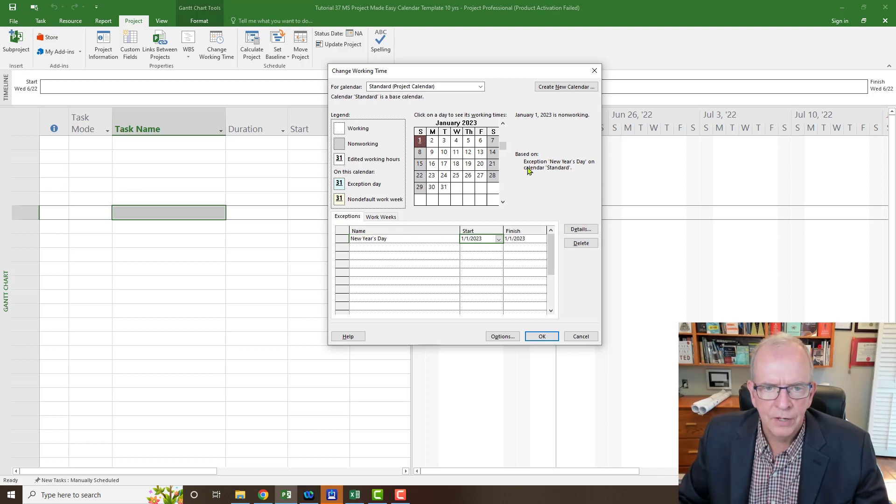
Add a "Family Day" exception to the Standard calendar and set its start date to 2/20/2023
left_click(400, 249)
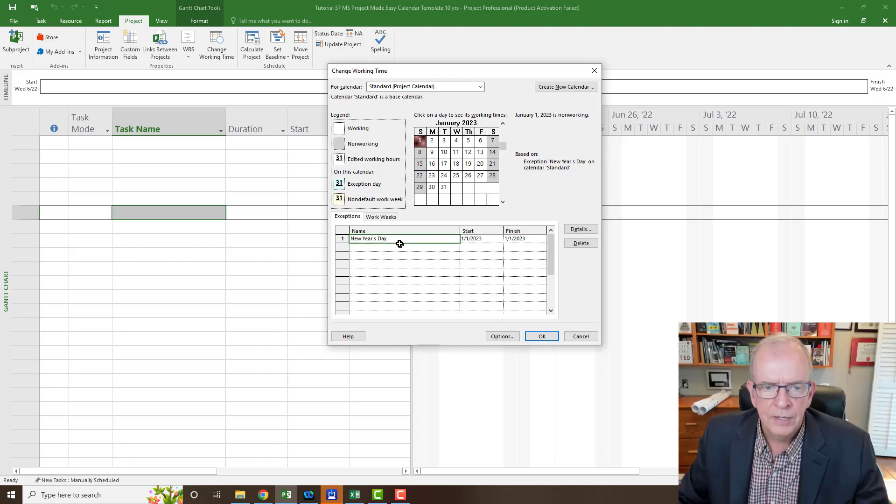
left_click(503, 202)
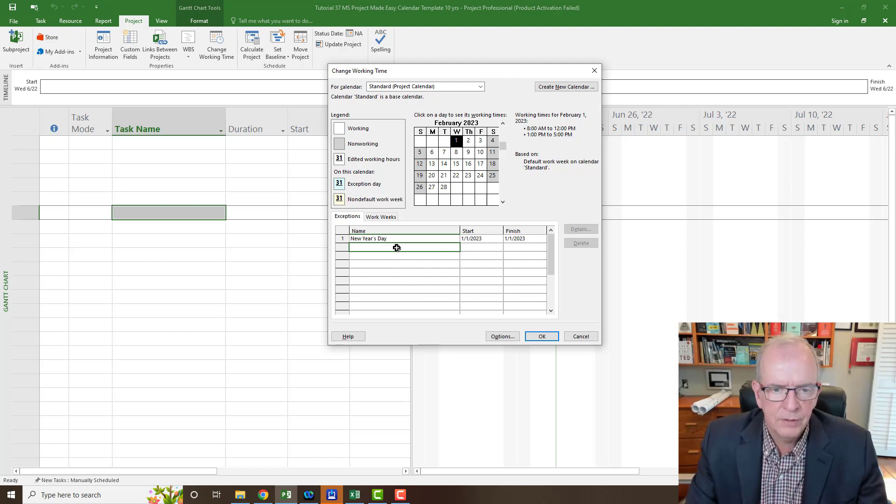
type("Day")
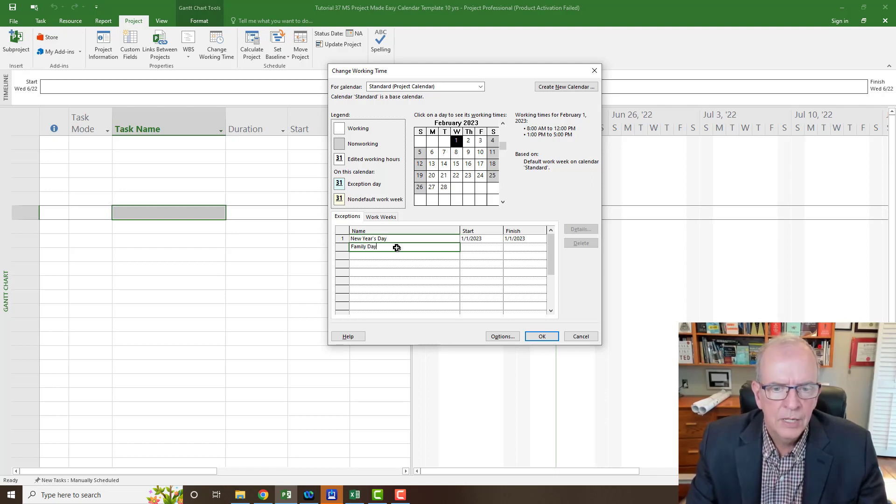
left_click(432, 175)
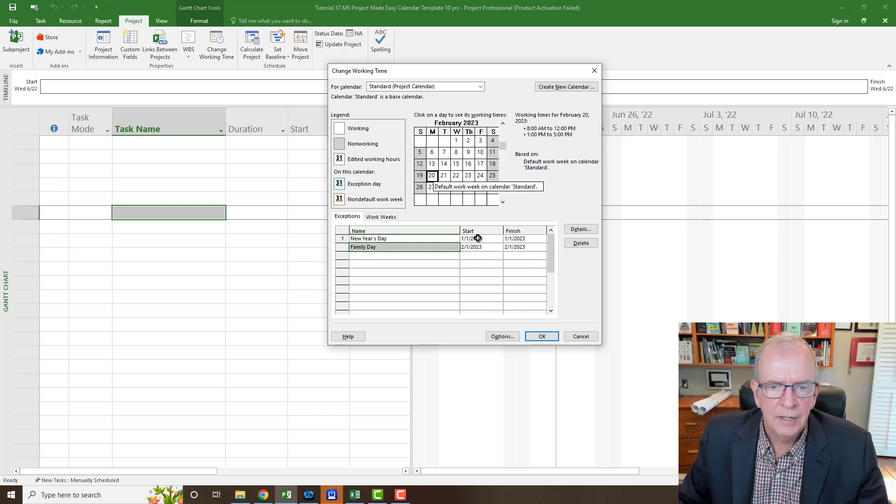
left_click(499, 248)
left_click(499, 248)
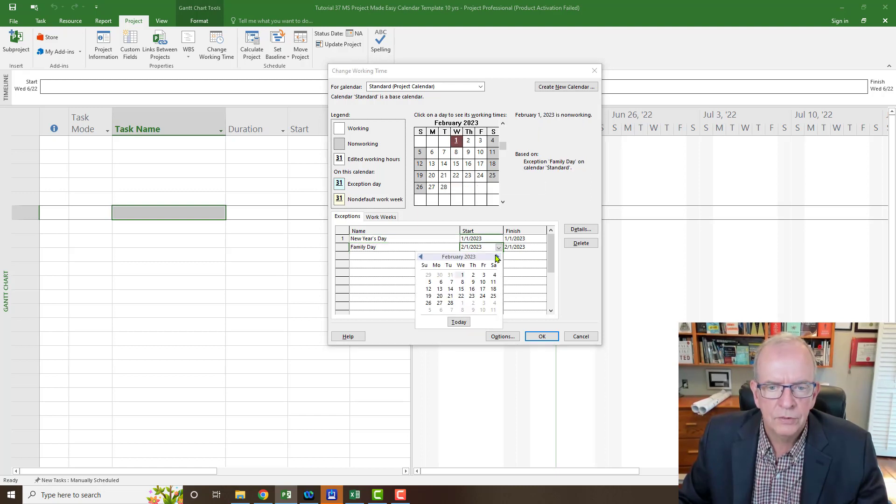
left_click(439, 296)
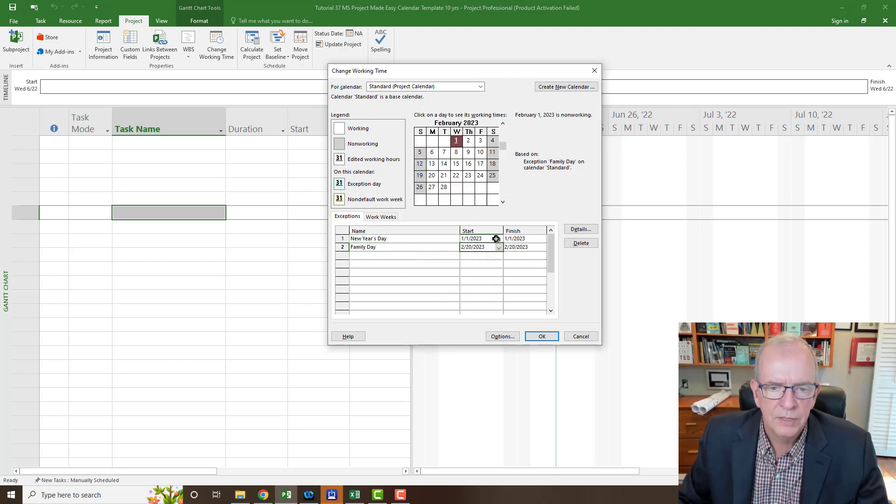
left_click(405, 262)
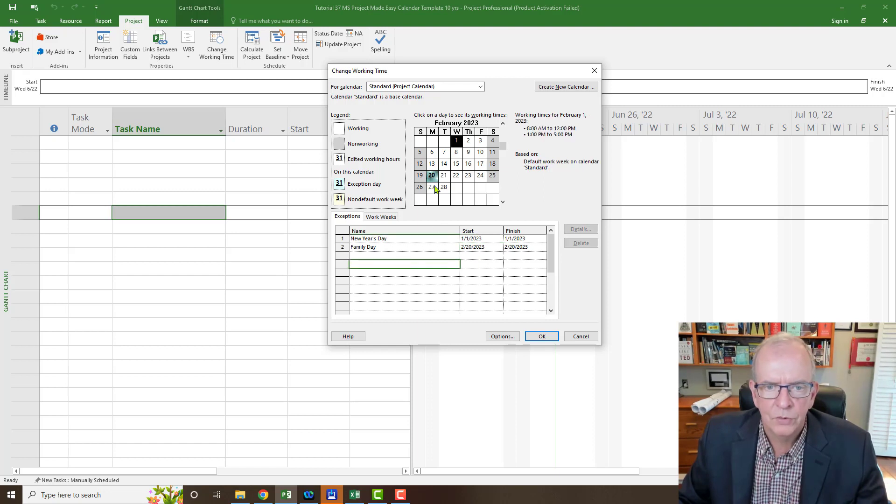
left_click(468, 177)
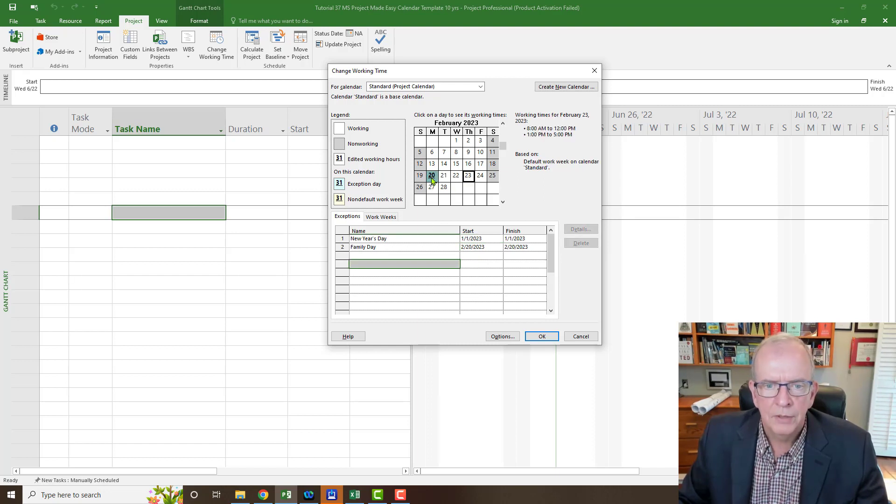
Add an exception named "Good Friday 2023" on April 7, 2023 to the Standard calendar
left_click(503, 202)
left_click(503, 202)
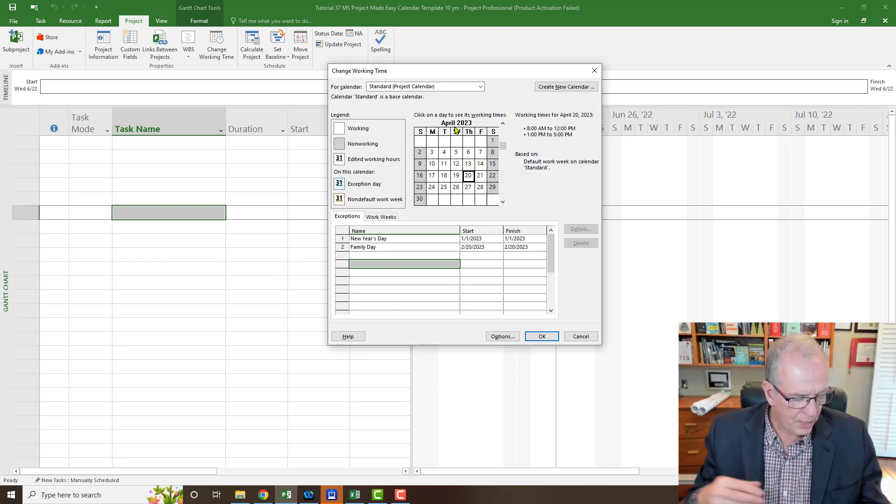
left_click(379, 256)
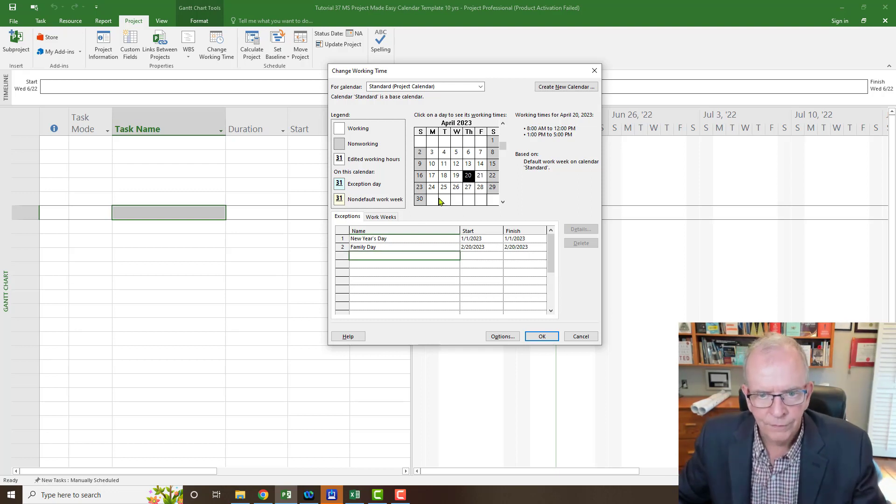
left_click(481, 153)
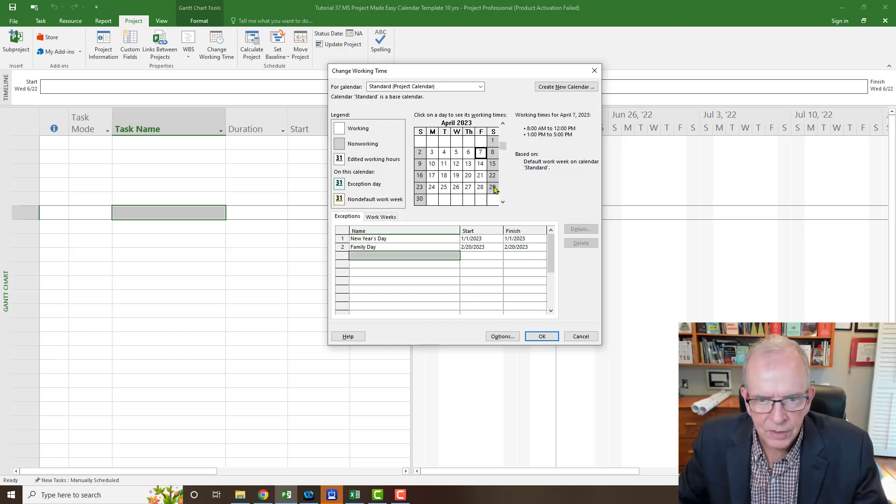
left_click(407, 256)
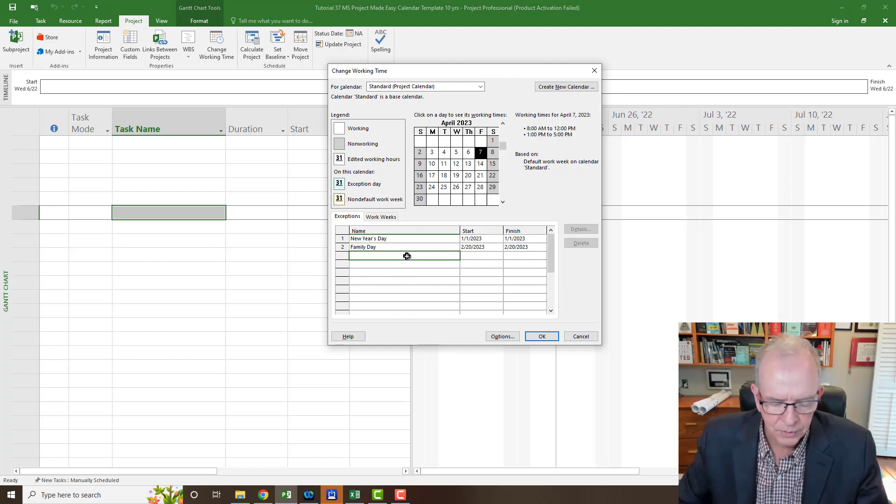
type("Good Friday 2023")
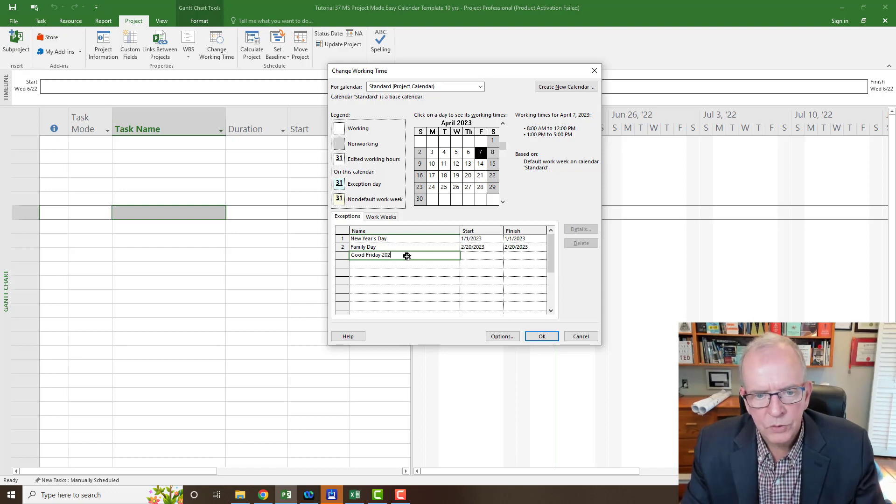
left_click(484, 257)
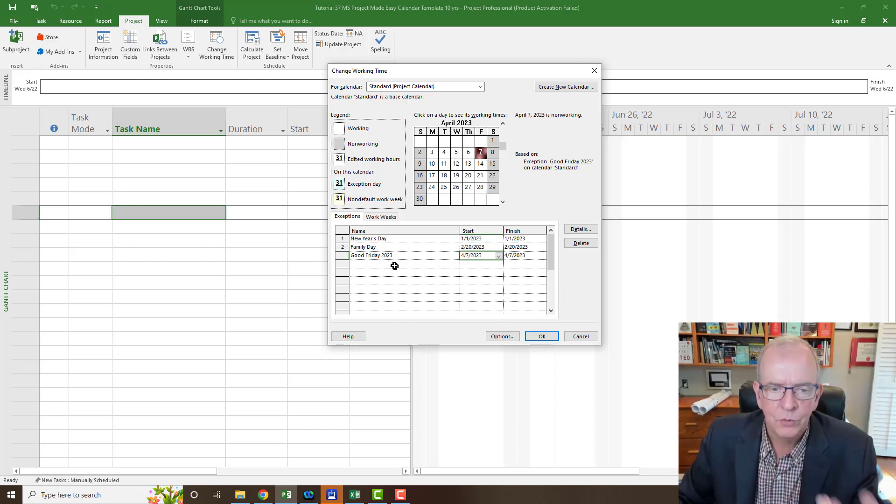
Add a "Victoria Day" exception on May 22, 2023 in the next empty exceptions row
left_click(395, 264)
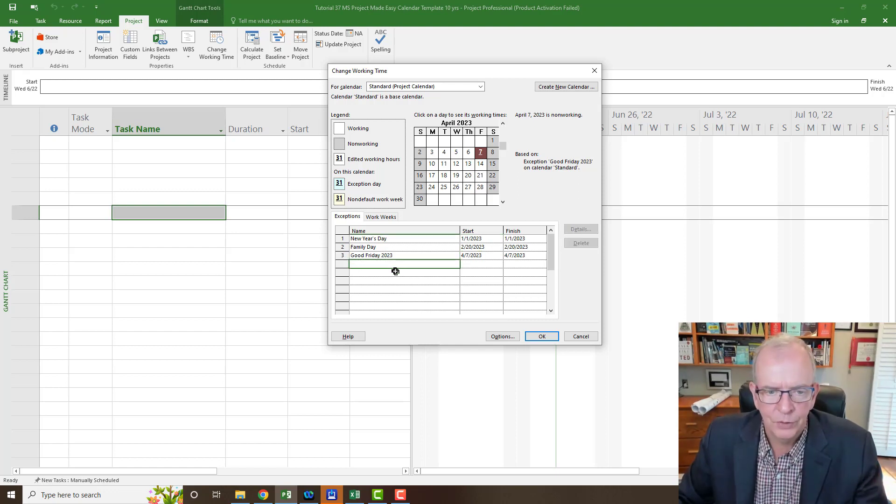
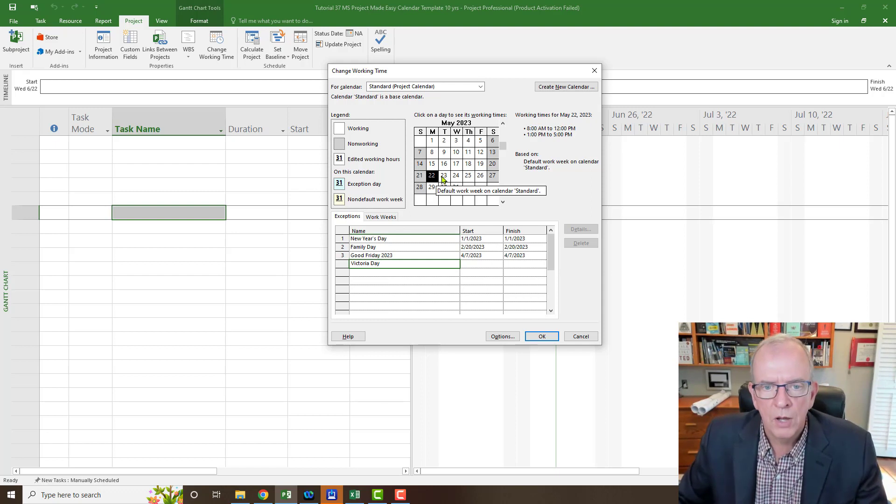
left_click(482, 266)
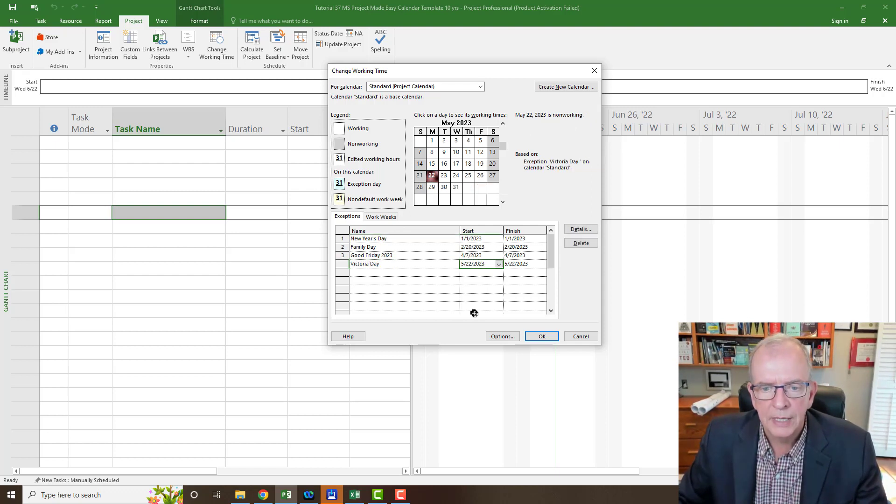
left_click(385, 275)
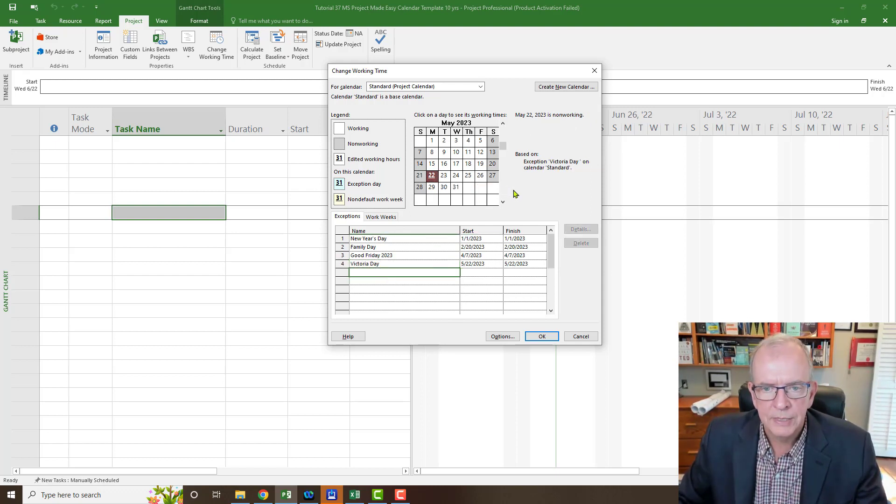
Add a "Canada Day" exception on July 1, 2023 to the Standard calendar
left_click(503, 202)
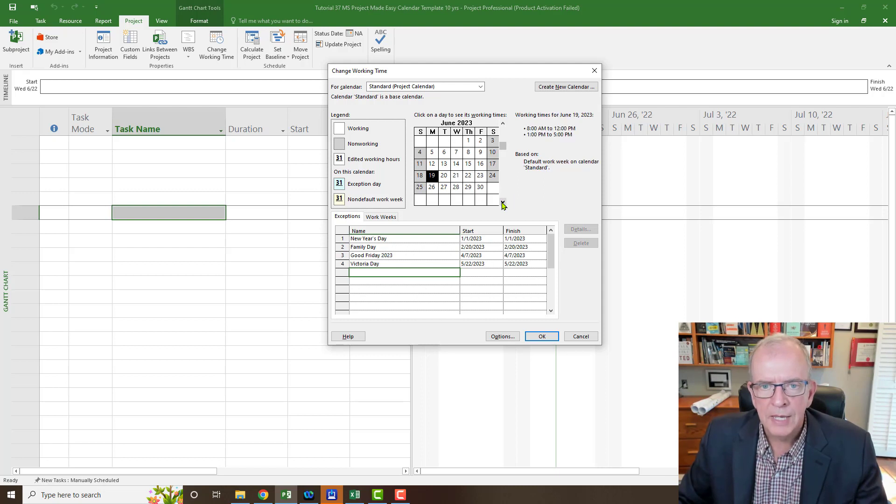
left_click(502, 202)
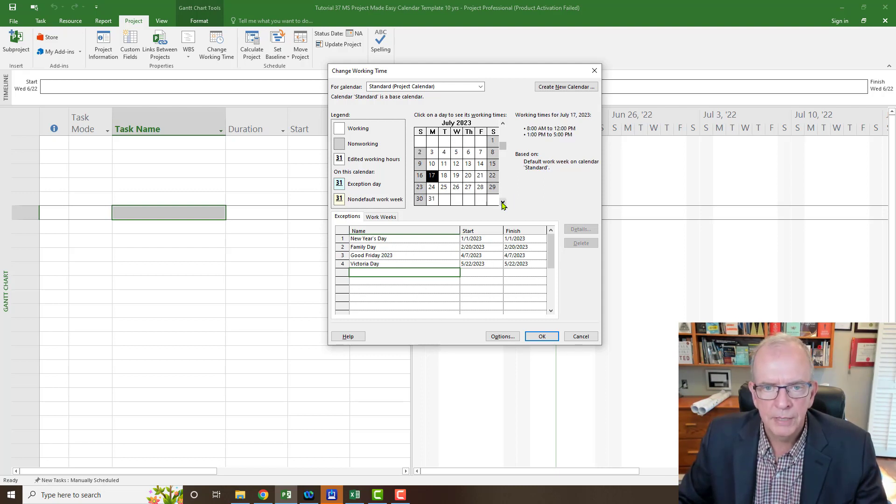
left_click(493, 141)
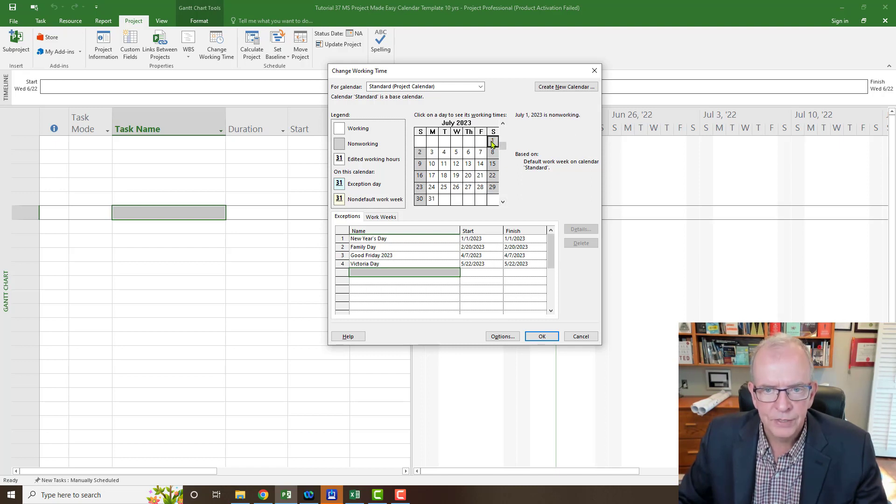
left_click(401, 274)
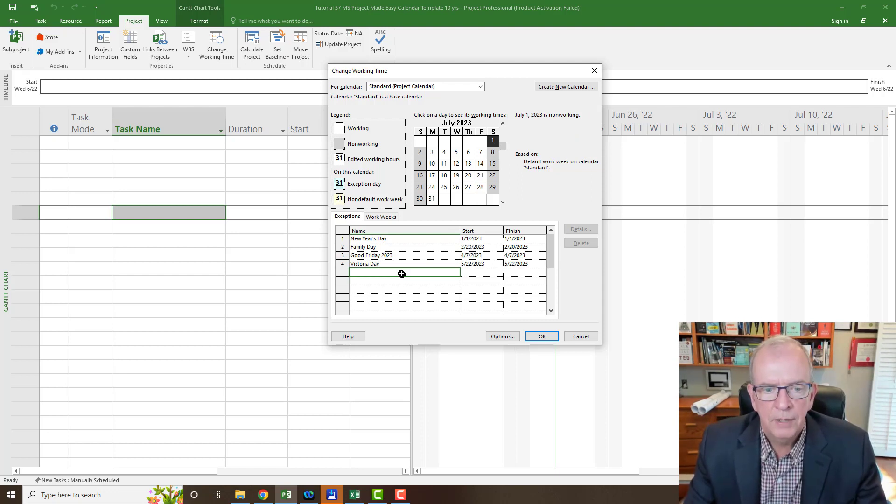
type("Canada Day")
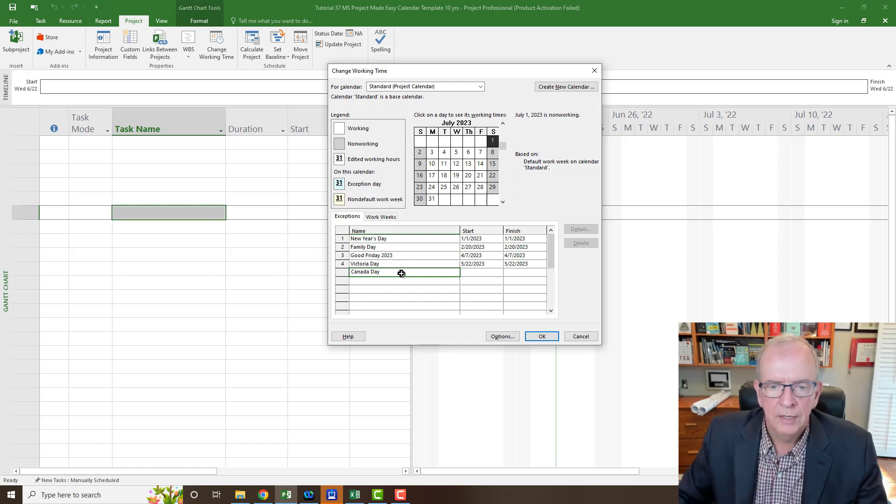
left_click(470, 272)
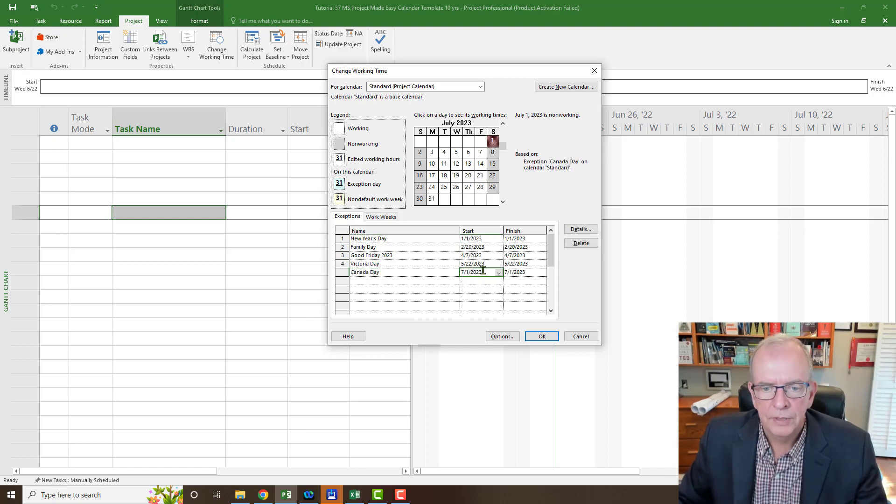
left_click(425, 281)
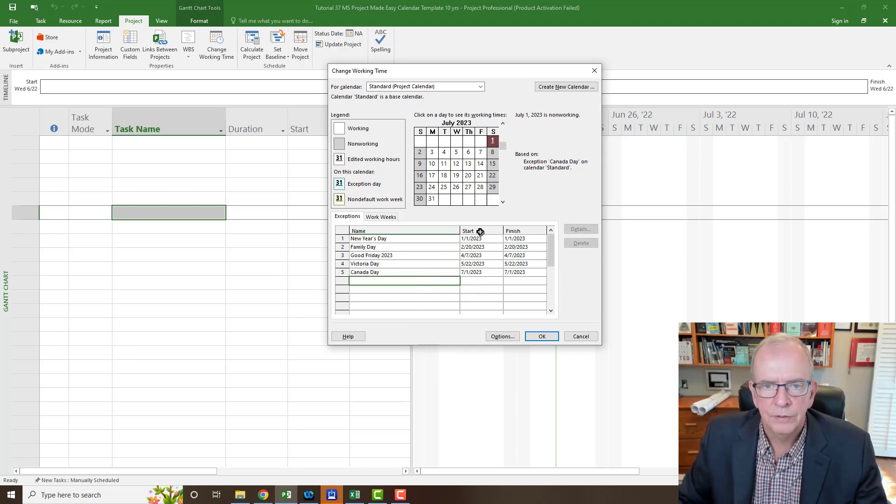
Add a "Simcoe Day" exception on August 7, 2023 to the Standard calendar
left_click(503, 202)
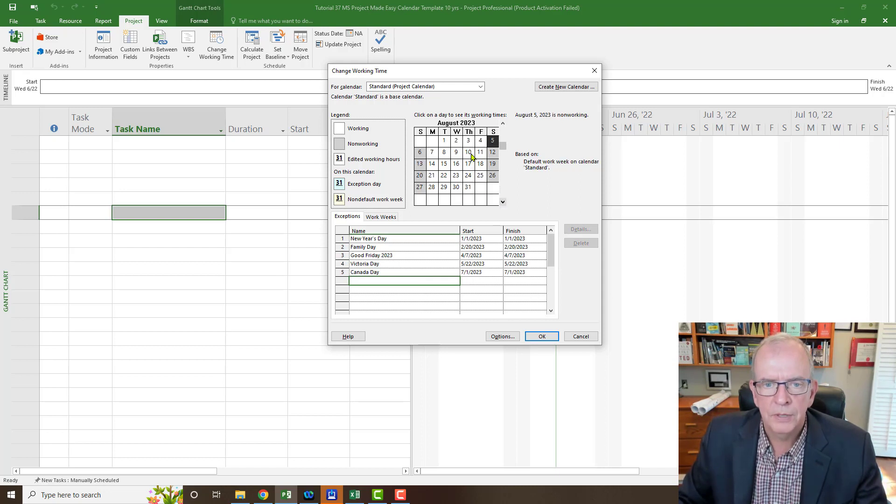
left_click(432, 153)
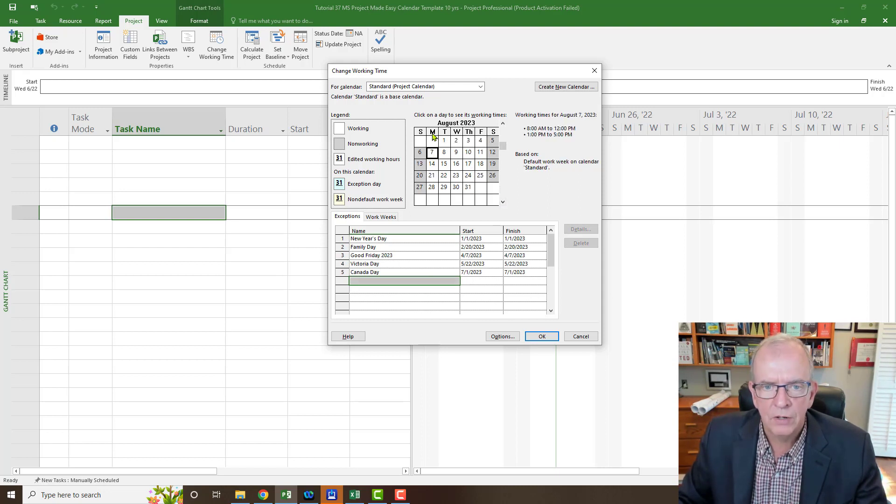
left_click(402, 282)
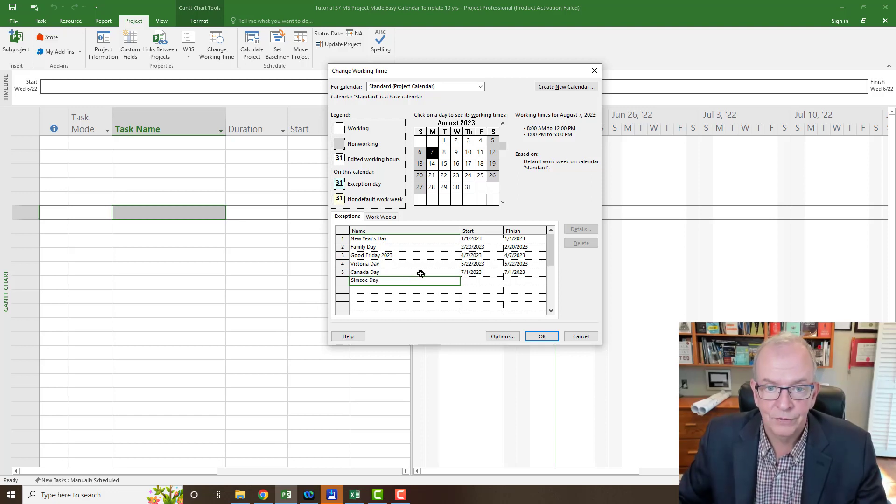
left_click(469, 276)
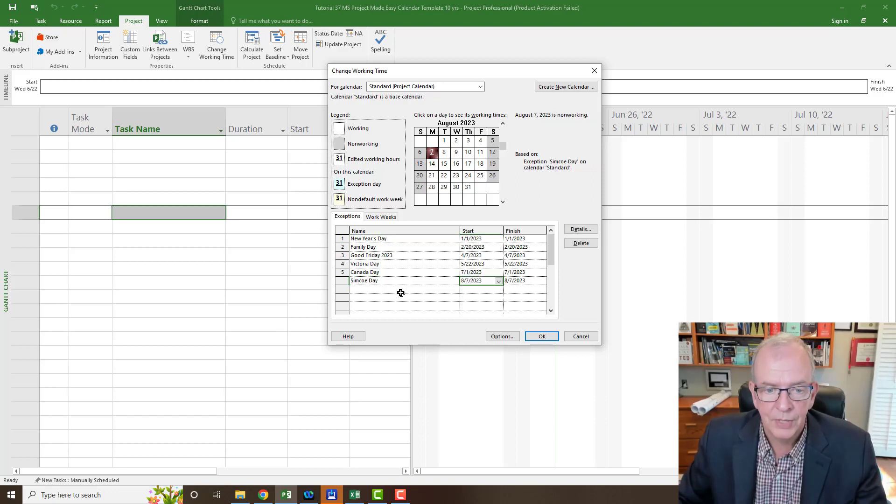
Add a "Labour Day" exception on September 4, 2023 in the next empty exceptions row
left_click(400, 292)
left_click(503, 203)
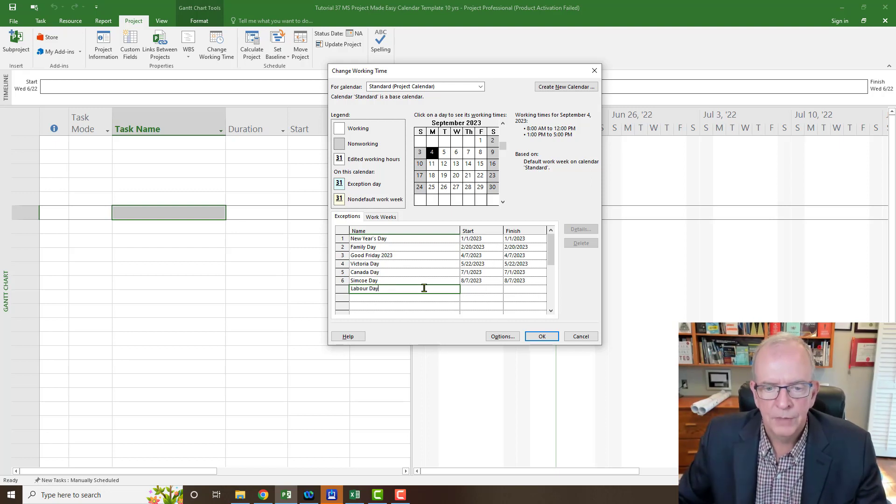
left_click(464, 287)
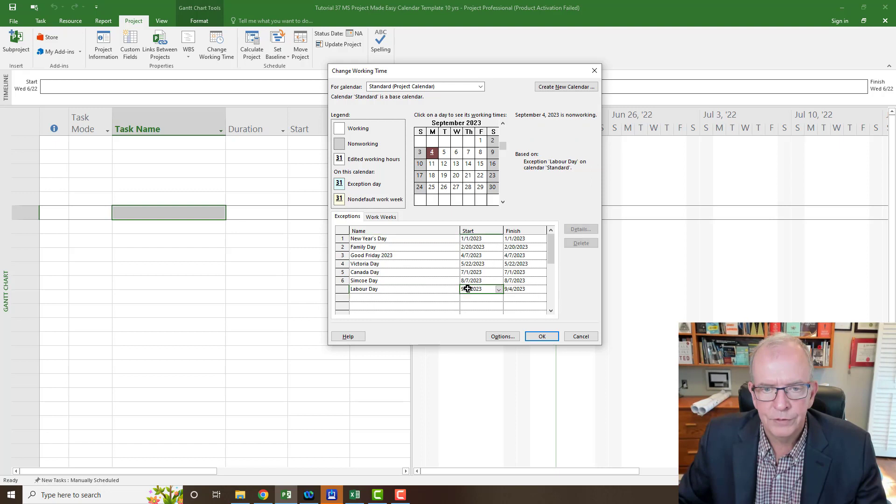
Add a "Thanksgiving Day" exception on October 9, 2023 to the Standard calendar
left_click(503, 203)
left_click(387, 299)
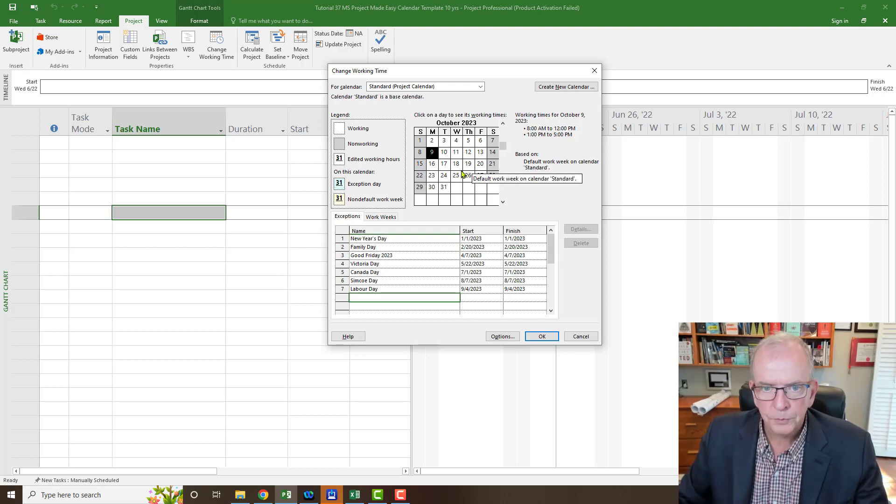
left_click(432, 154)
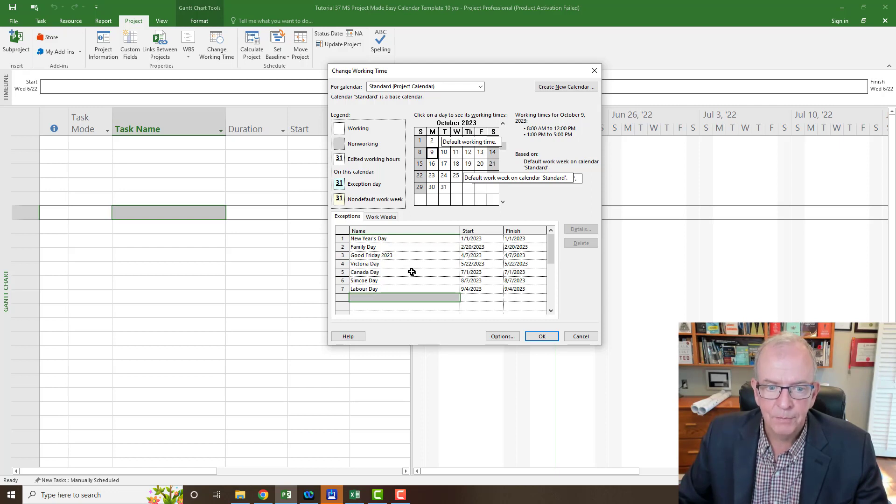
left_click(380, 299)
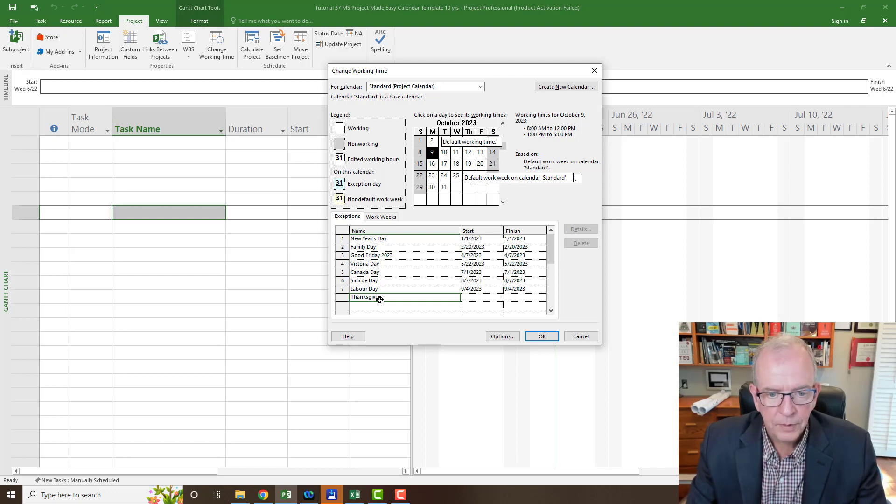
type("Thanksgiving Day")
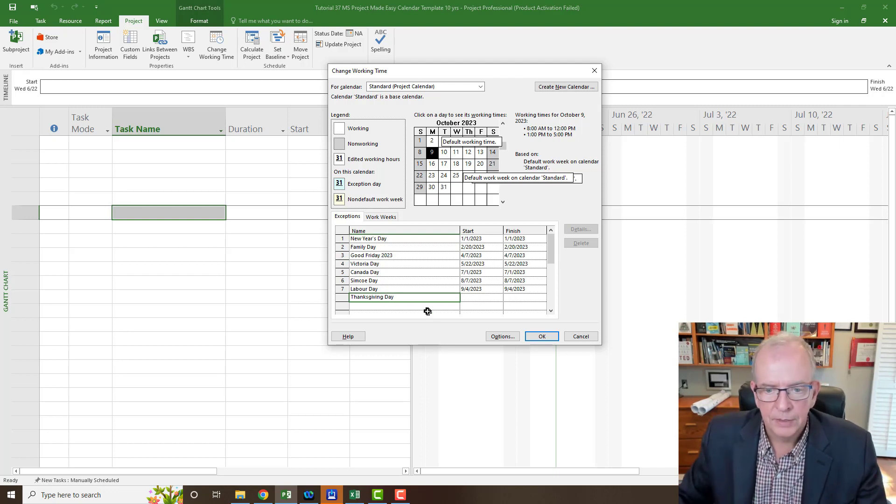
left_click(467, 299)
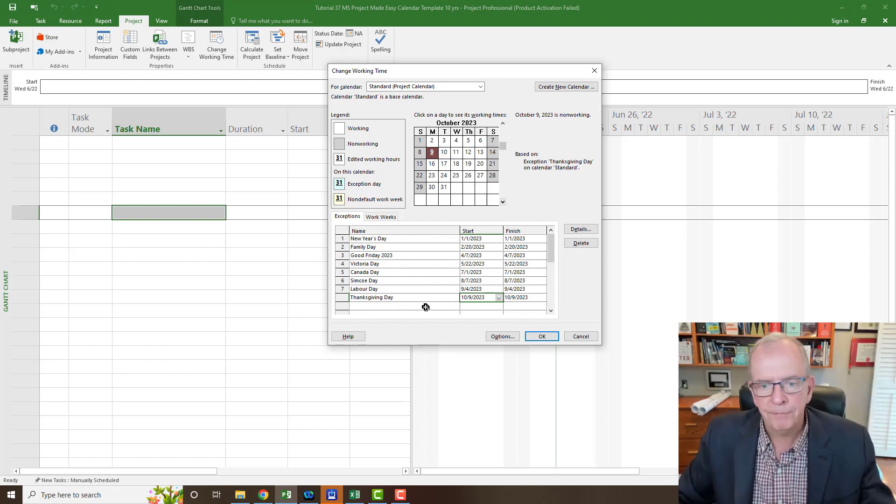
Move the calendar on to December 2023 and enter an exception named "Christmas and Boxing Day" in the next empty row
left_click(503, 203)
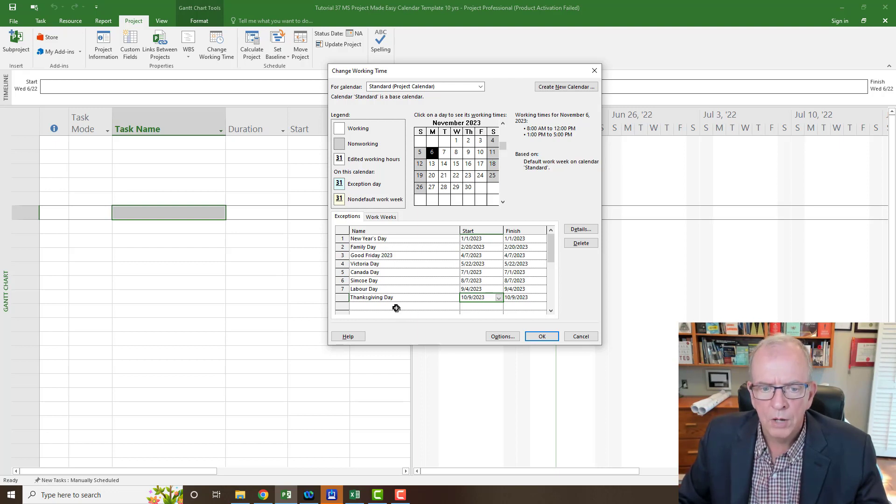
scroll(550, 249, "down", 1)
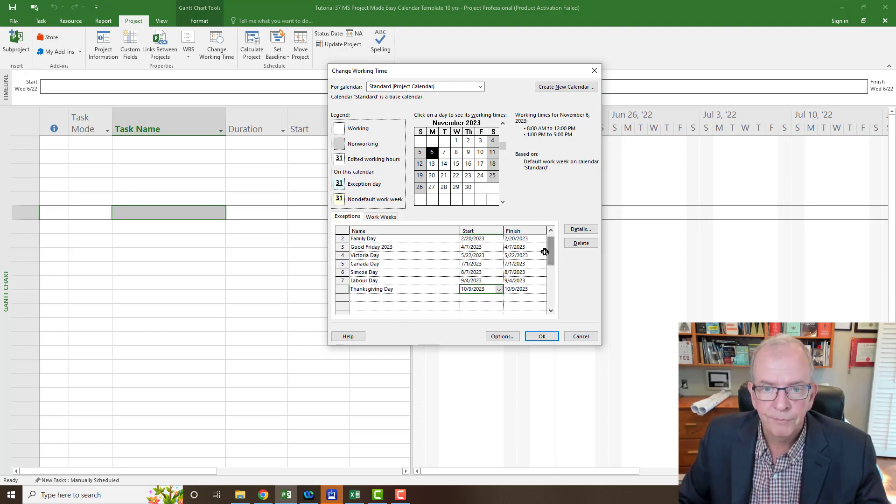
left_click(494, 152)
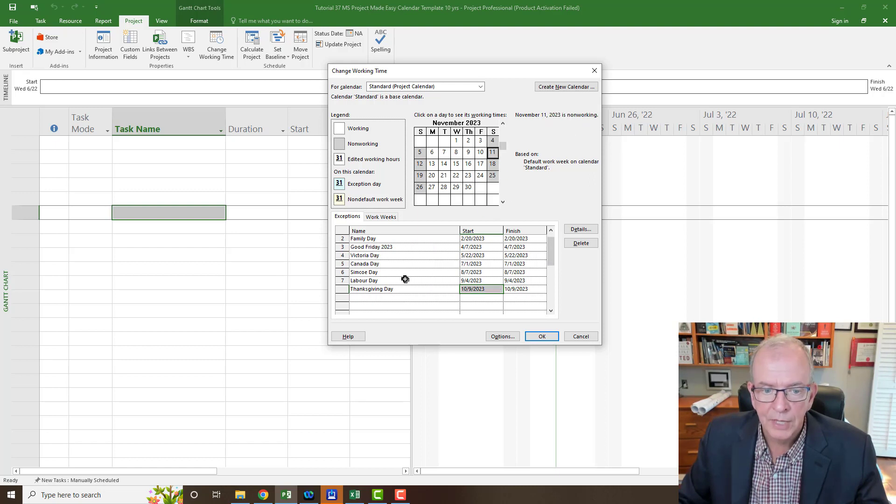
left_click(384, 300)
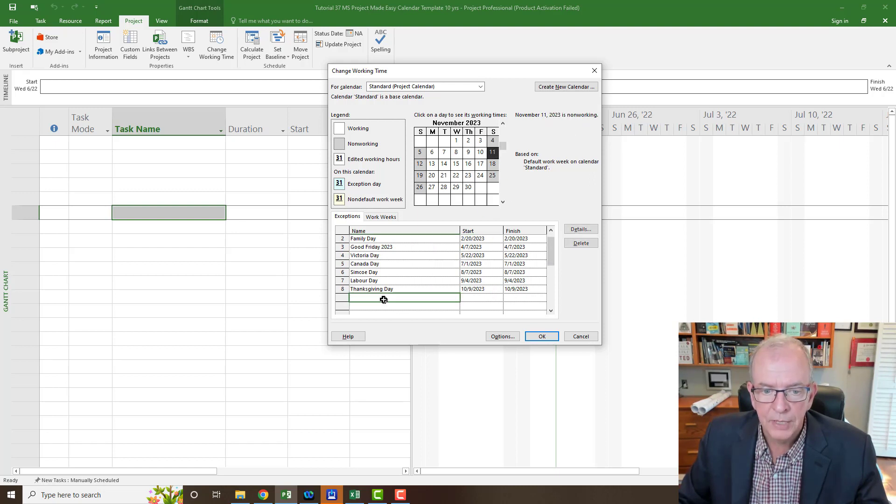
left_click(502, 202)
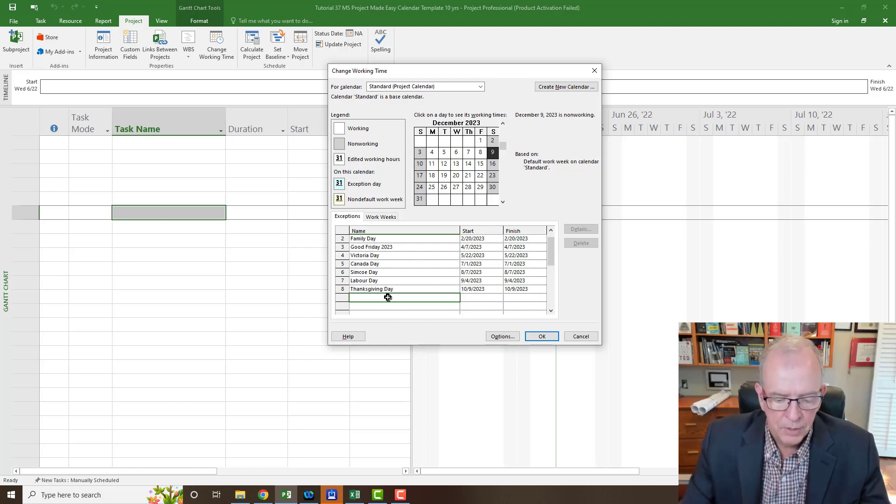
type("Christma")
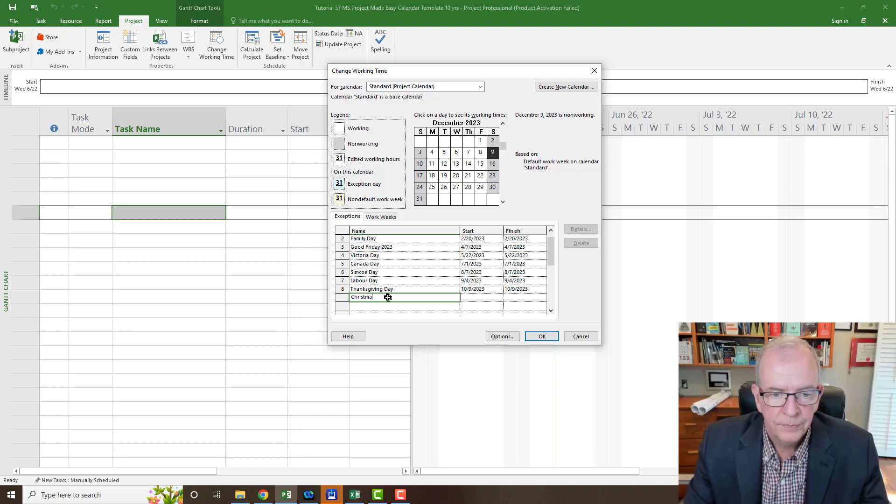
type("s and Boxing Day")
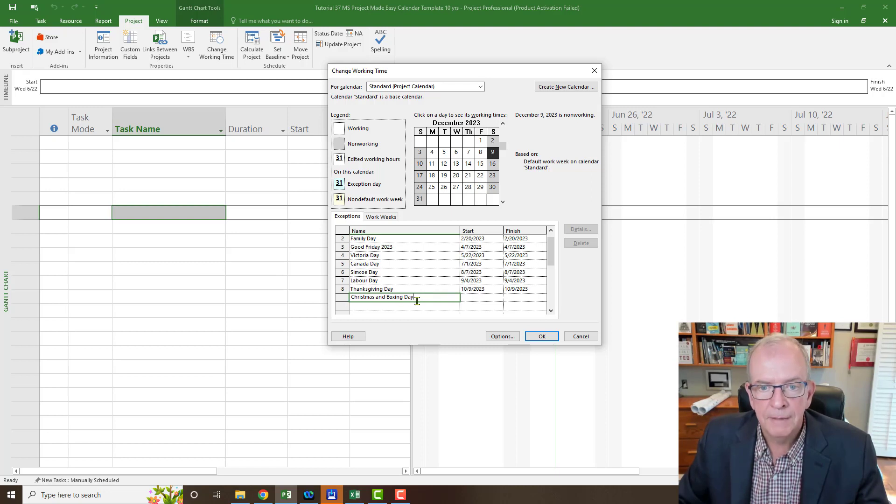
key("Return")
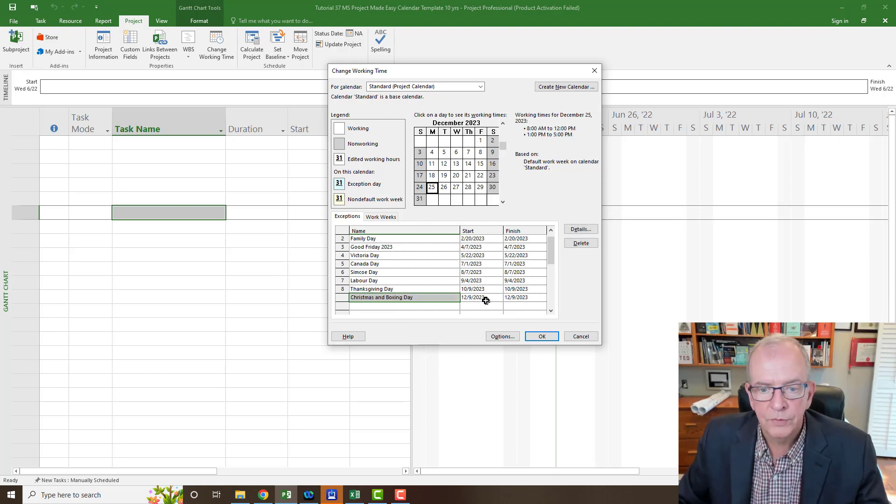
Set the "Christmas and Boxing Day" exception to start on 12/25/2023 and finish on 12/26/2023
left_click(486, 296)
left_click(498, 298)
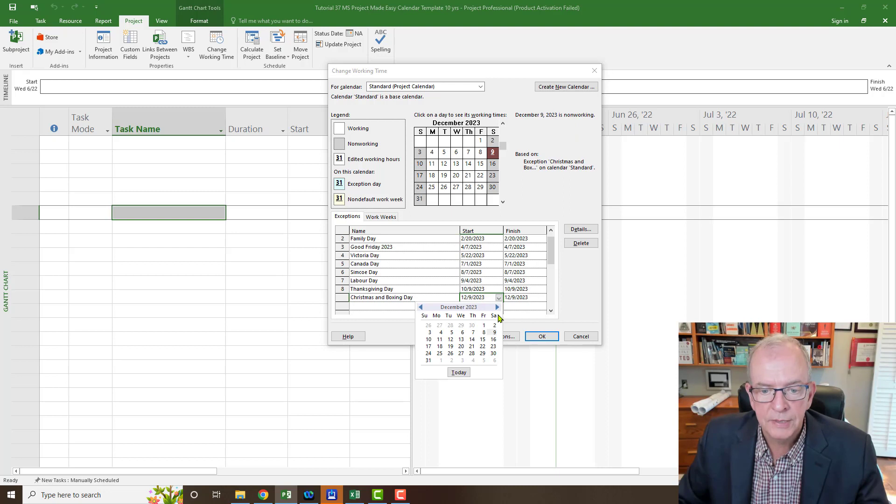
left_click(439, 354)
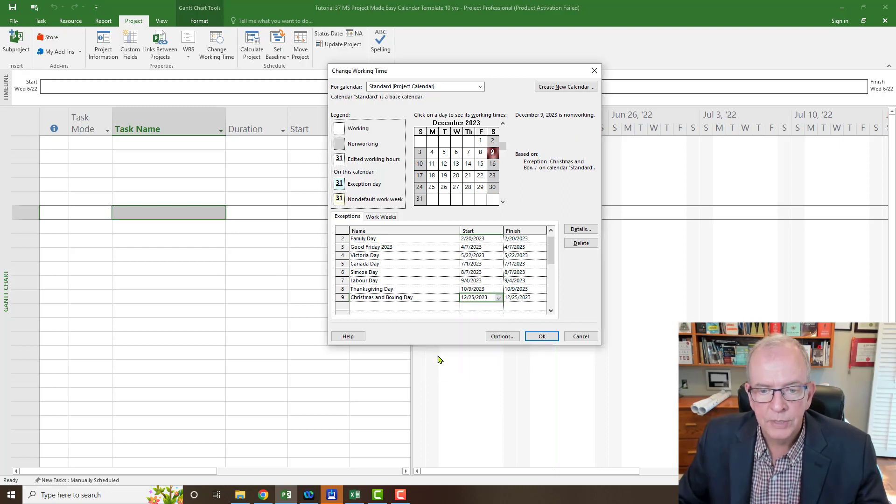
left_click(536, 299)
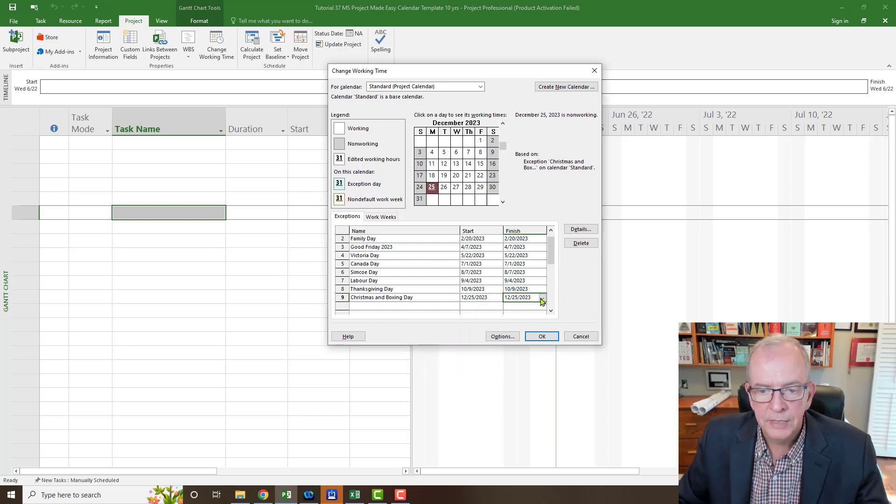
left_click(542, 300)
left_click(497, 355)
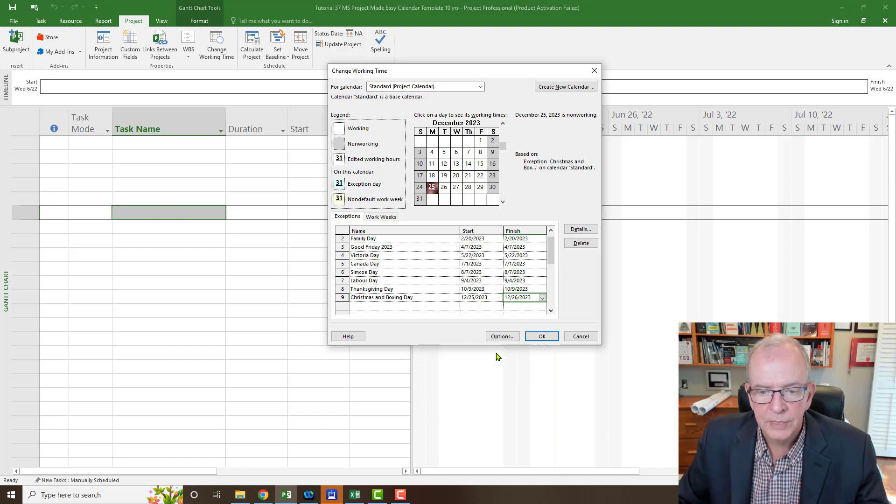
left_click(433, 307)
left_click(444, 165)
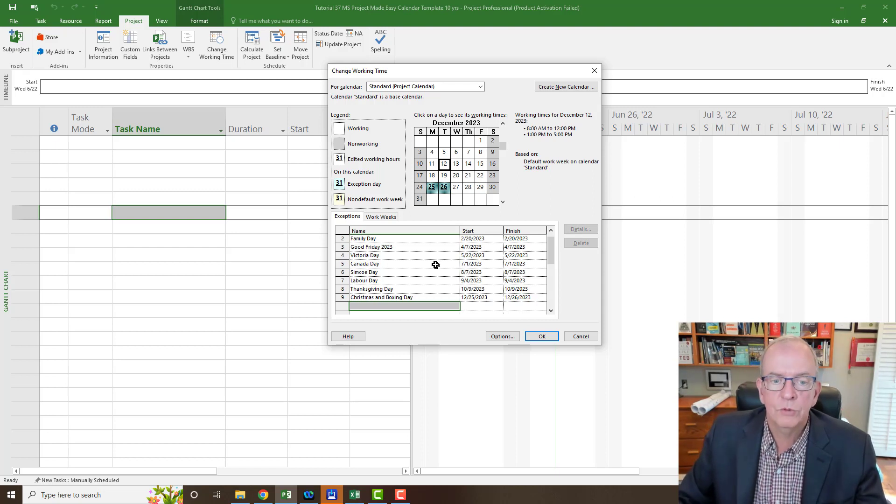
Make the "New Year's Day" exception recur yearly on January 1, ending after 10 occurrences
left_click(550, 231)
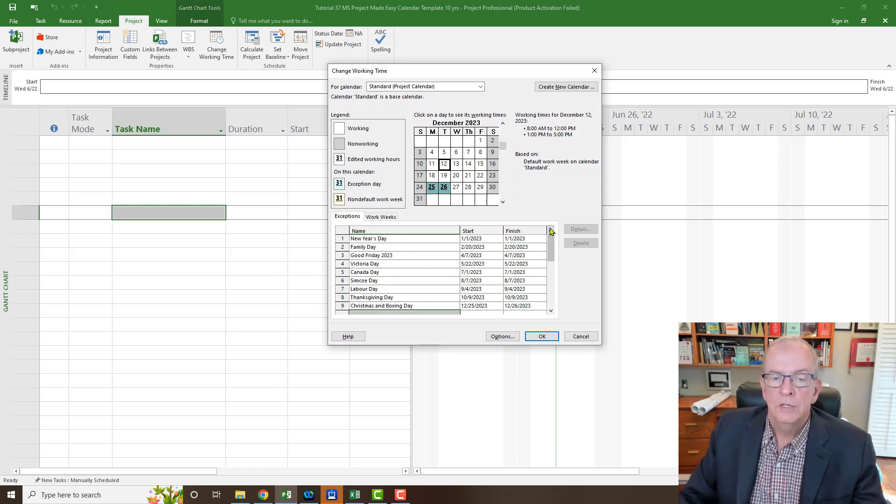
left_click(395, 241)
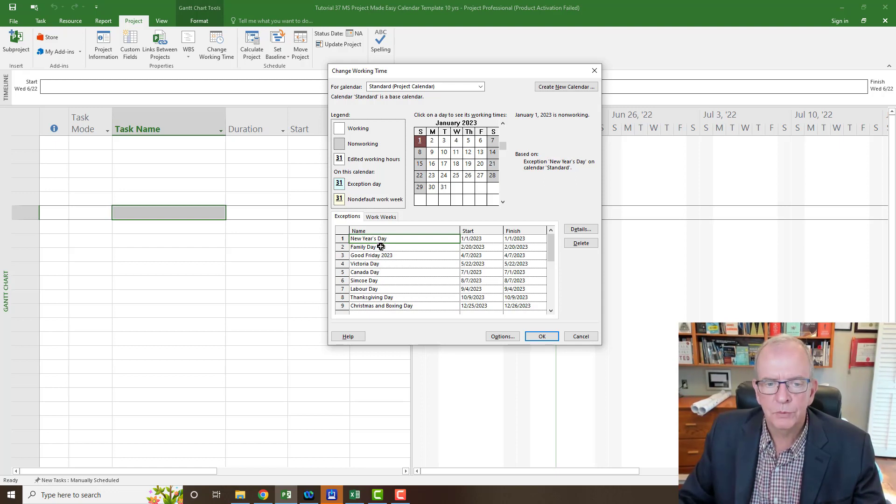
left_click(580, 231)
left_click_drag(442, 146, 679, 120)
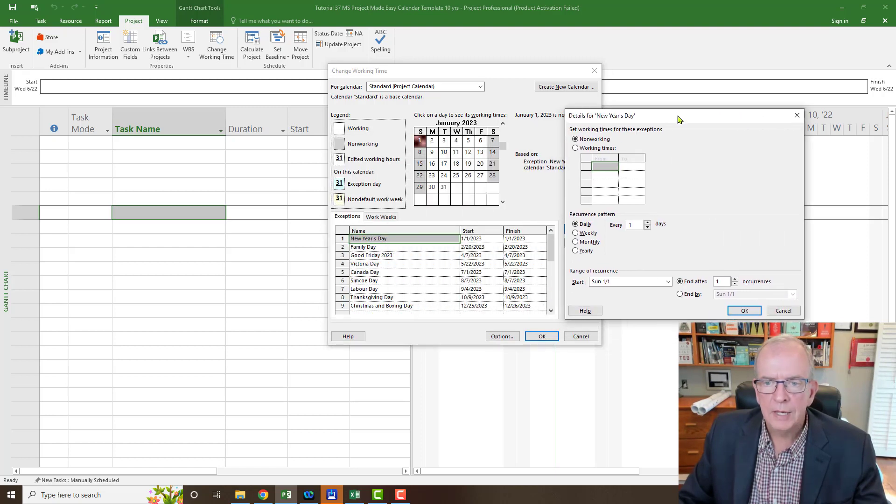
left_click(576, 252)
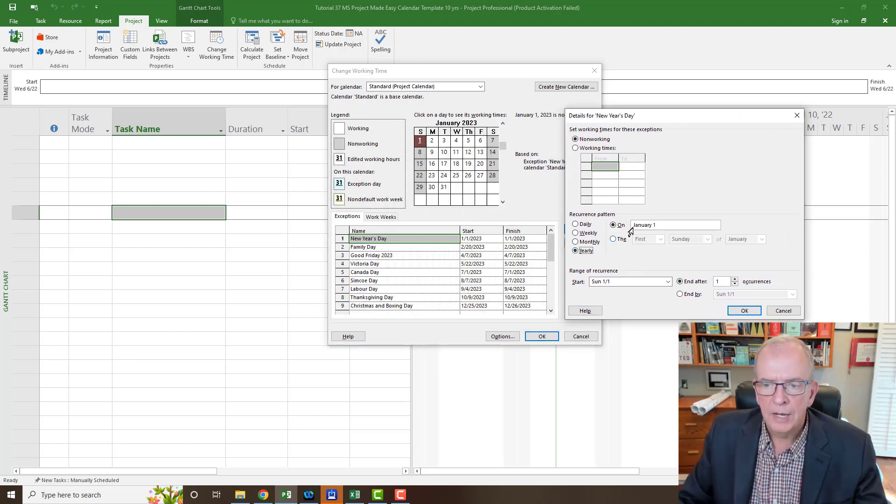
left_click(735, 279)
left_click(735, 279)
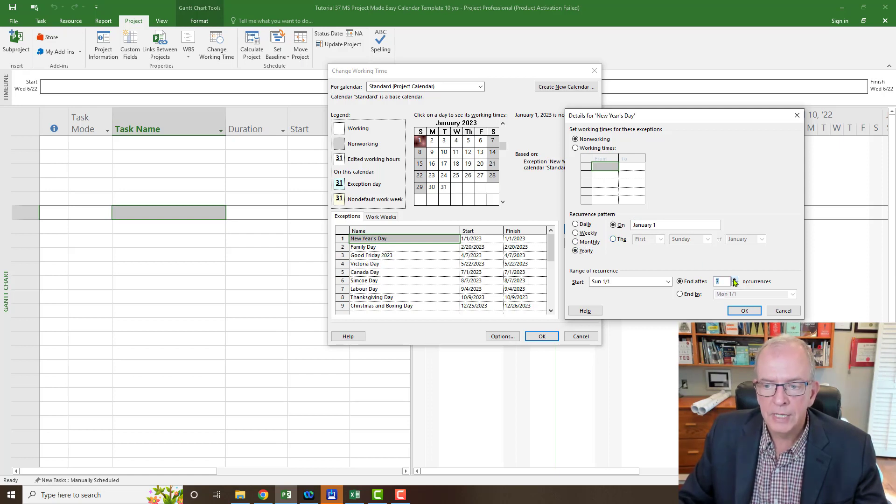
left_click(735, 280)
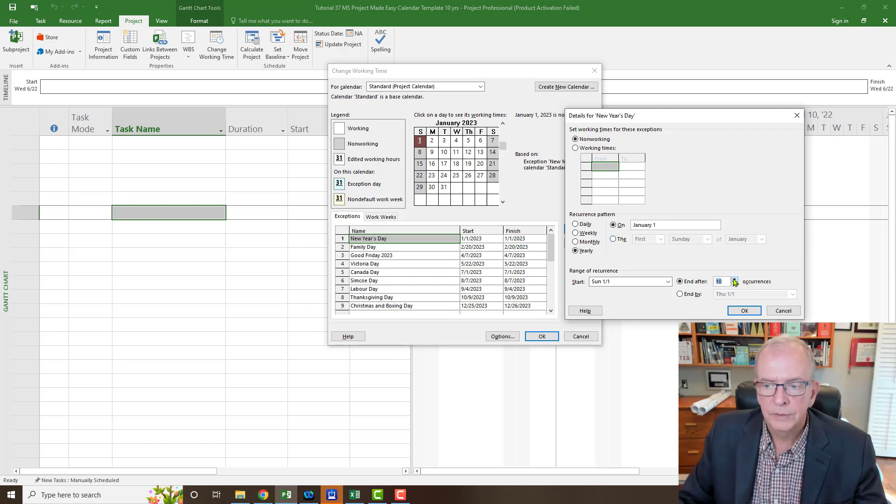
left_click(742, 311)
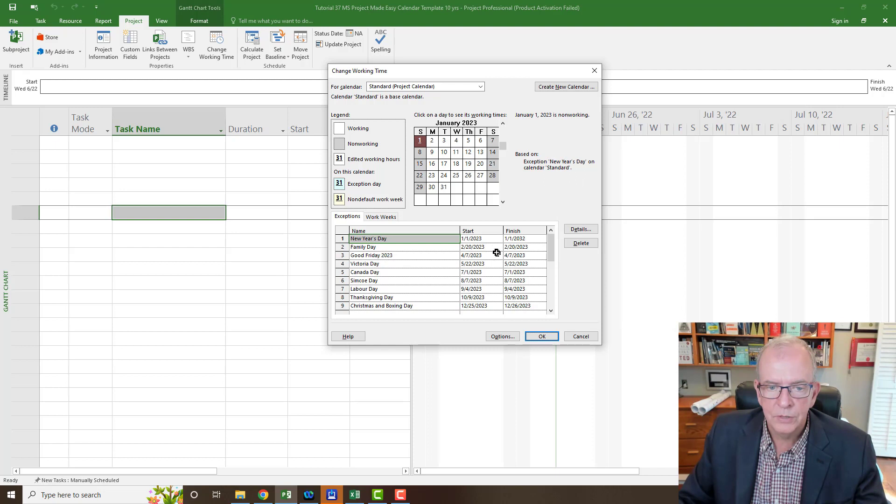
Make the "Family Day" exception recur yearly on the third Monday of February, ending after 10 occurrences
left_click(393, 248)
left_click(577, 229)
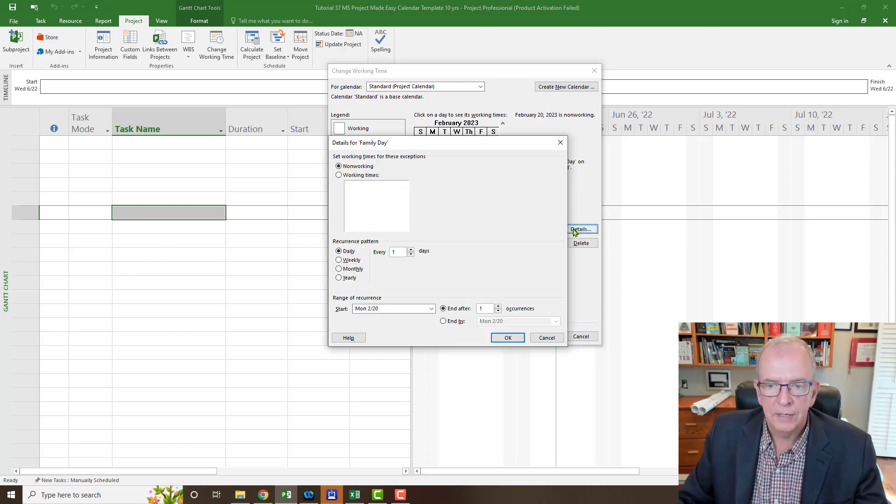
left_click_drag(434, 145, 700, 116)
left_click(607, 250)
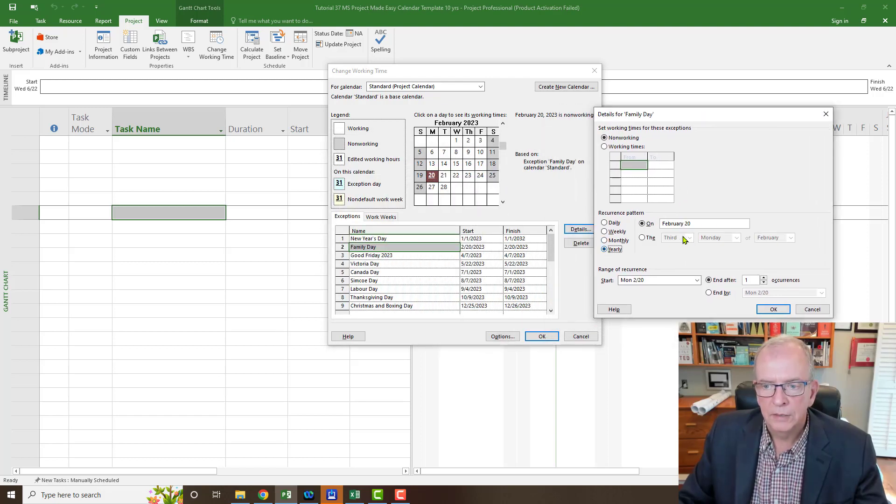
left_click(643, 238)
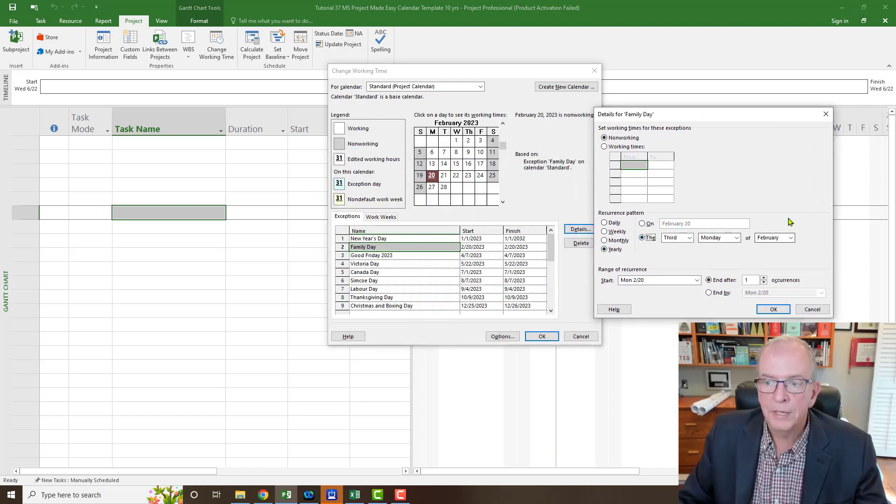
left_click_drag(698, 117, 725, 96)
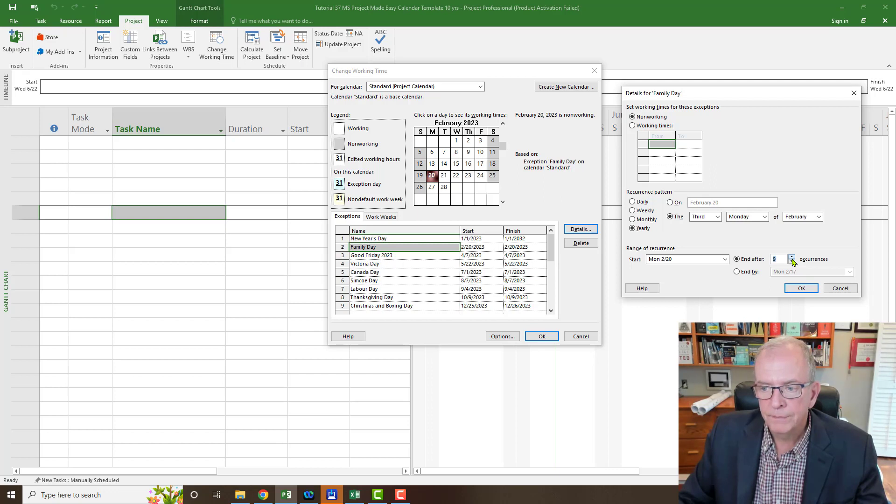
left_click(792, 258)
left_click(800, 288)
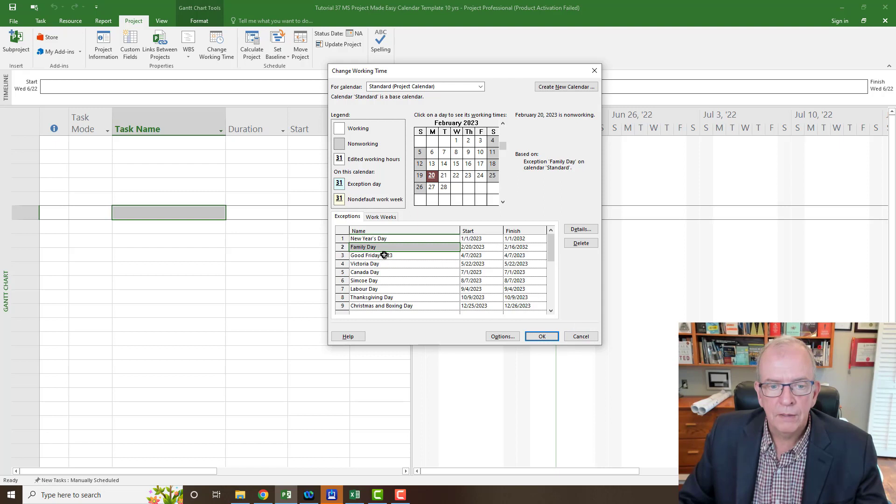
Make the "Canada Day" exception recur yearly on July 1, ending after 10 occurrences
left_click(368, 274)
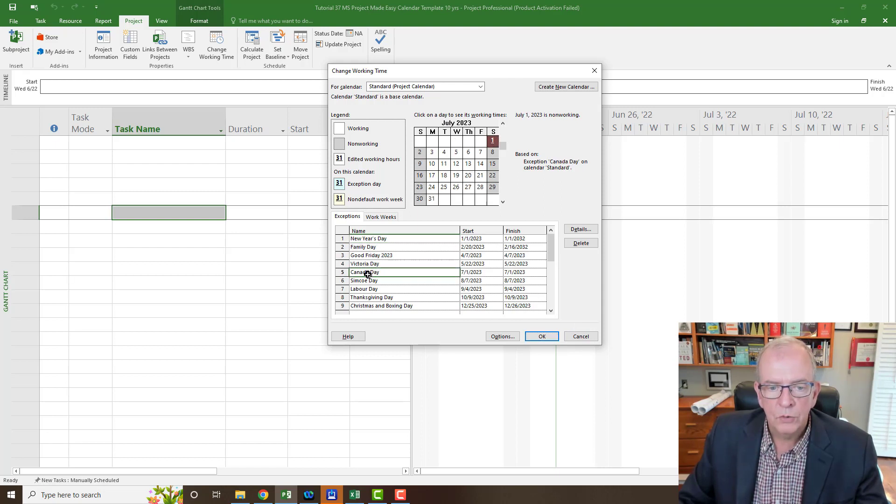
left_click(579, 231)
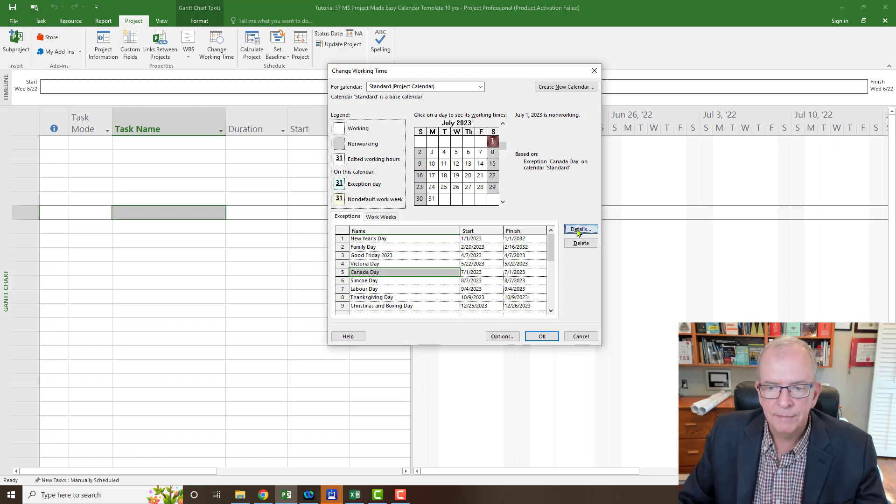
left_click_drag(430, 146, 725, 119)
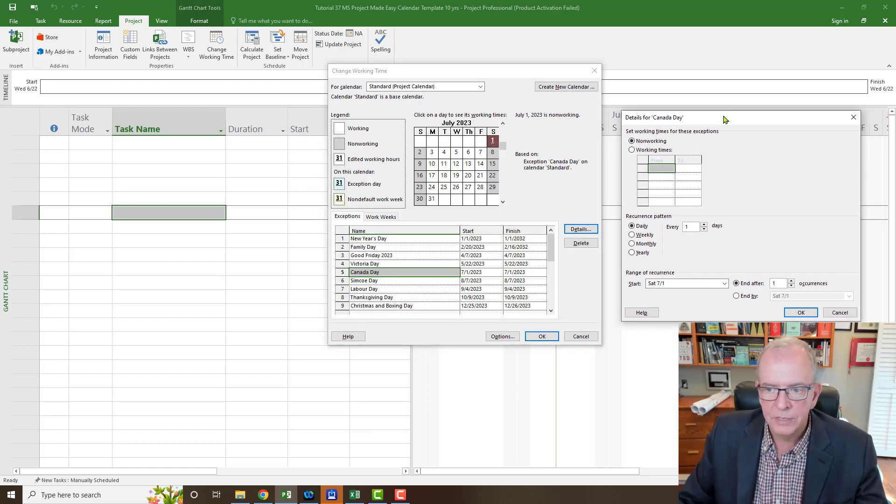
left_click(633, 253)
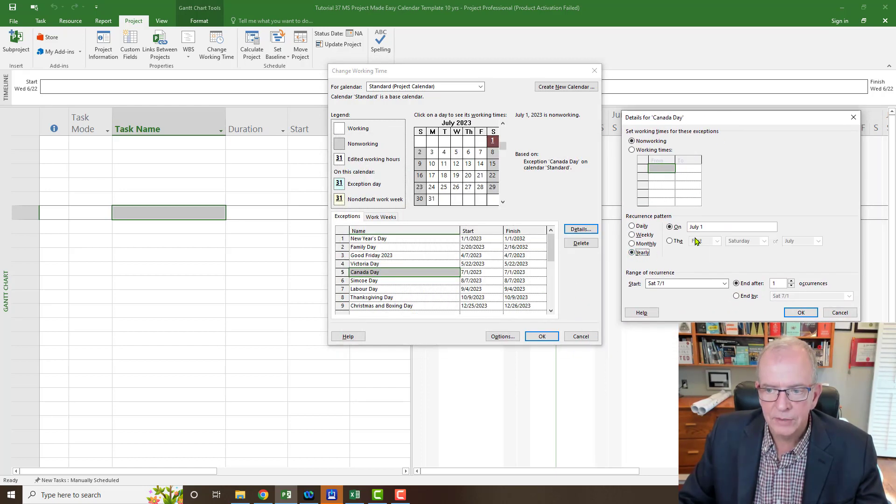
left_click(792, 281)
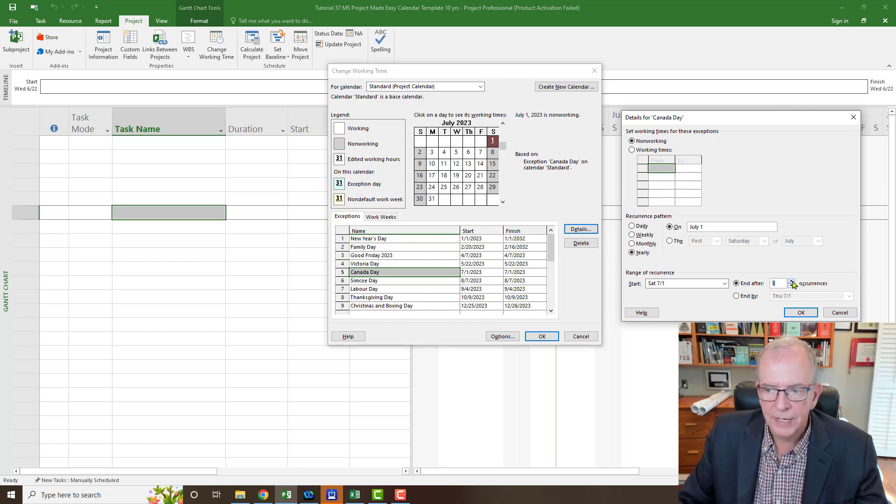
left_click(801, 313)
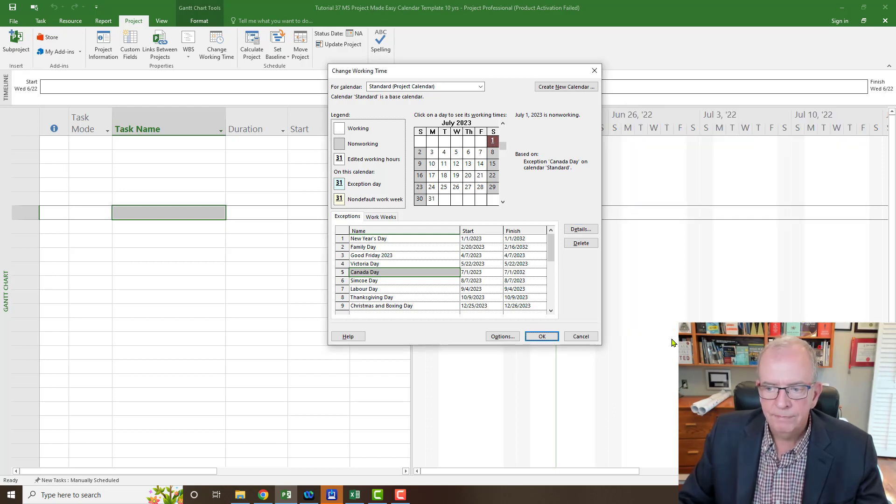
Make the "Simcoe Day" exception recur yearly on the first Monday of August, ending after 10 occurrences
left_click(392, 282)
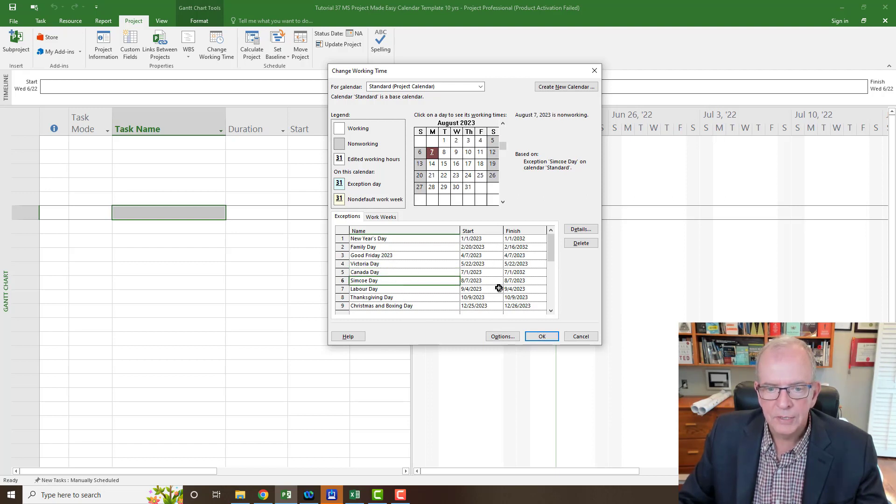
left_click(580, 229)
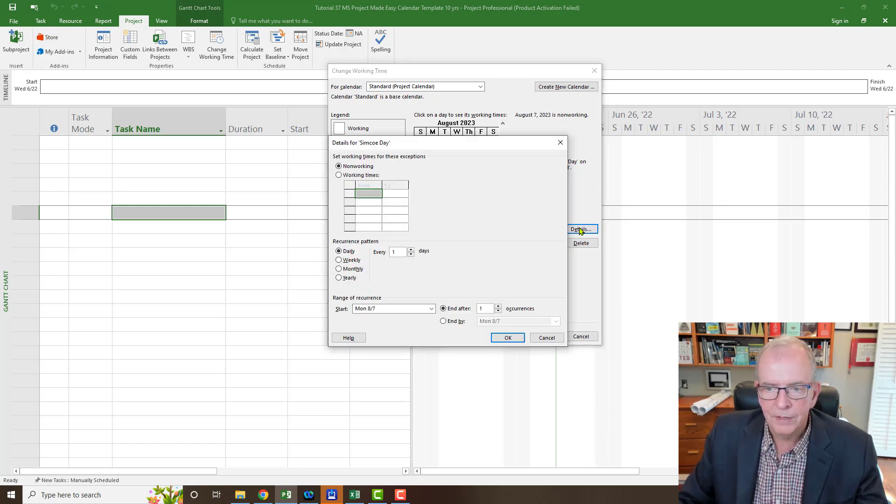
left_click_drag(460, 143, 729, 139)
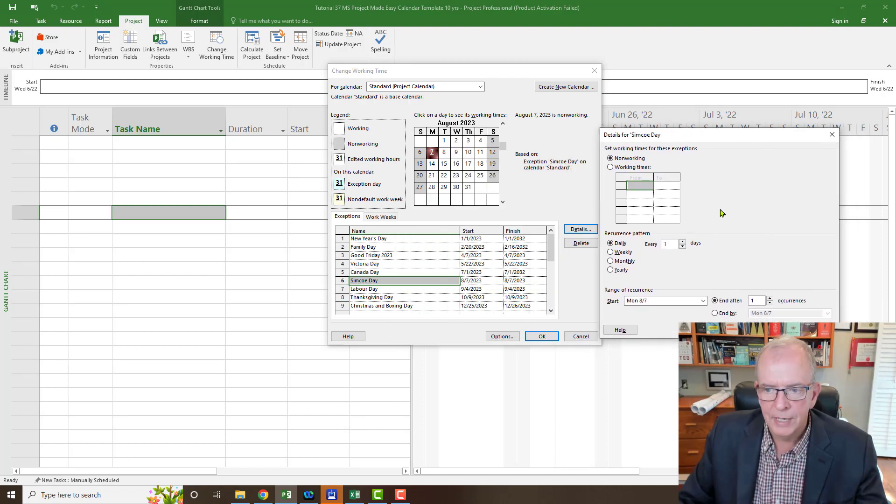
left_click(611, 270)
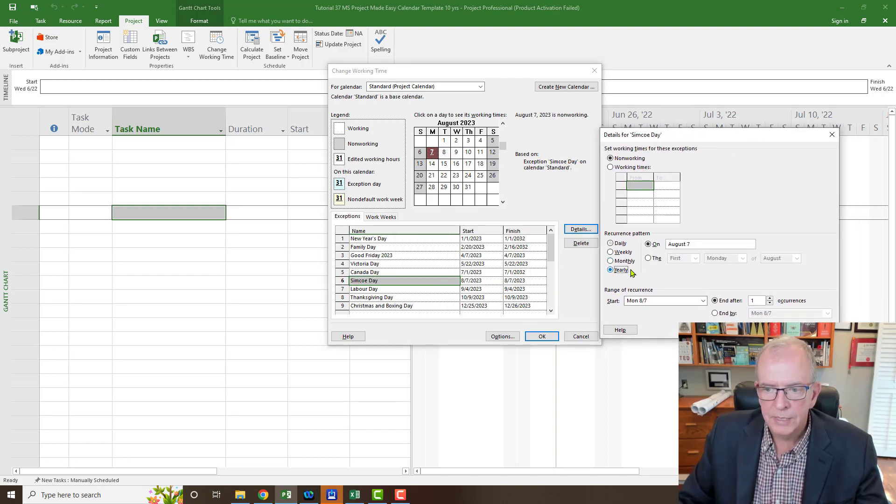
left_click(648, 259)
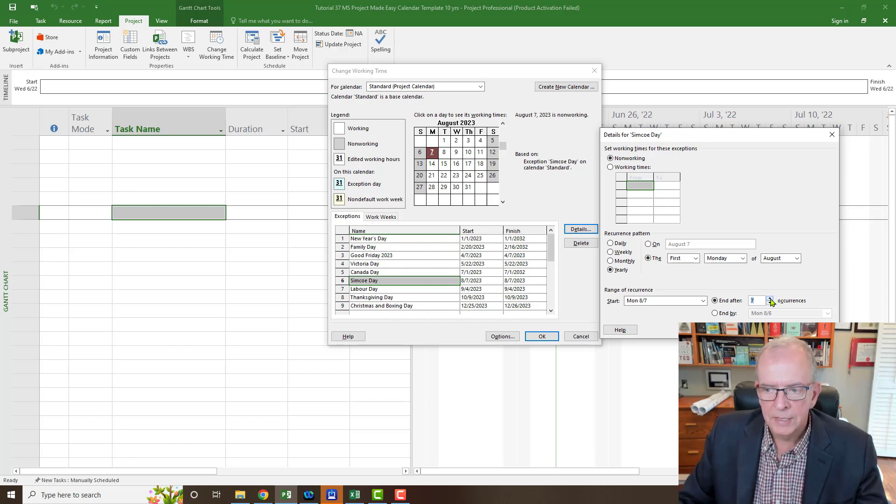
left_click(775, 330)
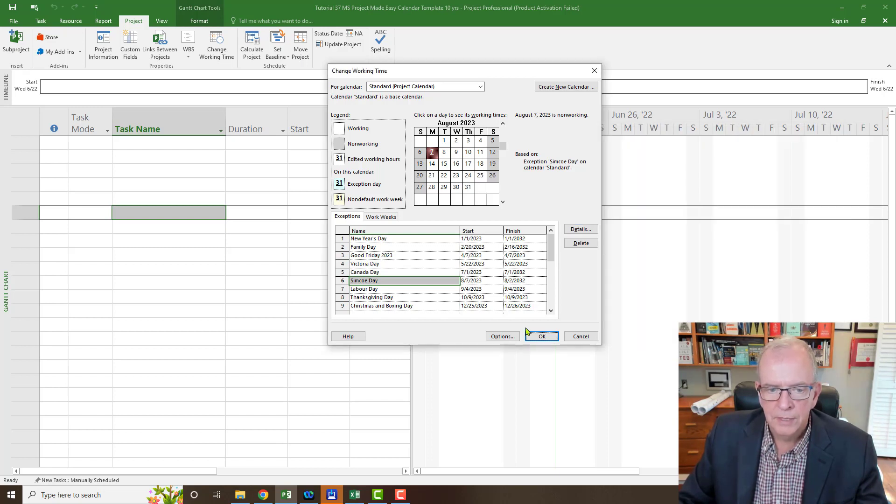
Make the "Labour Day" exception recur yearly on the first Monday of September, ending after 10 occurrences
left_click(393, 293)
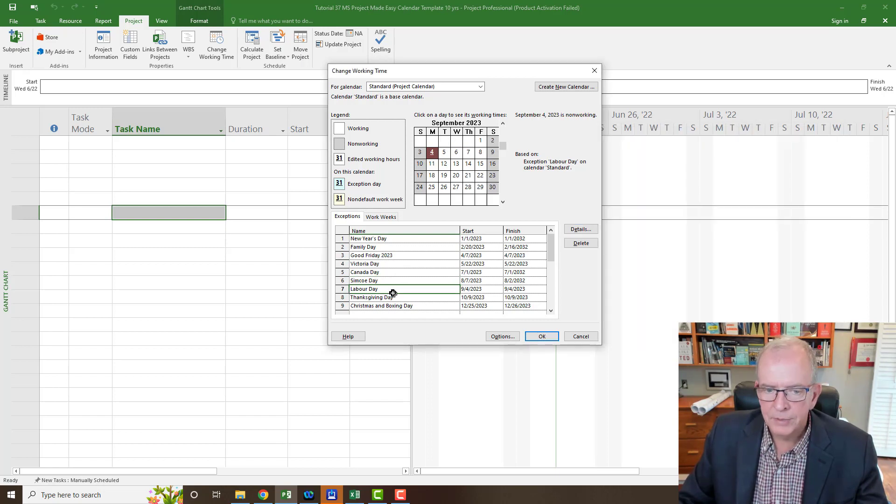
left_click(580, 229)
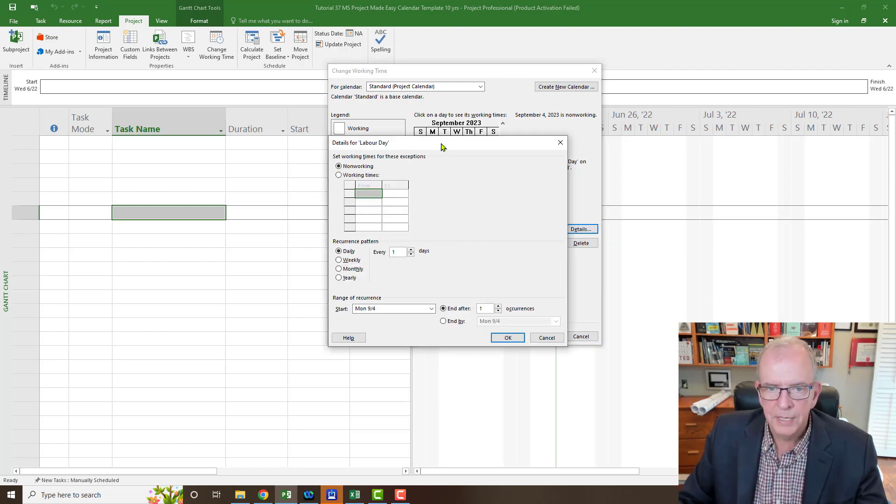
left_click_drag(445, 149, 725, 125)
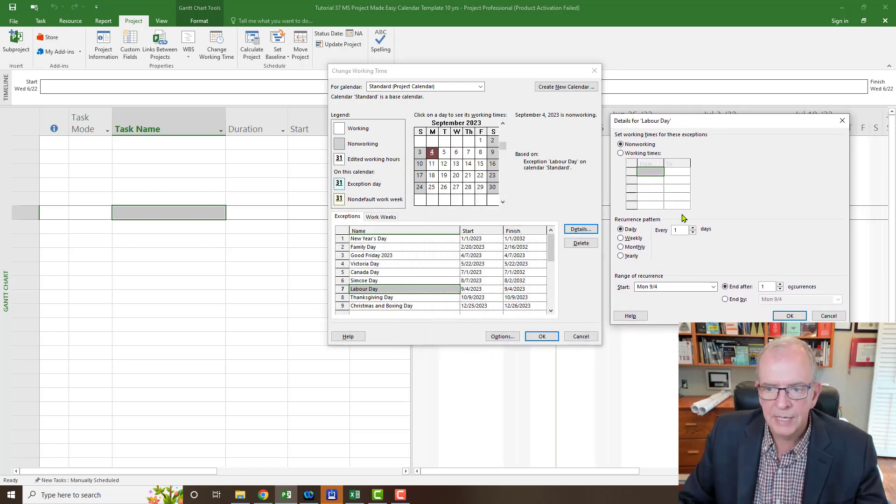
left_click(622, 256)
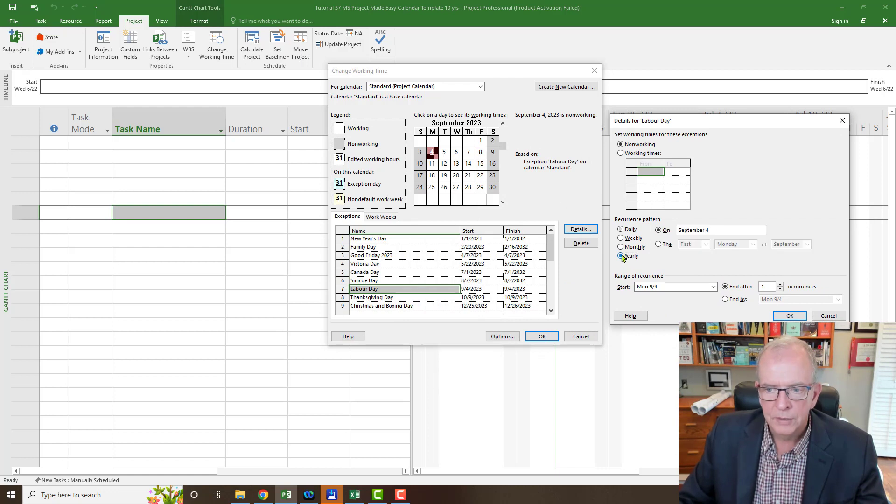
left_click(659, 244)
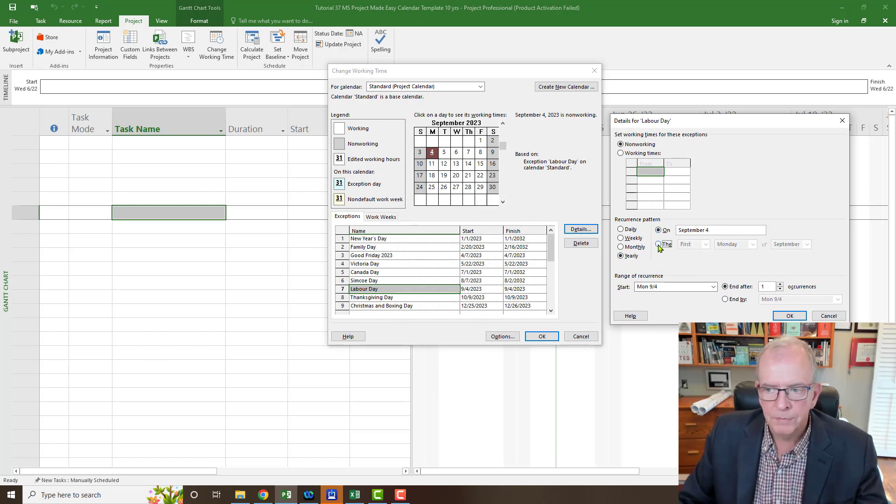
left_click(780, 284)
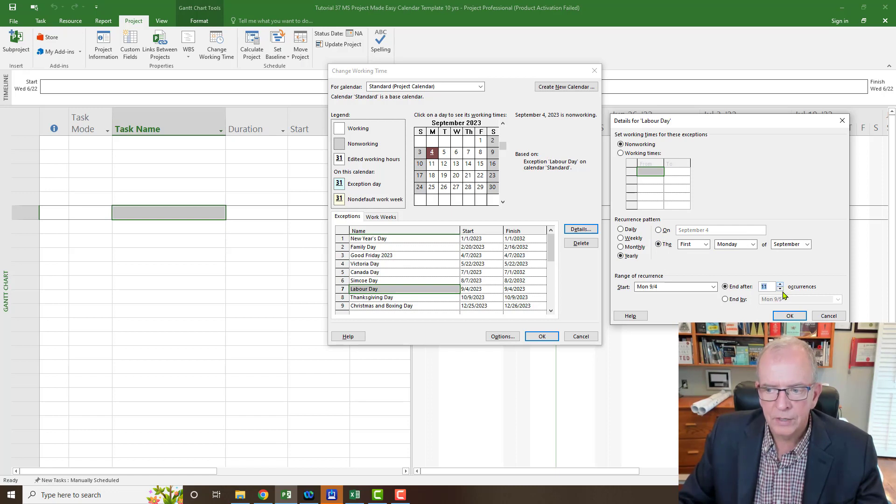
left_click(786, 316)
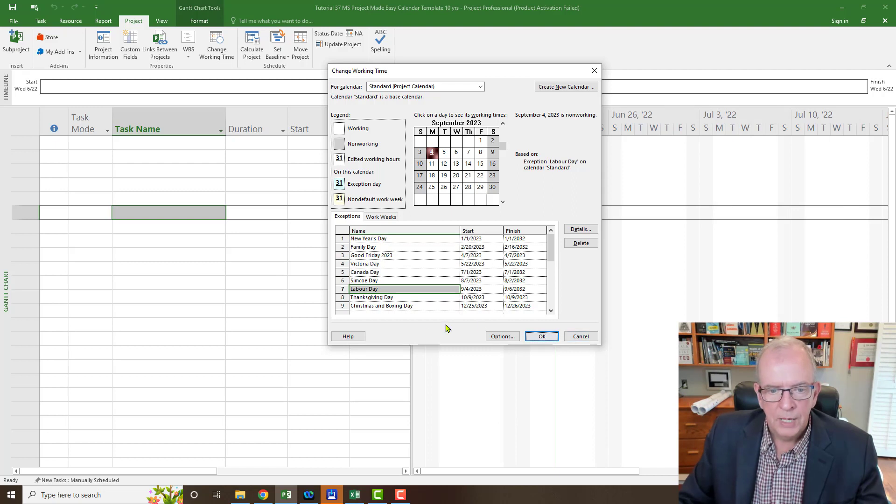
Make the "Thanksgiving Day" exception recur yearly on the second Monday of October, ending after 10 occurrences
left_click(391, 299)
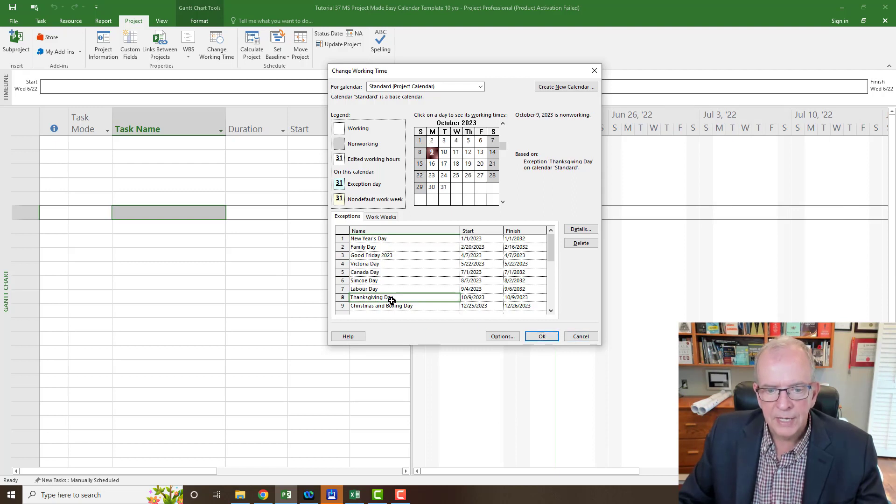
left_click(580, 229)
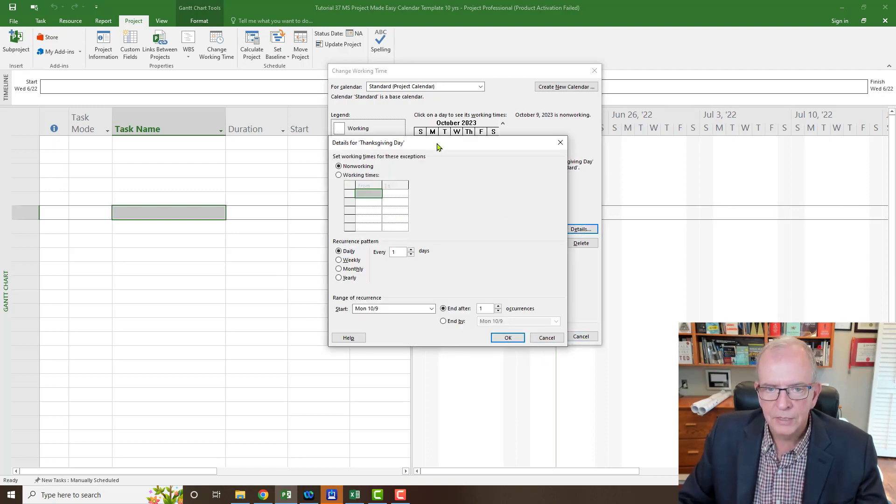
left_click_drag(505, 208, 801, 126)
left_click(635, 261)
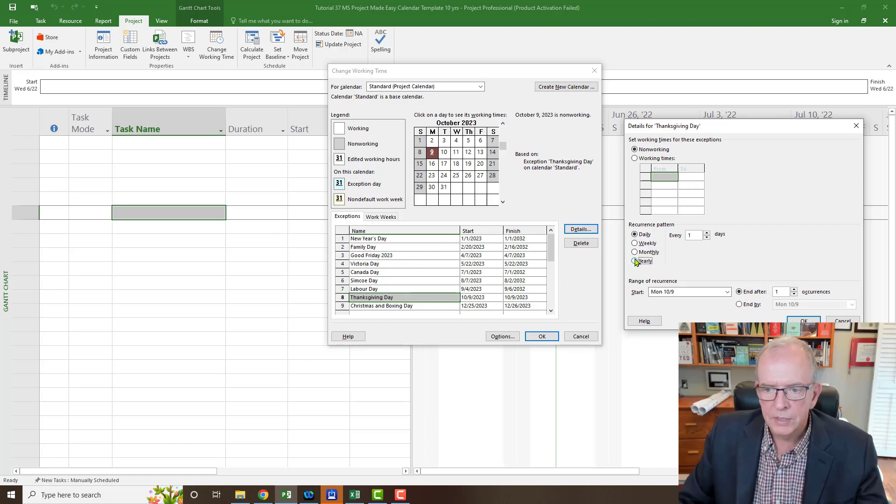
left_click(675, 250)
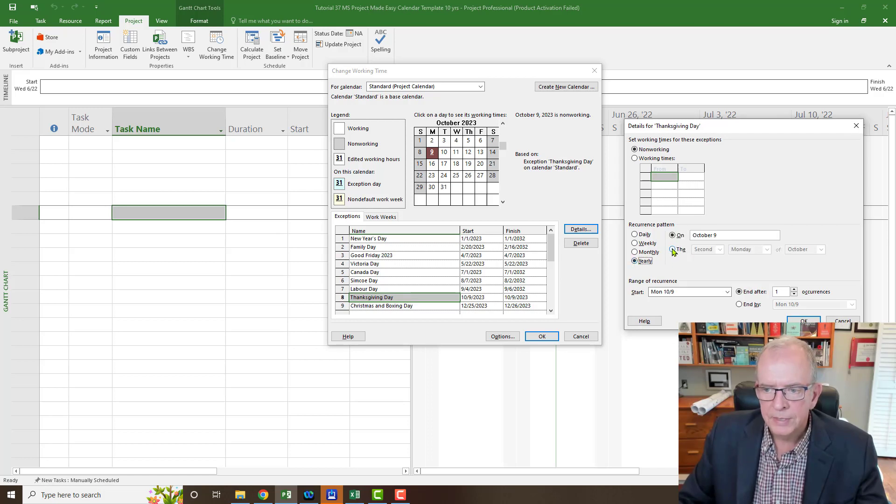
left_click(795, 289)
left_click(795, 289)
left_click(796, 289)
left_click(795, 290)
left_click(795, 290)
left_click(795, 290)
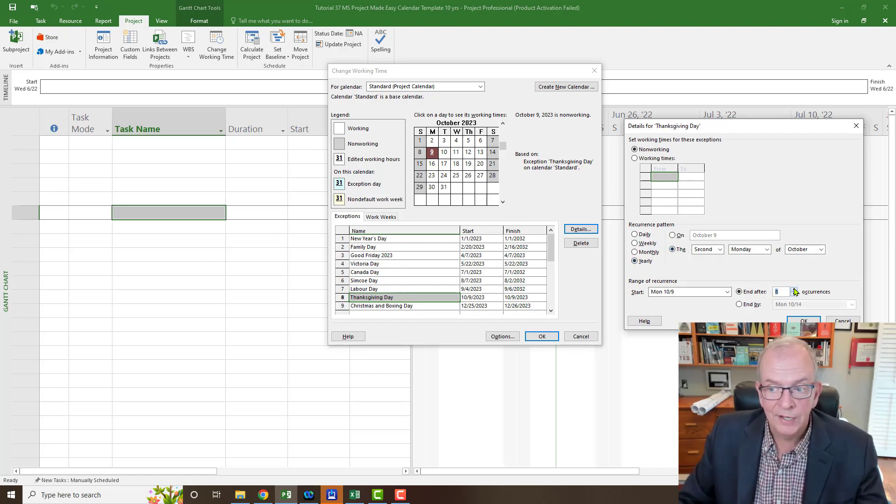
left_click(795, 289)
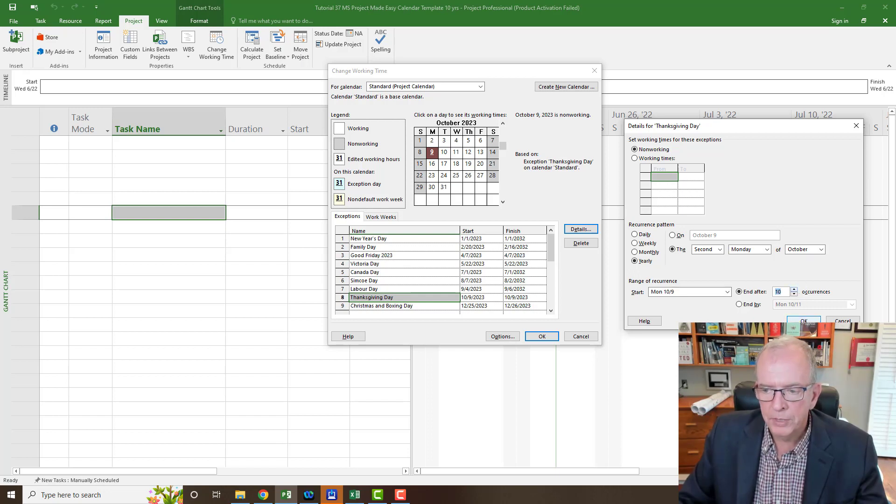
key("Tab")
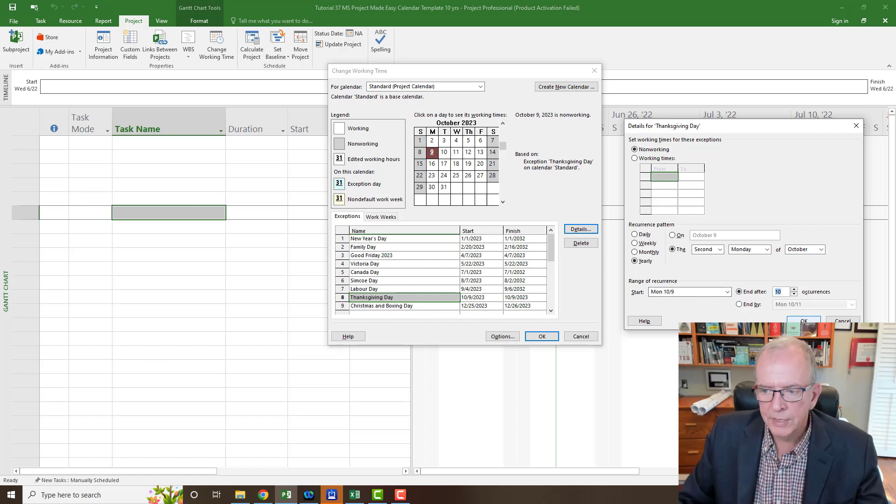
left_click(804, 321)
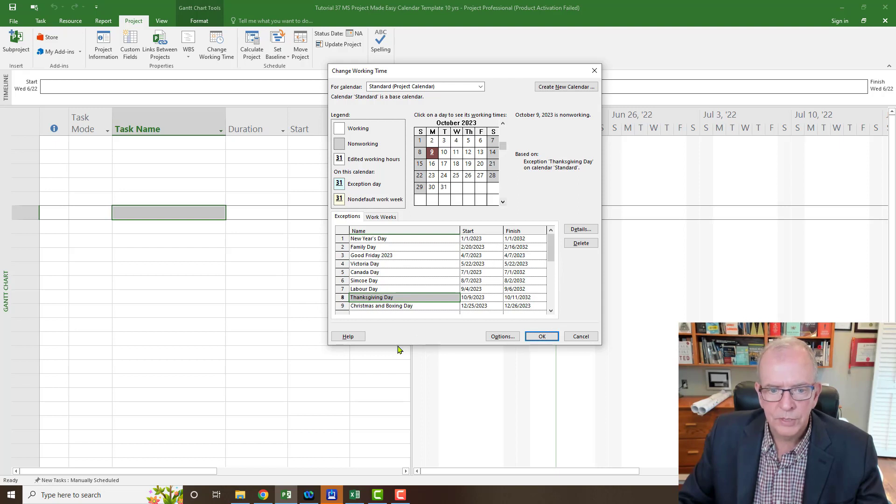
left_click(391, 306)
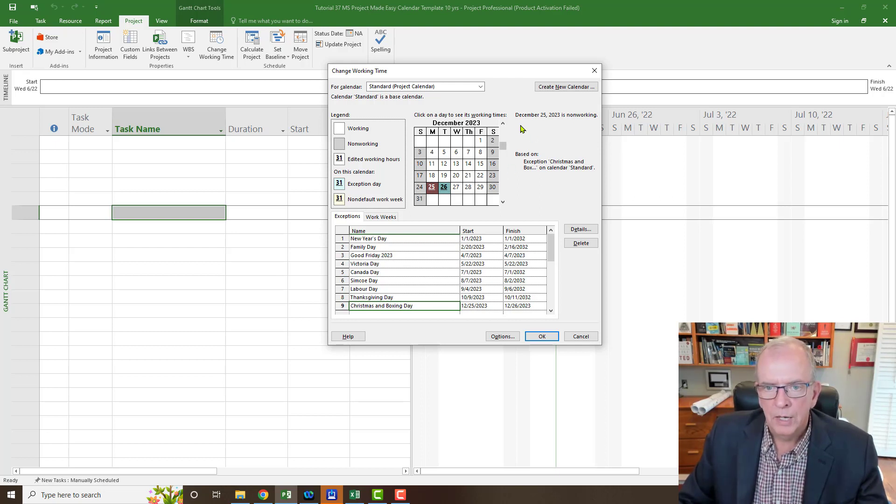
left_click(503, 124)
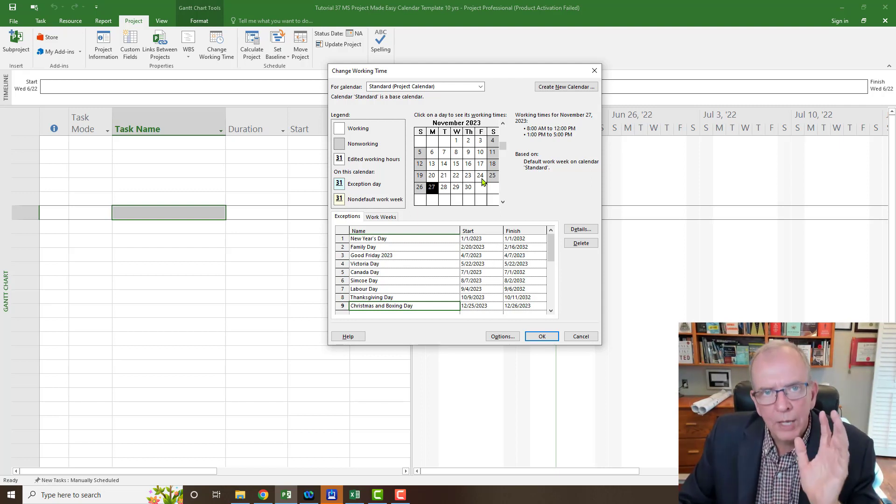
left_click(503, 201)
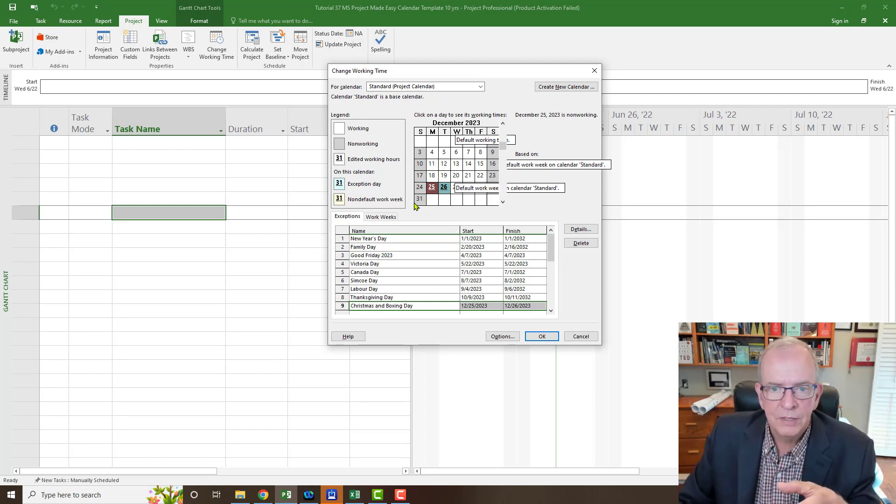
Check the calendar around December 2023 and January 2024, then accept the Standard calendar's working-time changes and save the project file
left_click(503, 201)
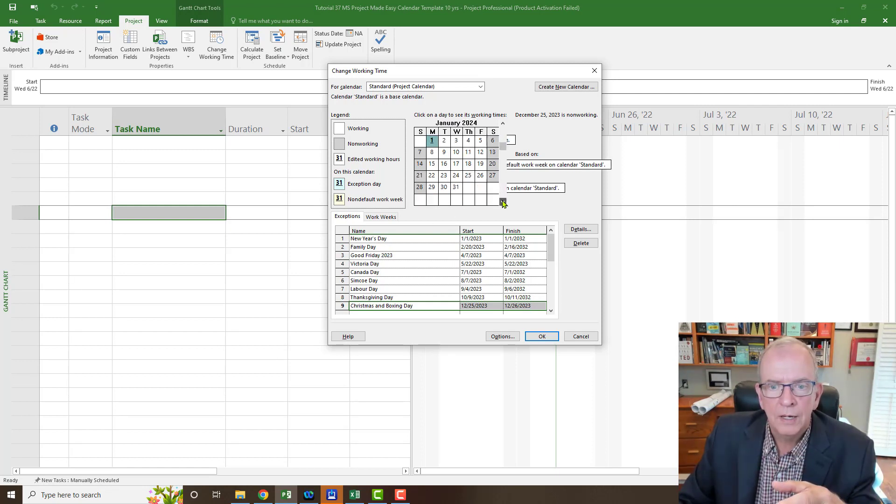
left_click(503, 123)
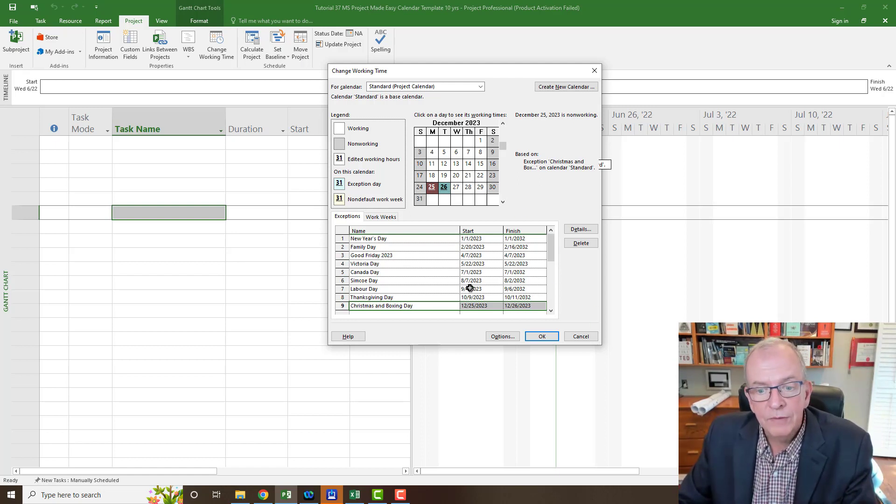
left_click(541, 336)
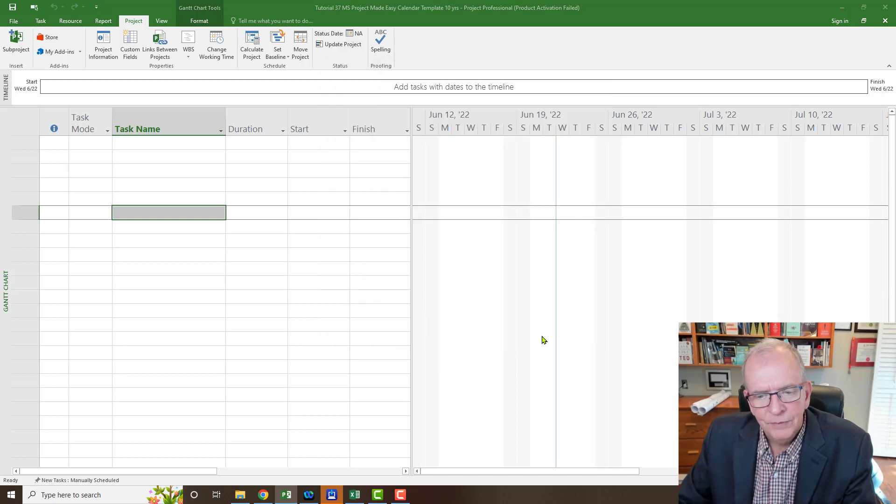
left_click(13, 6)
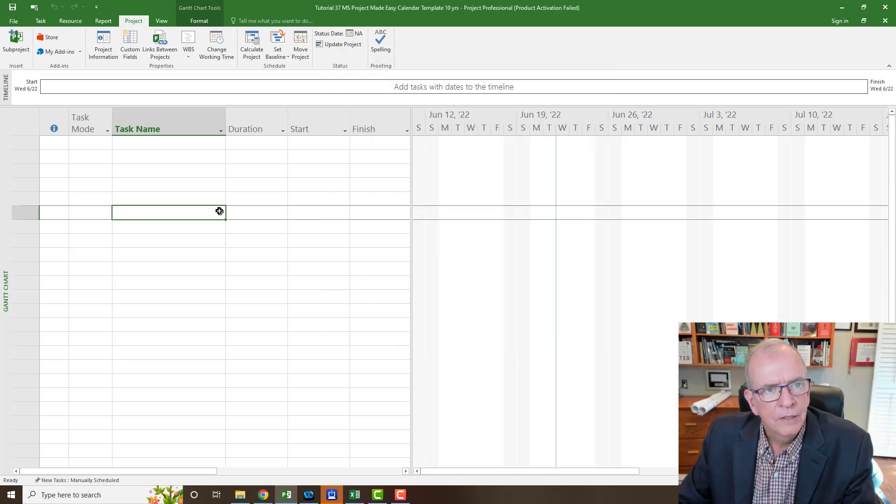
Make the "Christmas and Boxing Day" exception in the Standard calendar recur yearly on December 25, ending after 10 occurrences
left_click(218, 52)
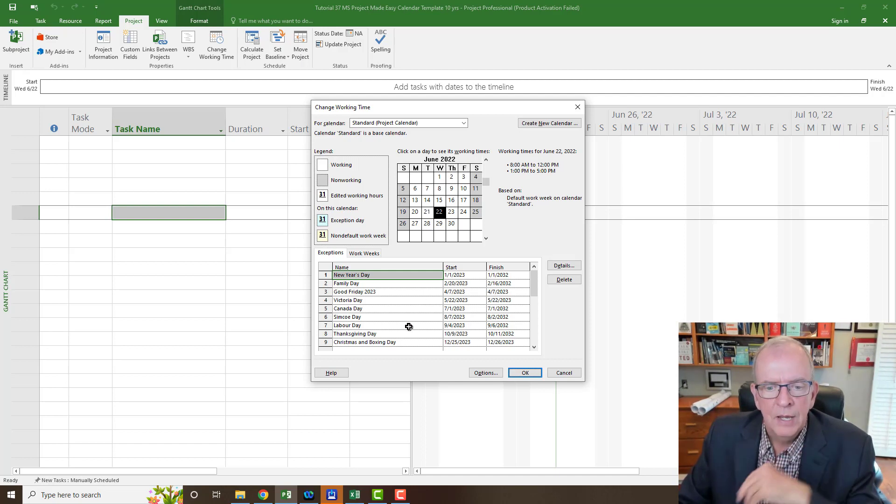
left_click(373, 343)
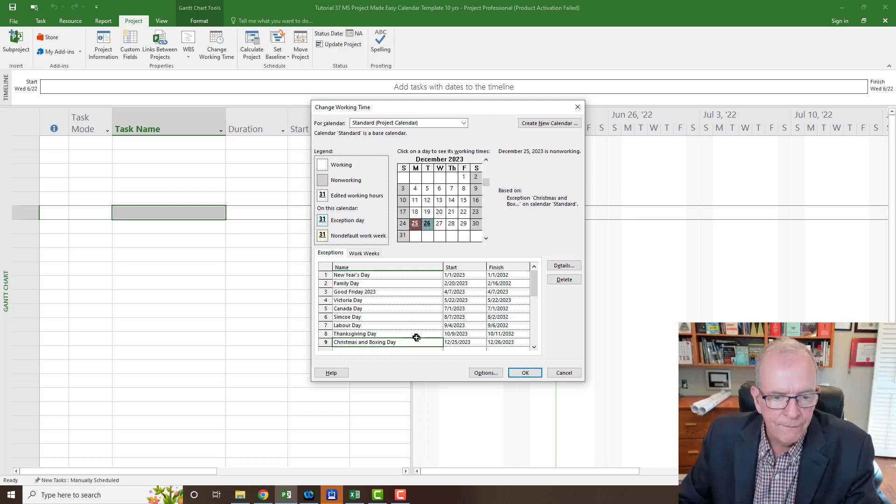
left_click(565, 266)
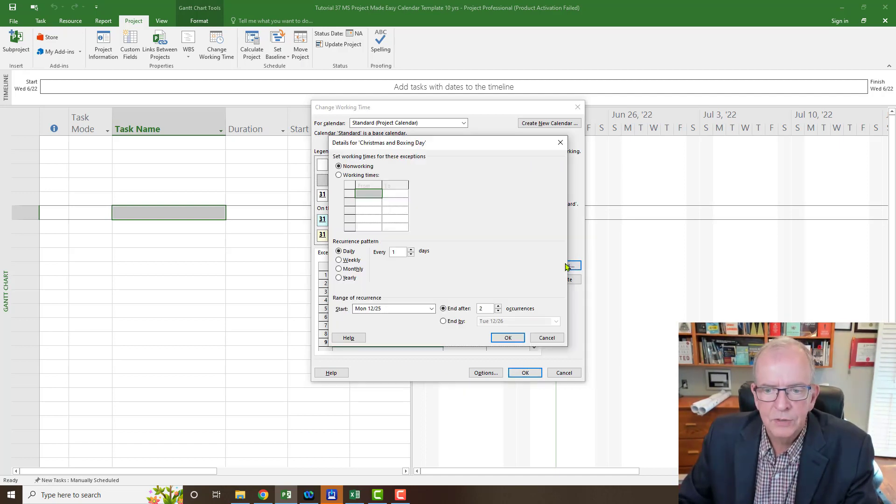
left_click(339, 278)
left_click(499, 306)
left_click(499, 306)
left_click(498, 306)
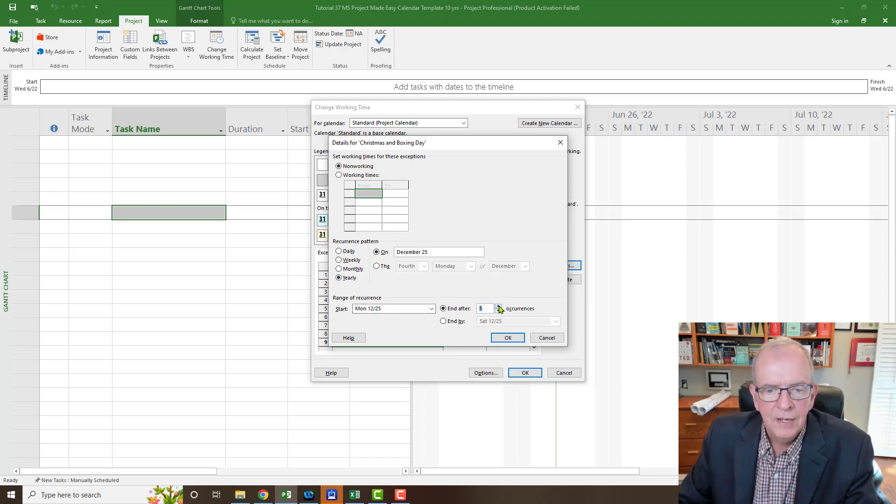
left_click(498, 306)
left_click(498, 307)
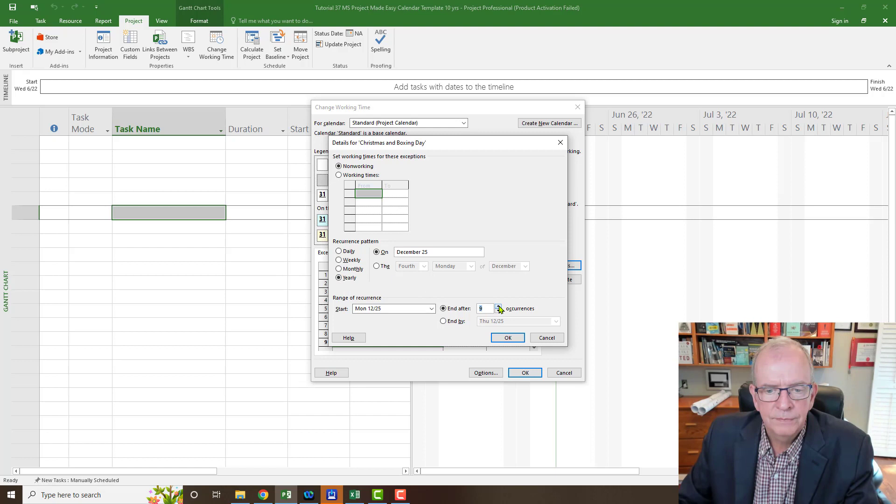
left_click(508, 339)
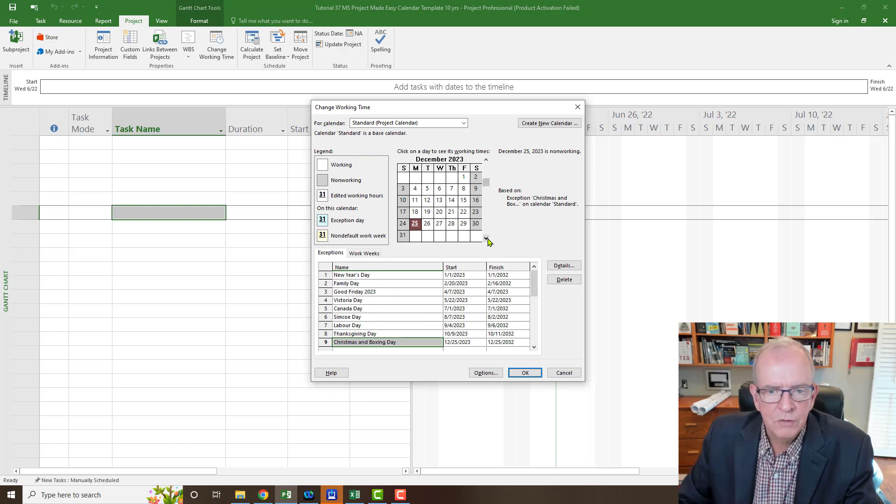
Examine the Standard calendar's nonworking days month by month from December 2023 to January 2025 and back again
left_click(487, 238)
left_click(487, 239)
left_click(487, 239)
left_click(487, 238)
left_click(487, 239)
left_click(487, 238)
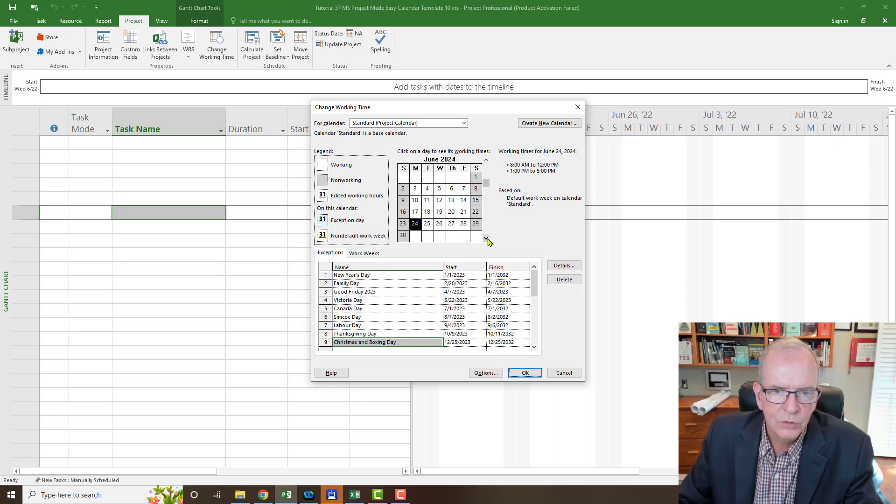
left_click(487, 238)
left_click(487, 238)
left_click(487, 239)
left_click(487, 238)
left_click(487, 238)
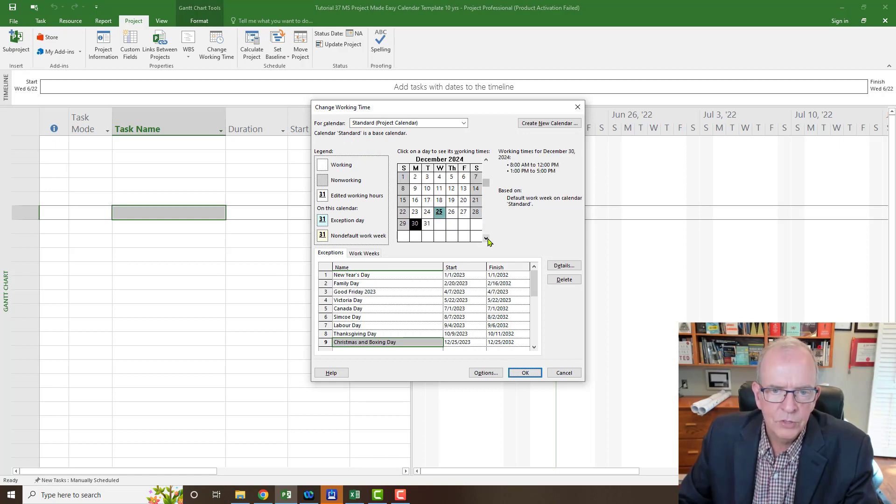
left_click(487, 238)
left_click(487, 239)
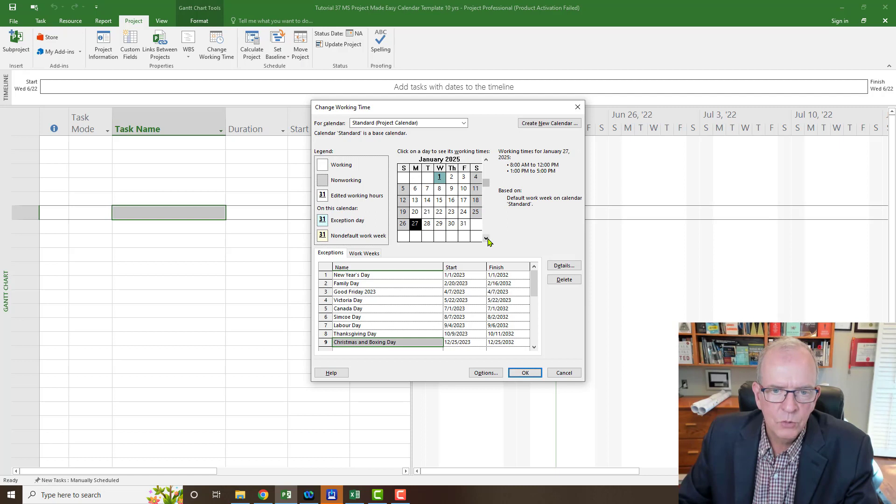
left_click(486, 160)
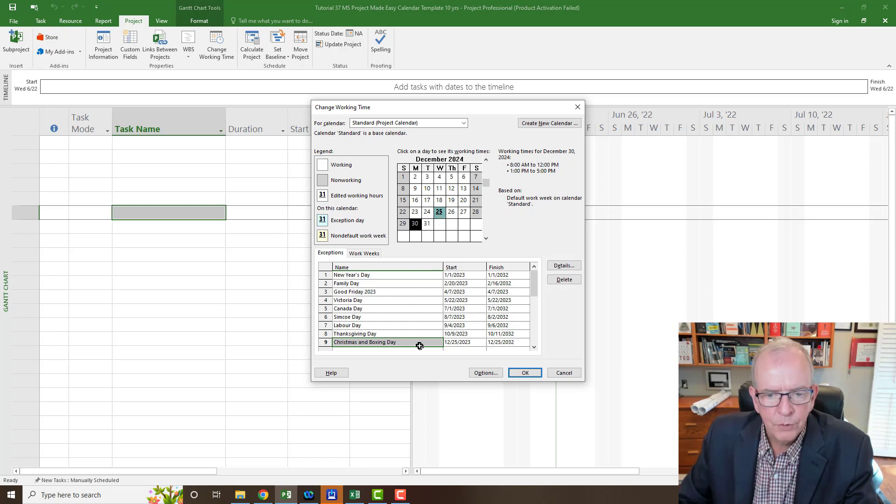
left_click(486, 159)
left_click(486, 159)
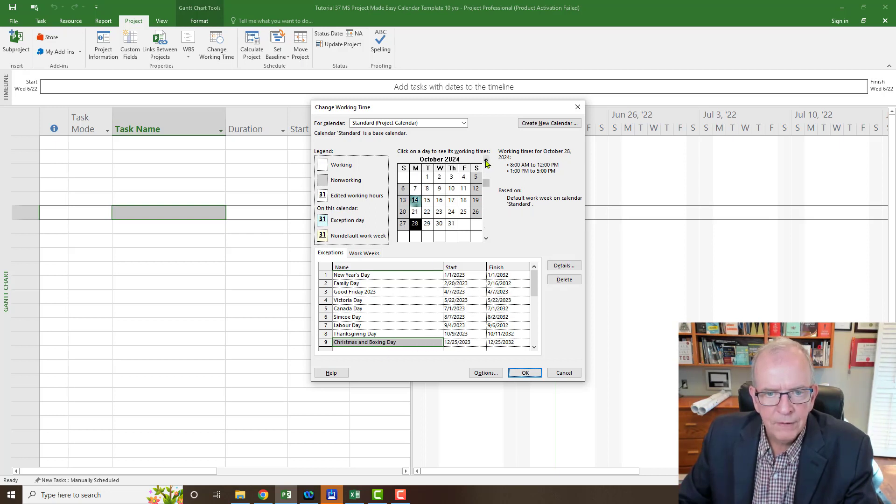
left_click(486, 159)
left_click(486, 160)
left_click(486, 160)
left_click(486, 159)
left_click(486, 160)
left_click(486, 160)
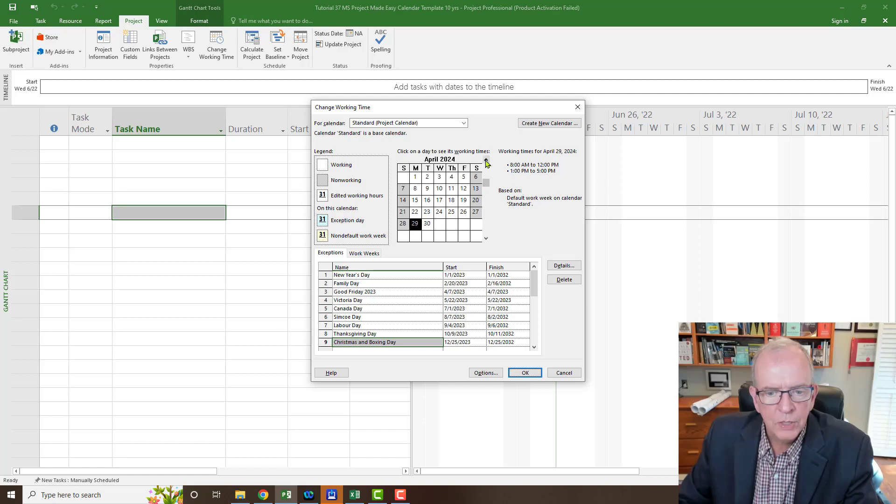
left_click(485, 160)
left_click(486, 160)
left_click(486, 160)
left_click(486, 160)
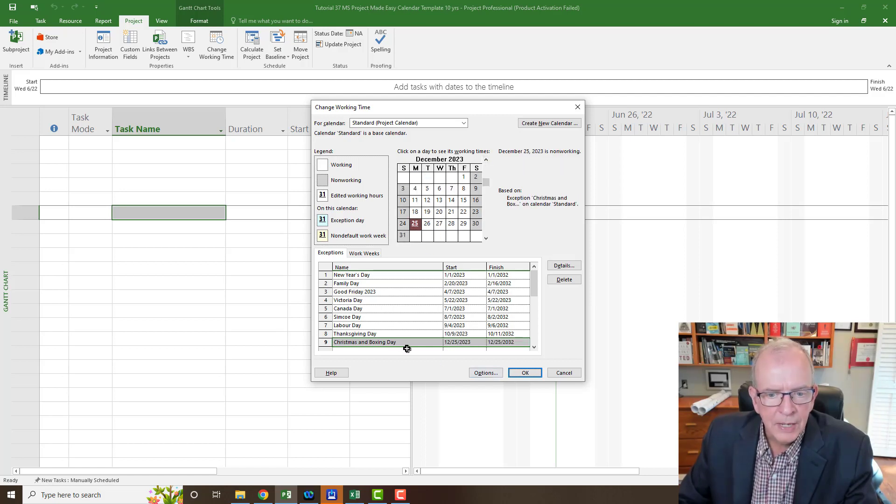
Try to extend the "Christmas and Boxing Day" exception by setting its finish date to 12/26/2032
left_click(515, 344)
left_click(526, 344)
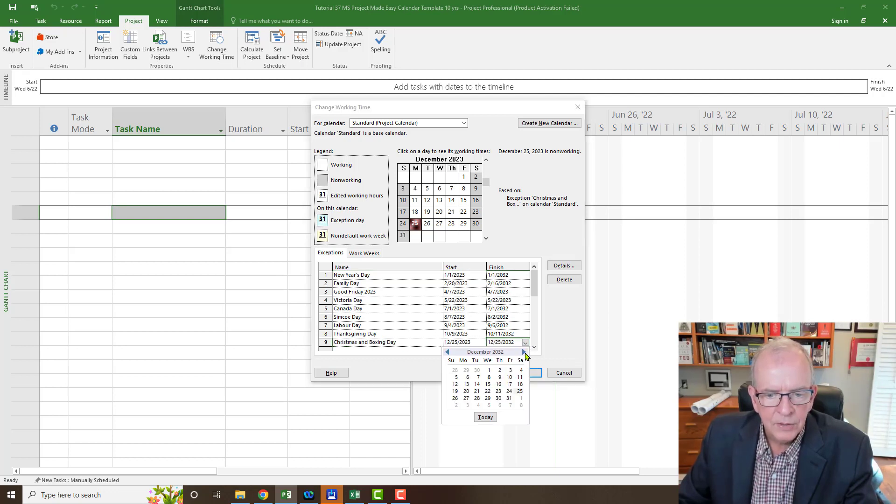
left_click(456, 399)
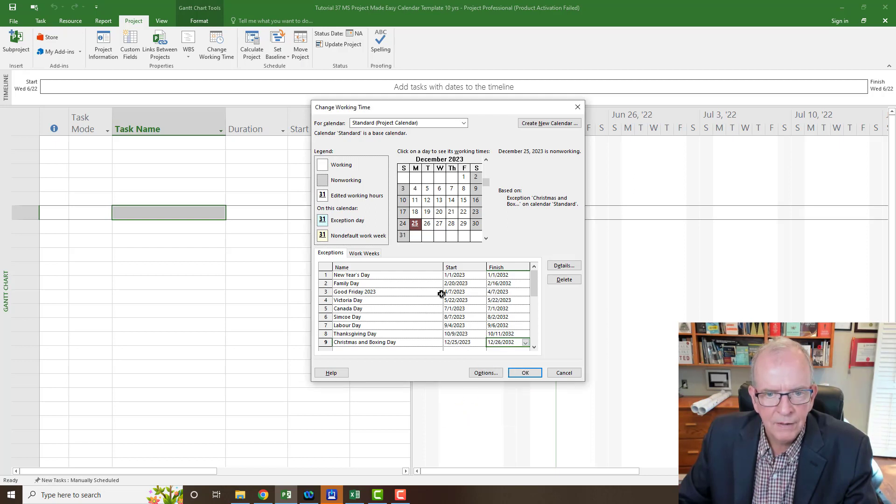
left_click(402, 335)
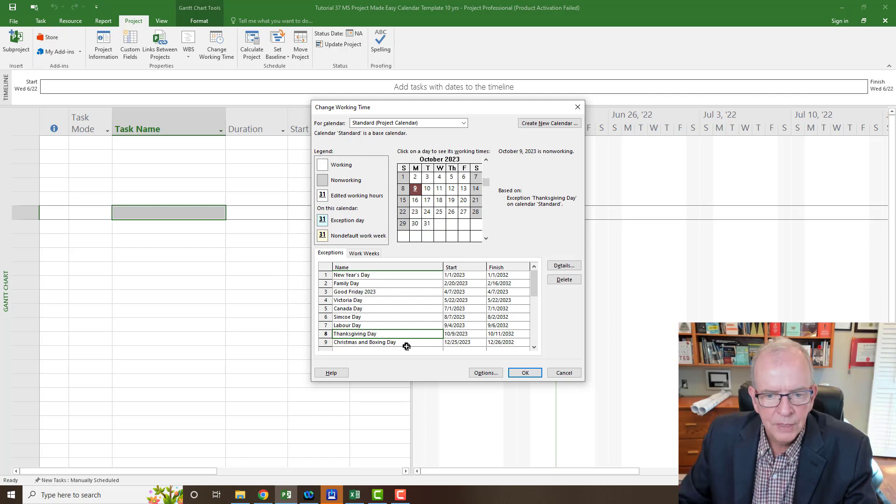
left_click(405, 343)
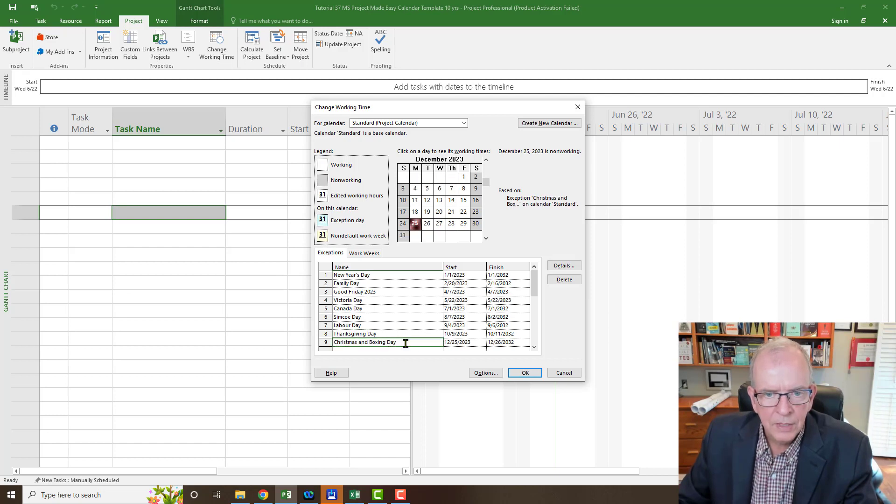
left_click(466, 344)
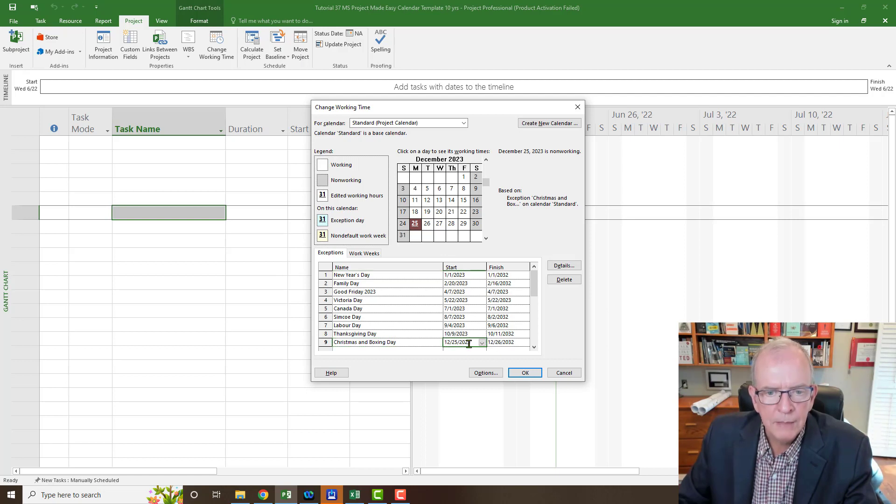
Rename the "Christmas and Boxing Day" exception as "Christmas"
left_click(534, 347)
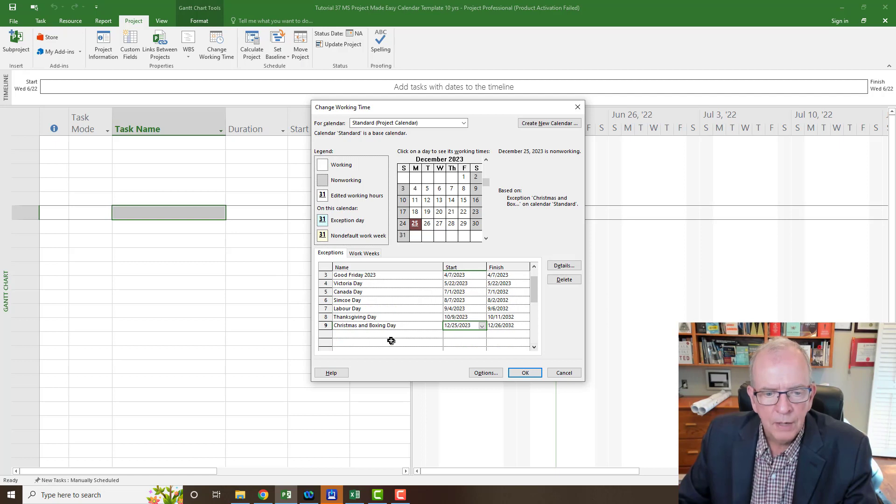
left_click(397, 326)
left_click(404, 326)
key("BackSpace")
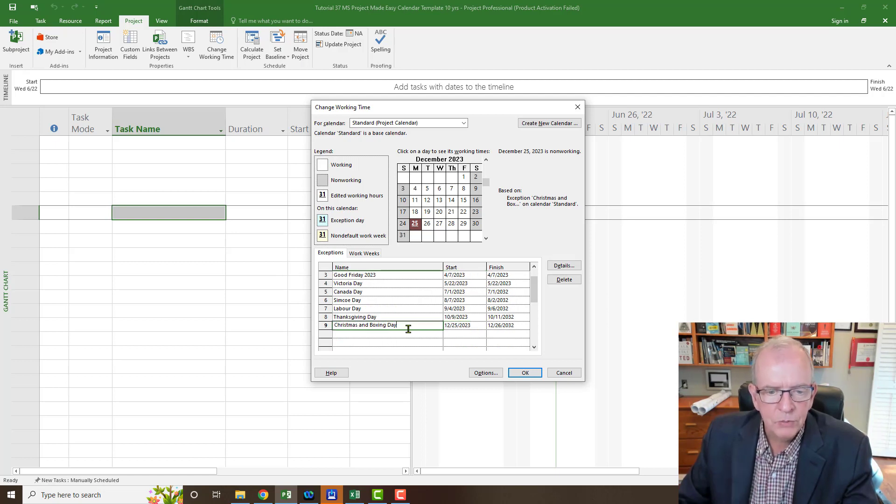
key("BackSpace")
key("BackSpace")
key("BackSpace")
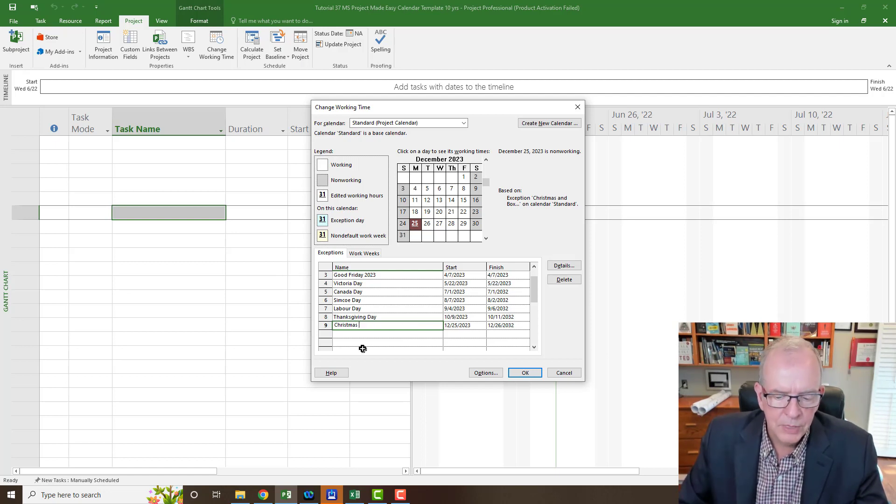
key("BackSpace")
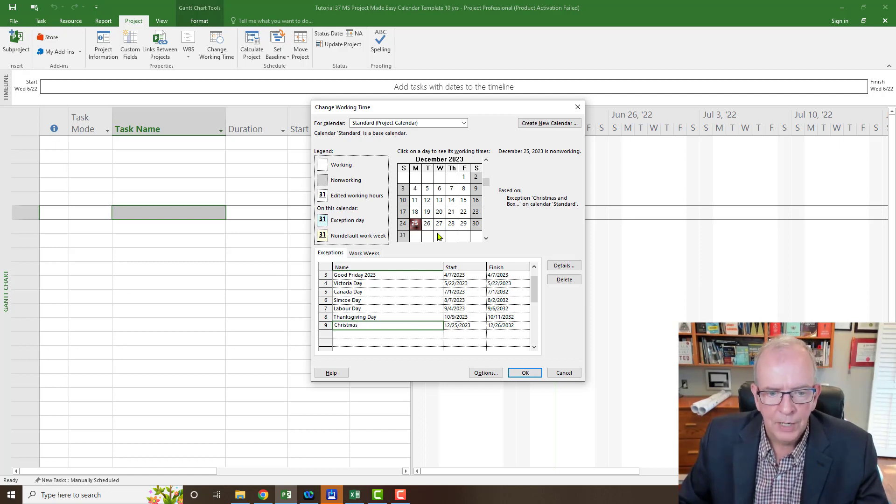
Add a new exception named "Boxing Day" on December 26, 2023, below the Christmas exception
left_click(389, 334)
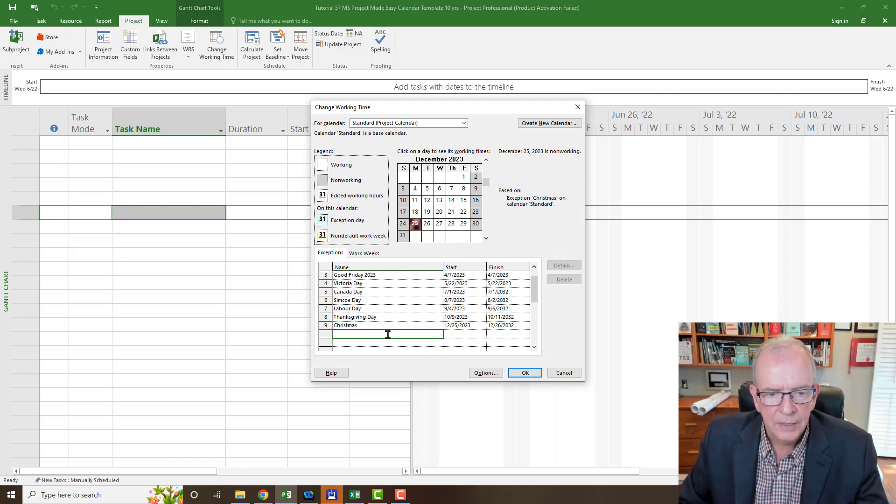
left_click(368, 325)
left_click(368, 333)
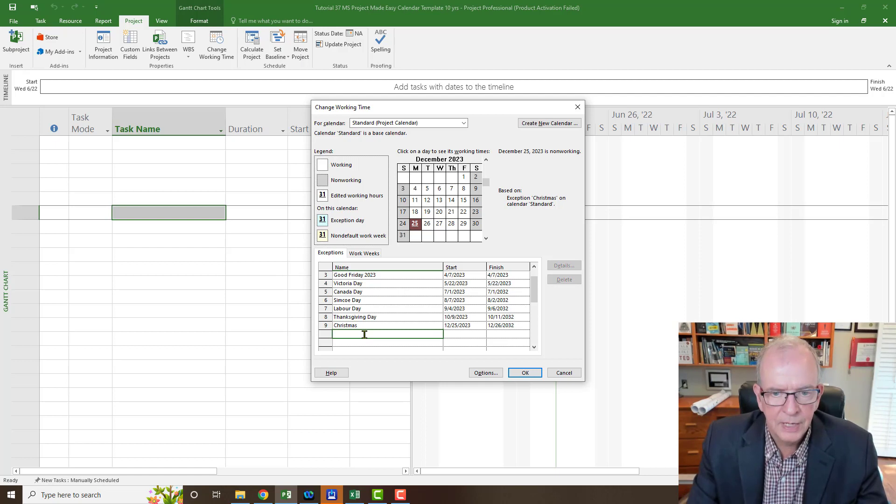
left_click(427, 227)
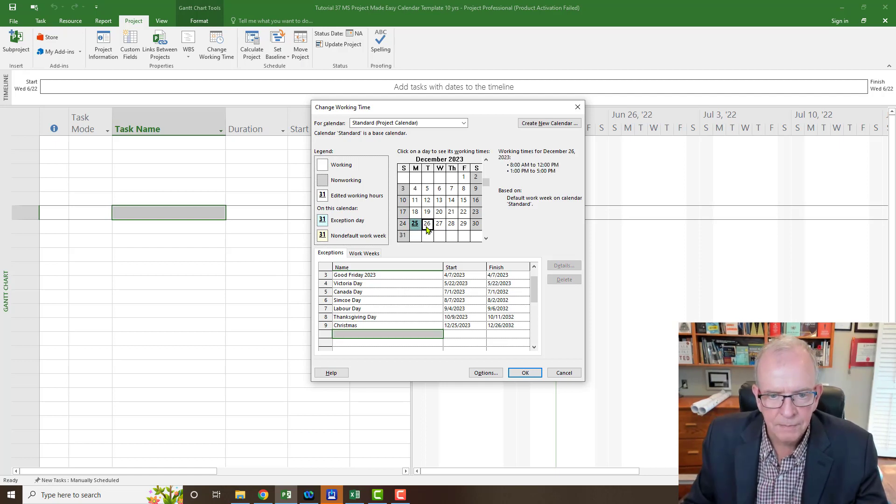
left_click(388, 334)
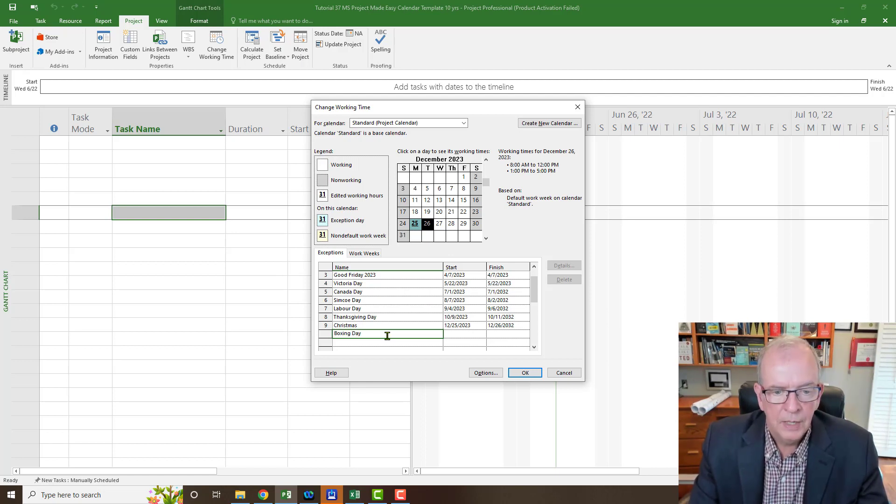
left_click(457, 336)
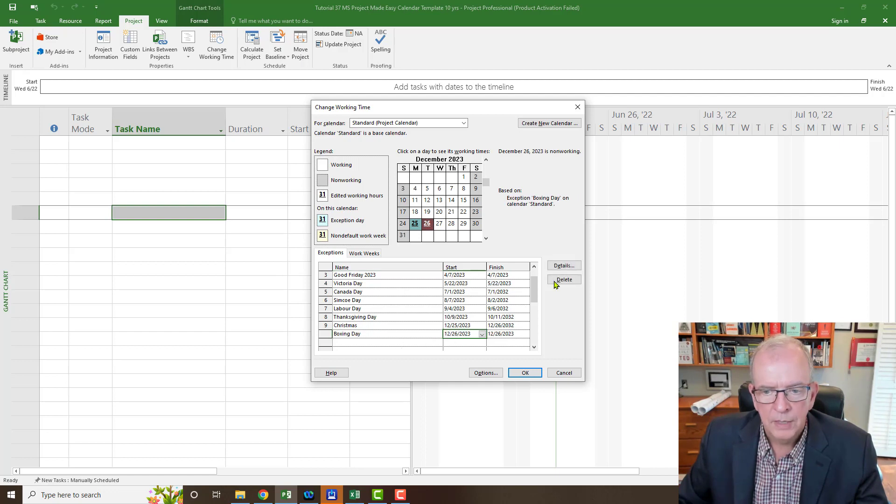
Make the Boxing Day exception recur yearly on December 26, ending after 10 occurrences
left_click(563, 266)
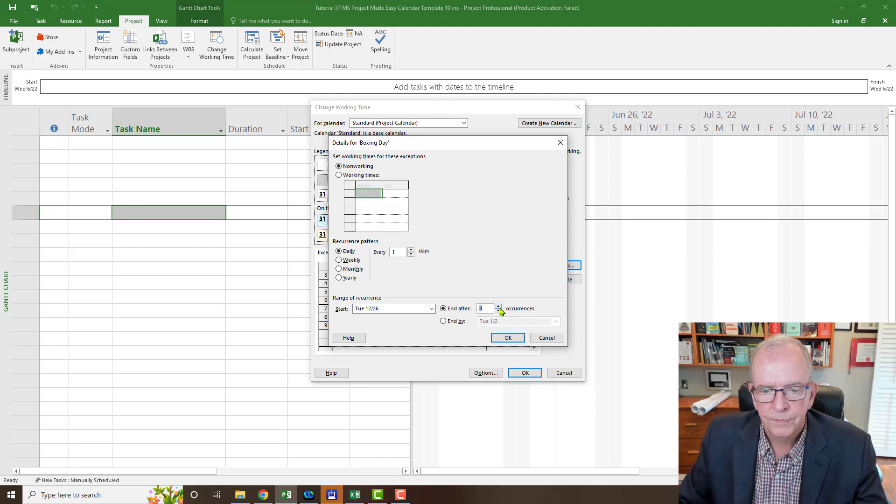
left_click(509, 338)
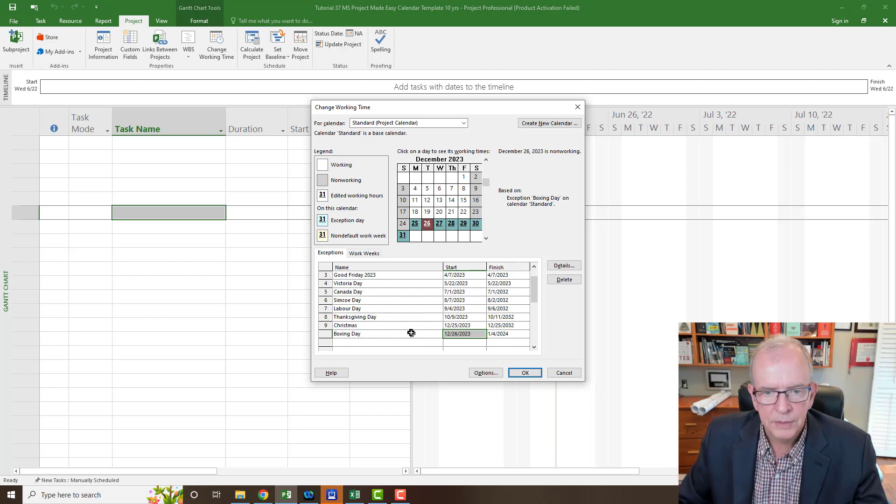
left_click(574, 267)
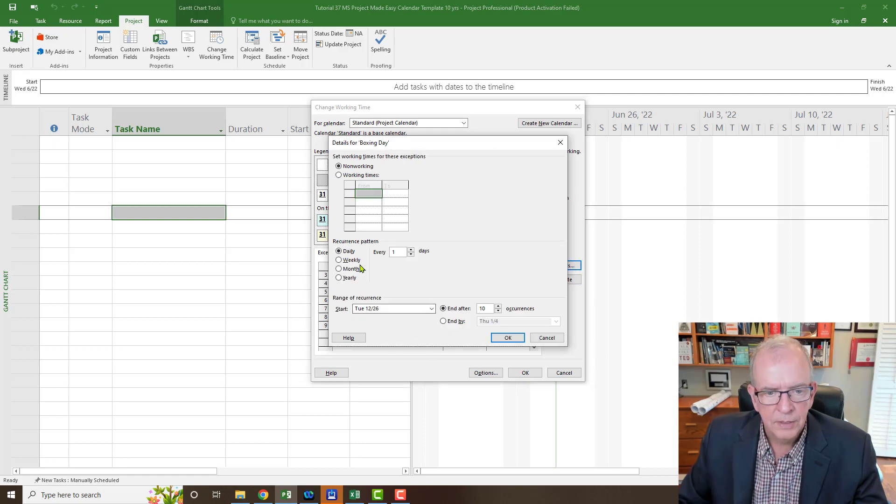
left_click(339, 277)
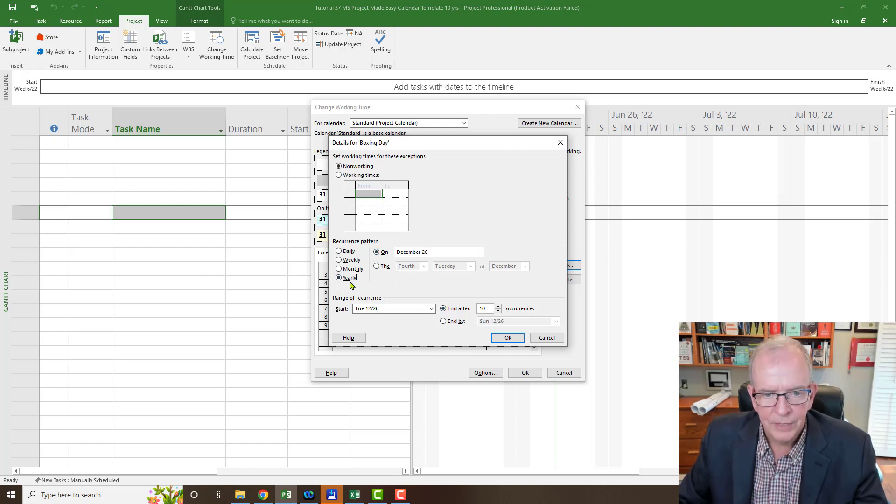
left_click(508, 337)
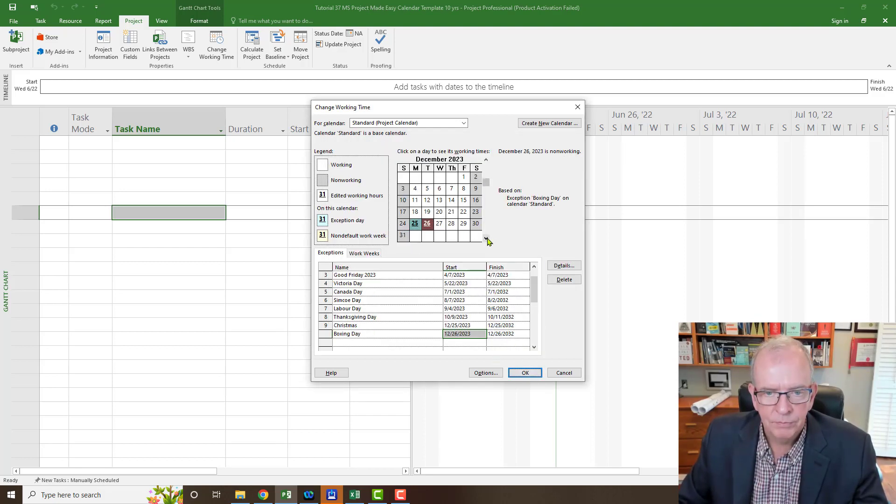
Examine the Standard calendar's nonworking days month by month from December 2023 back to December 2022, then the New Year's Day exception in January 2023
left_click(486, 160)
left_click(486, 161)
left_click(486, 160)
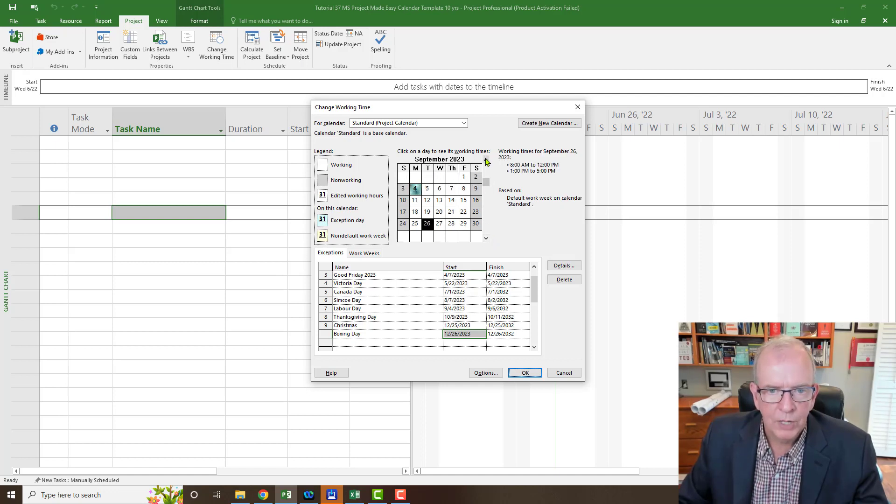
left_click(485, 160)
left_click(486, 160)
left_click(486, 161)
left_click(486, 160)
left_click(486, 161)
left_click(486, 161)
left_click(486, 161)
left_click(486, 160)
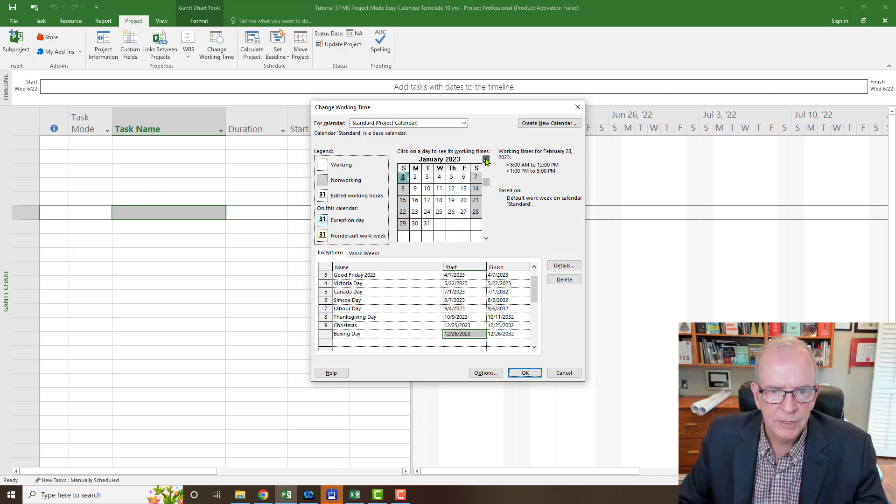
left_click(486, 161)
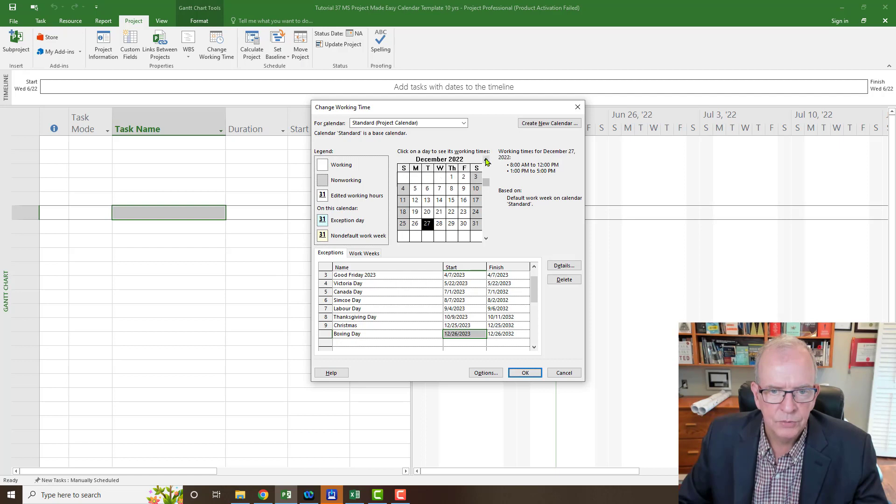
left_click(486, 238)
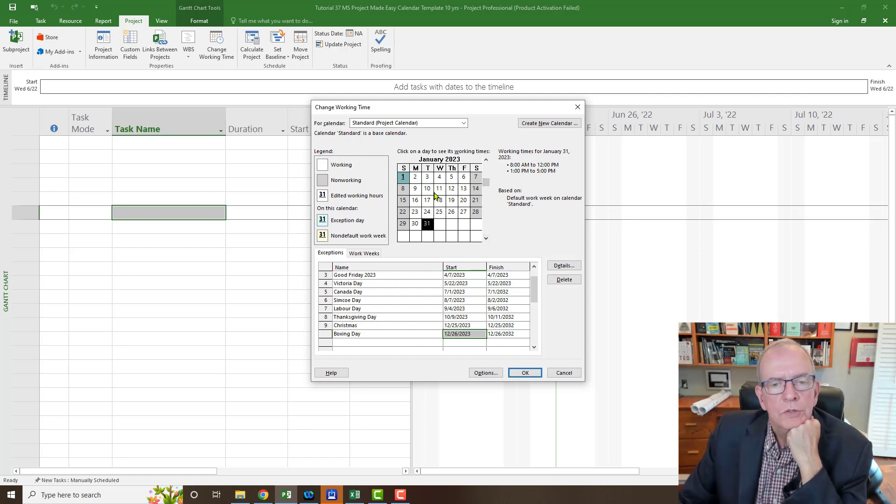
mouse_move(402, 178)
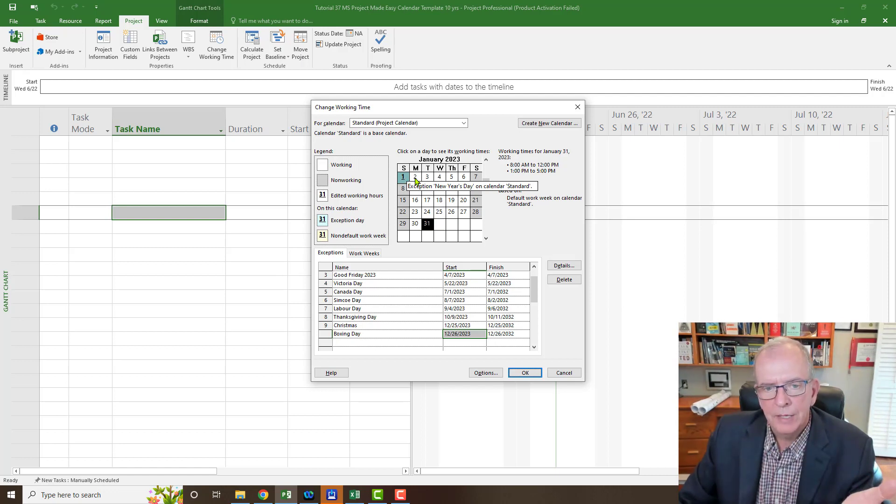
Add a new exception named "New Years 2023" below Boxing Day, with its start date set to 1/2/2023
left_click(362, 344)
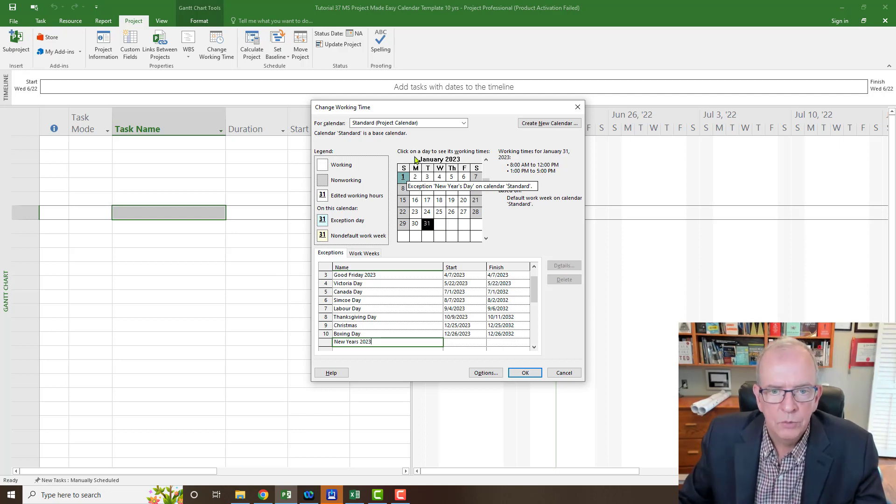
left_click(415, 177)
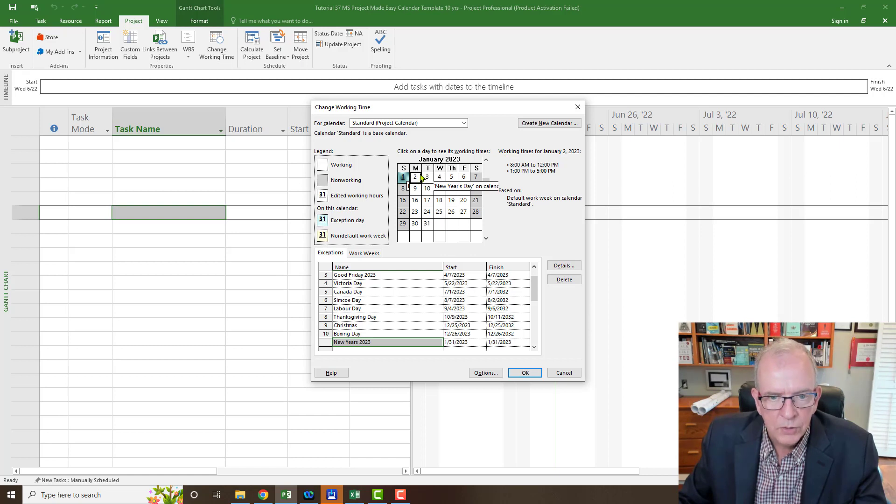
left_click(476, 344)
left_click(481, 344)
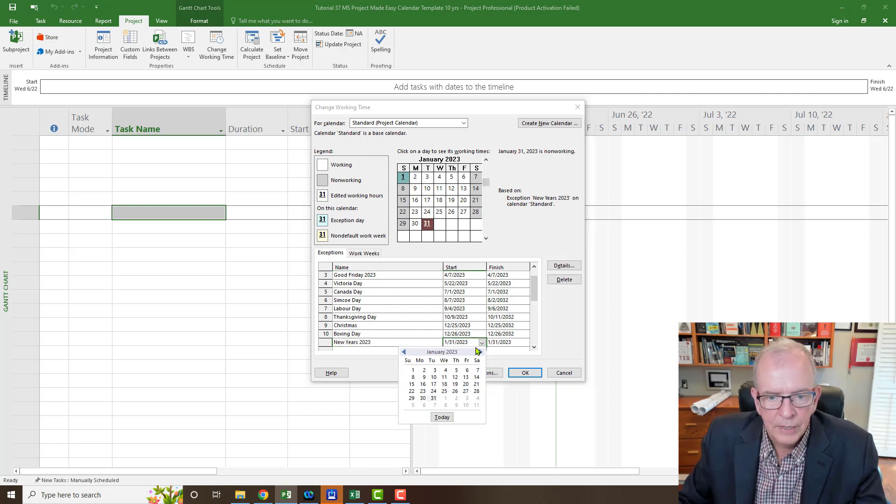
left_click(424, 370)
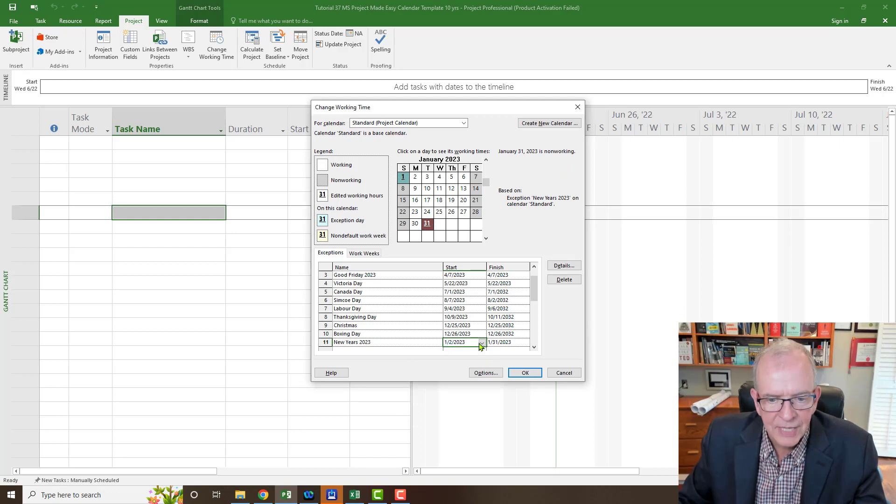
Set the New Years 2023 exception's finish date to 1/2/2023 and check its days in the January 2023 calendar
left_click(420, 334)
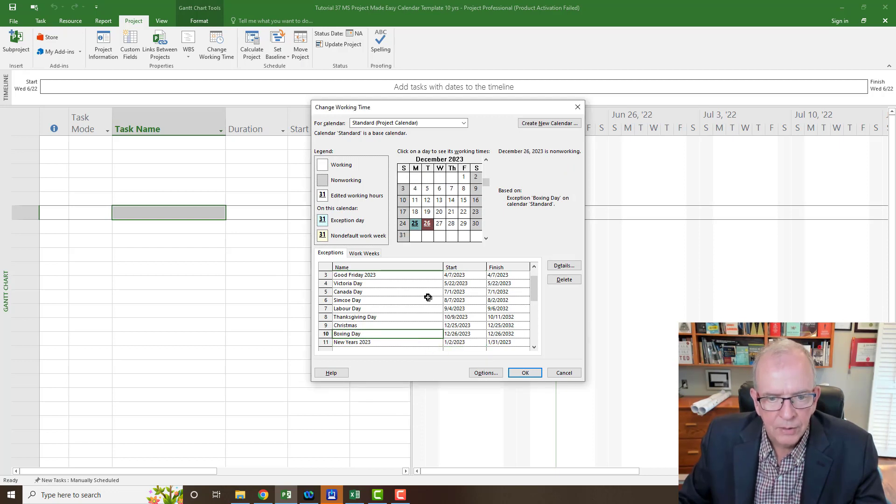
left_click(487, 238)
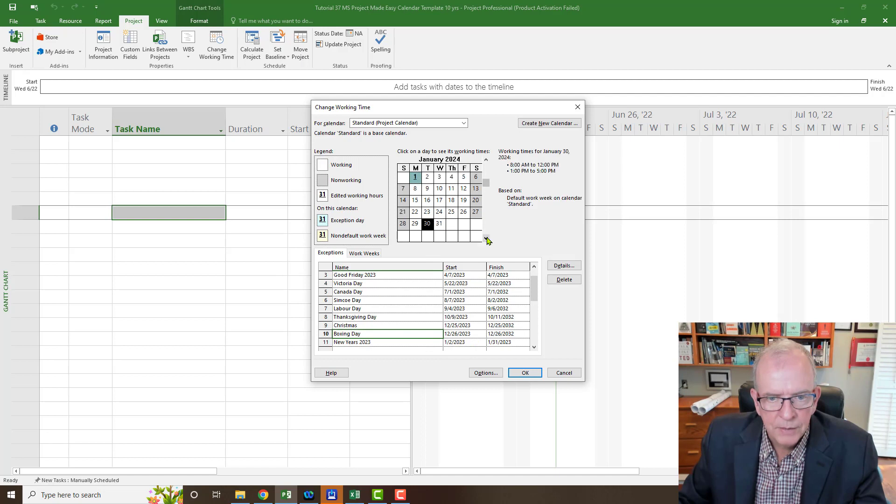
left_click(391, 341)
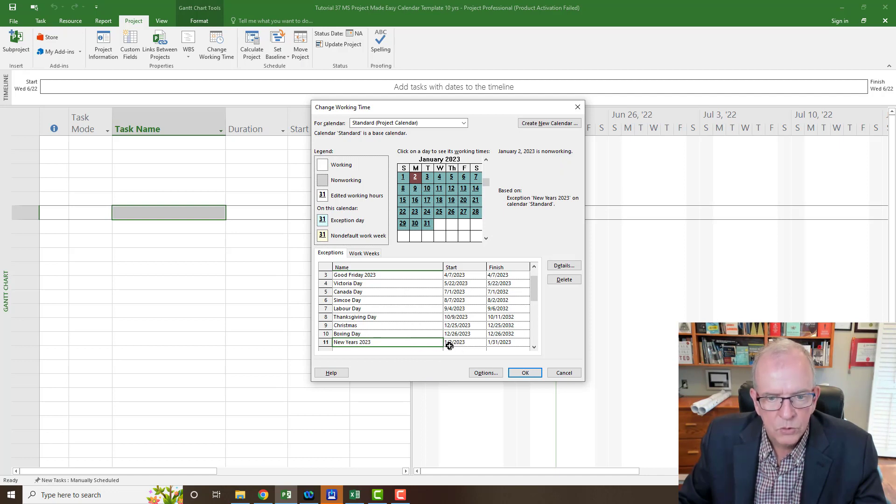
left_click(474, 343)
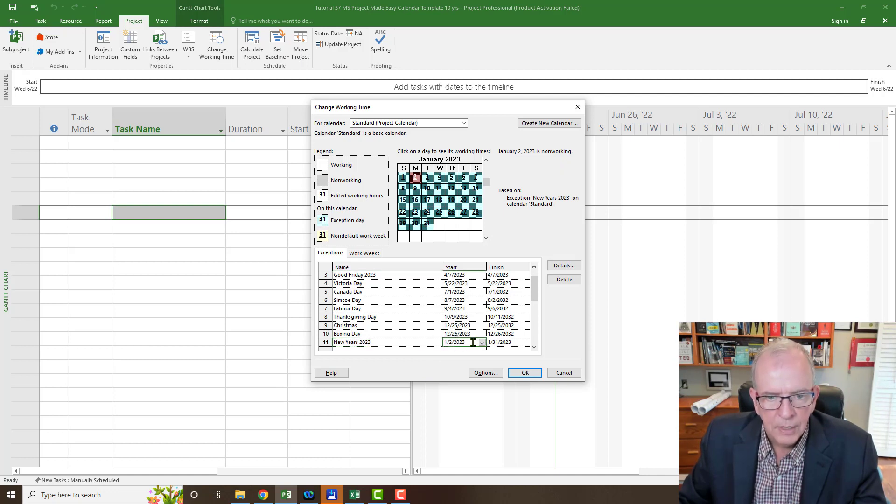
left_click(510, 342)
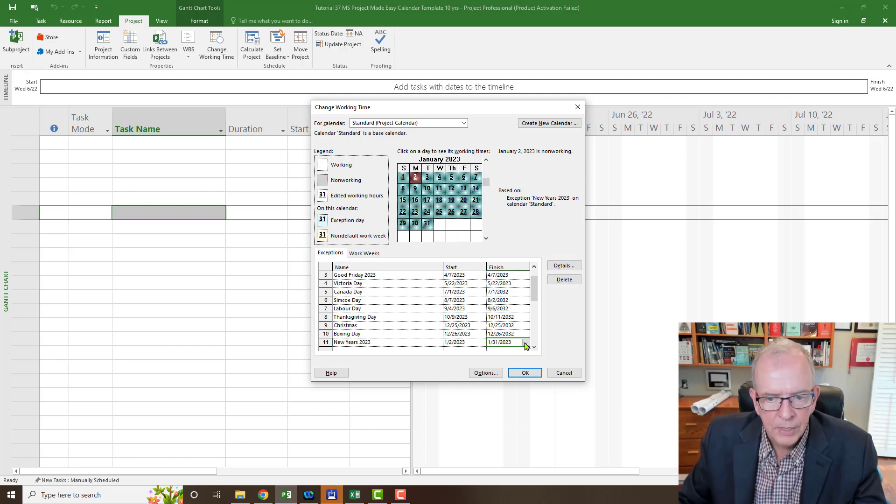
left_click(525, 343)
left_click(466, 372)
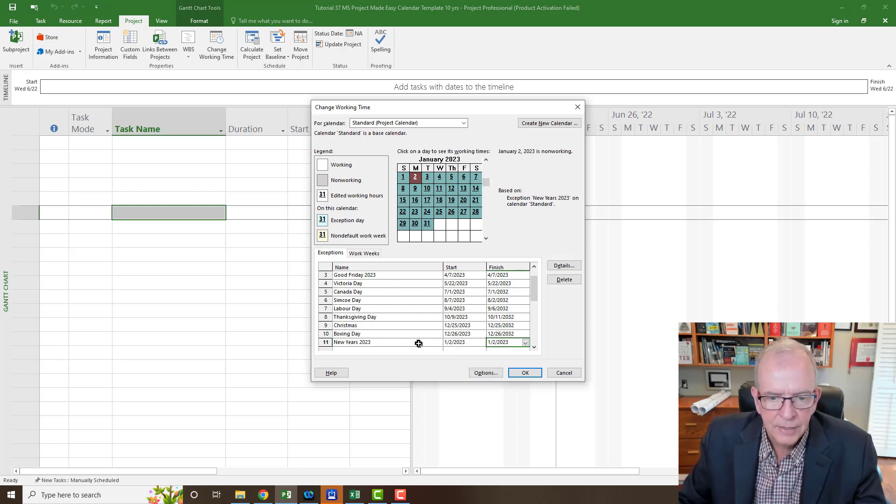
left_click(418, 343)
left_click(427, 200)
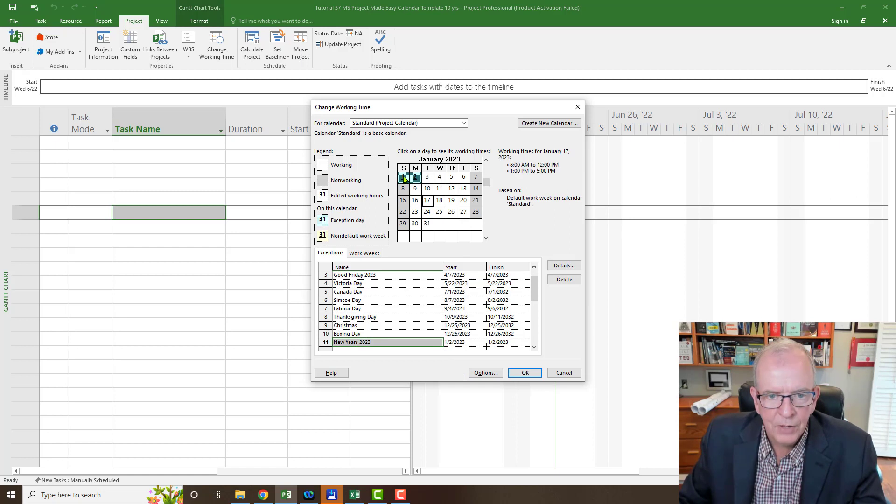
left_click(458, 342)
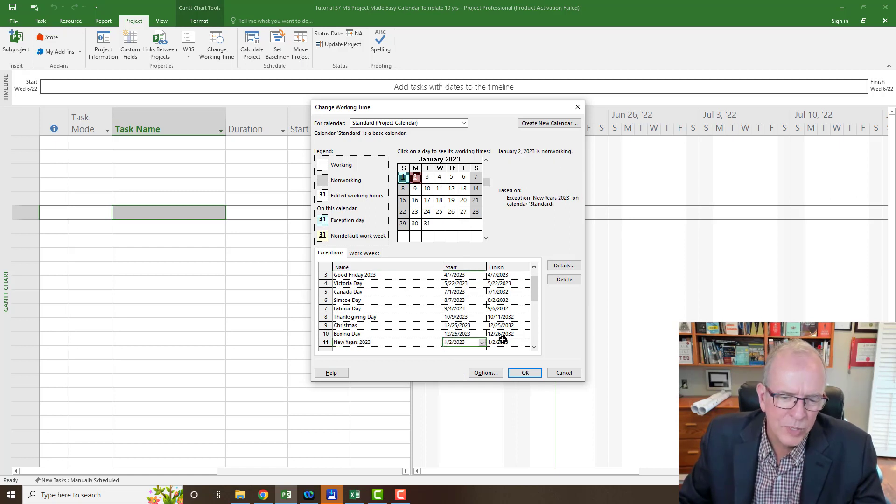
left_click(502, 343)
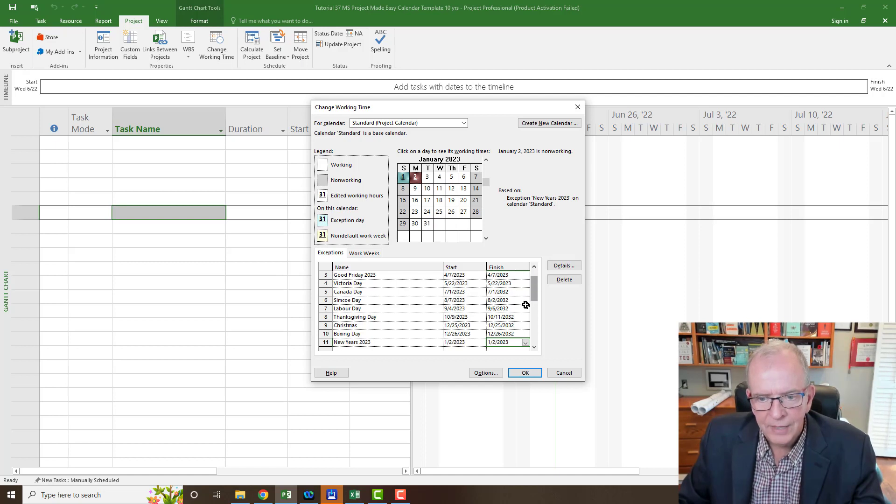
Examine the Standard calendar month by month from January 2023 to January 2028 for holidays that fall on a weekend
left_click(487, 239)
left_click(487, 239)
left_click(487, 239)
left_click(486, 239)
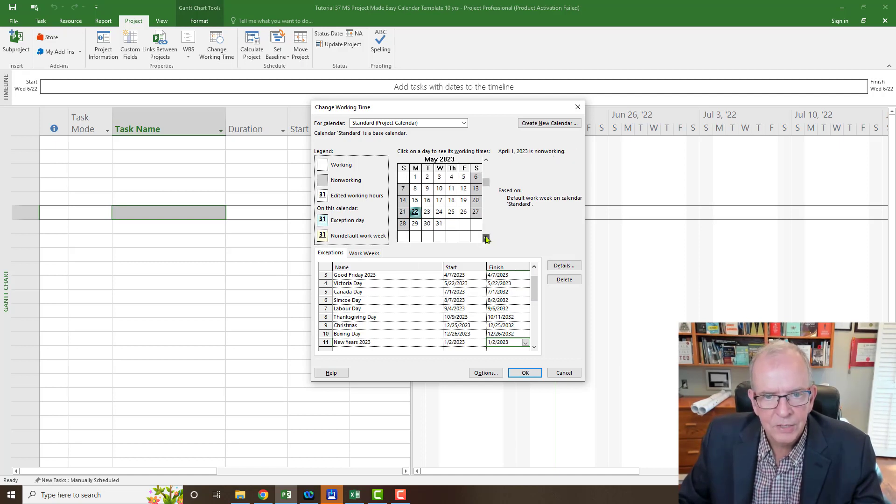
left_click(487, 239)
left_click(487, 239)
left_click(486, 239)
left_click(487, 239)
left_click(486, 239)
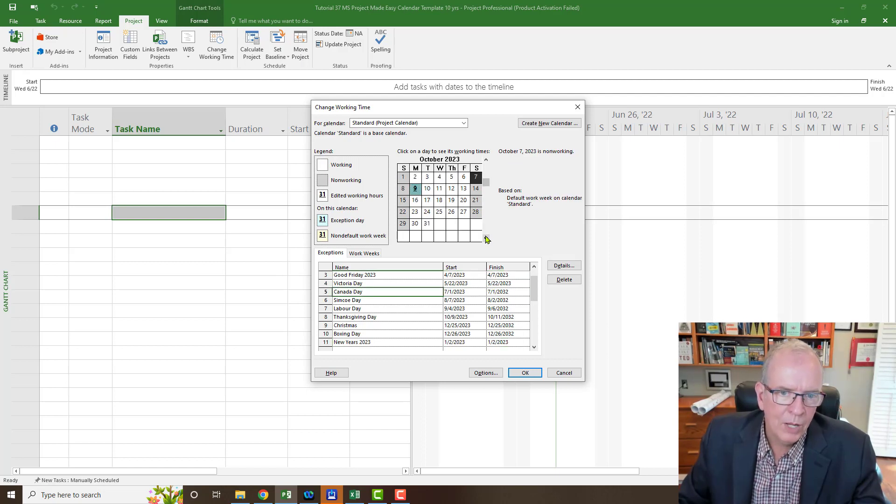
left_click(487, 239)
left_click(487, 239)
left_click(487, 239)
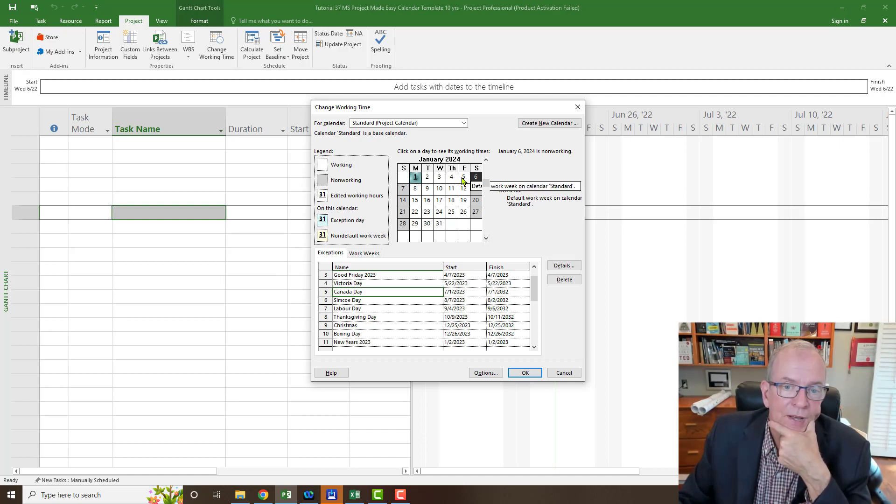
left_click(486, 238)
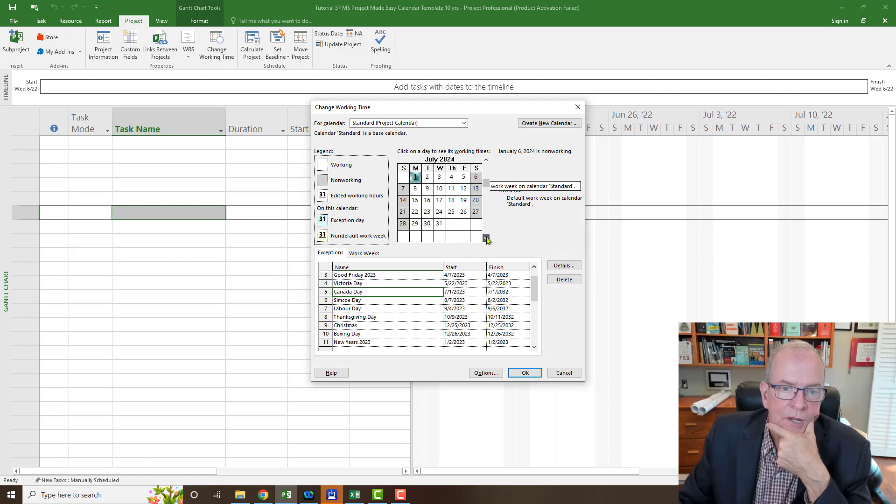
left_click_drag(485, 238, 486, 238)
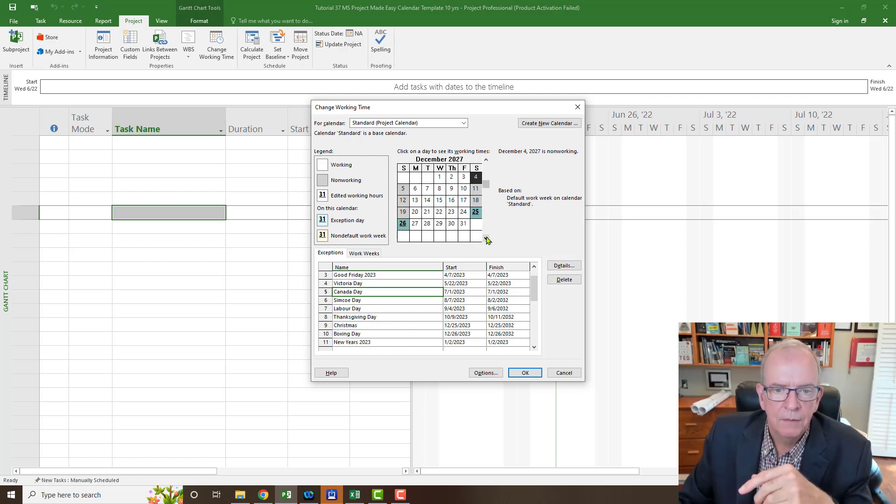
left_click(486, 238)
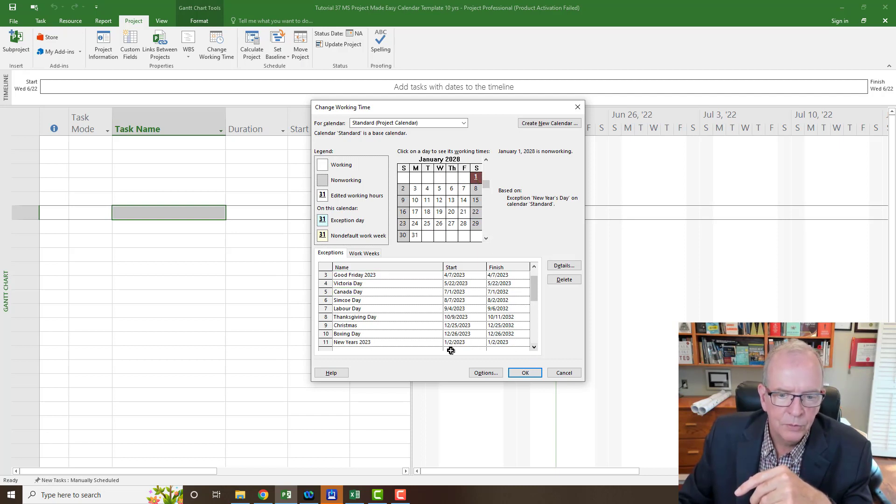
Add a new exception named "New Year 2028" on January 3, 2028, below the New Years 2023 exception
left_click(534, 350)
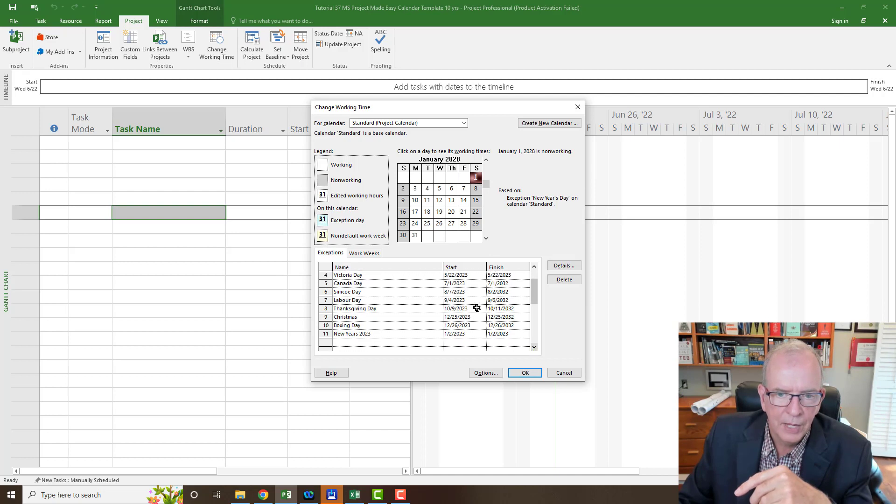
left_click(415, 189)
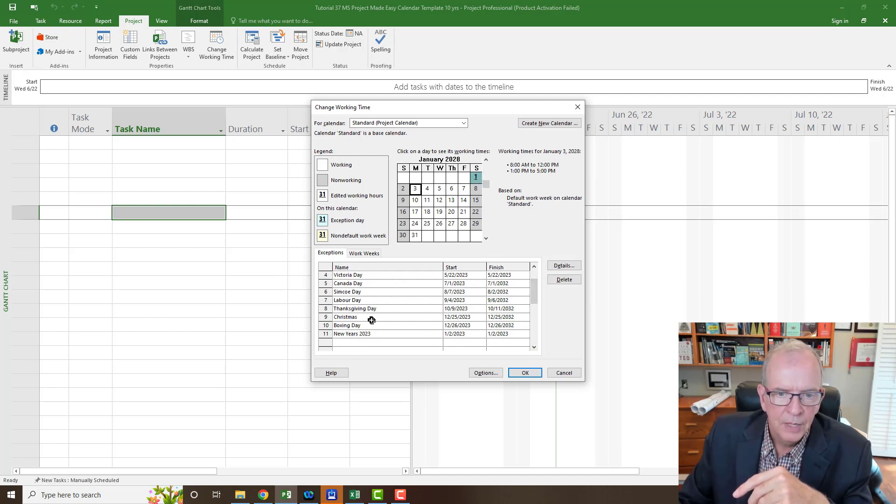
left_click(364, 343)
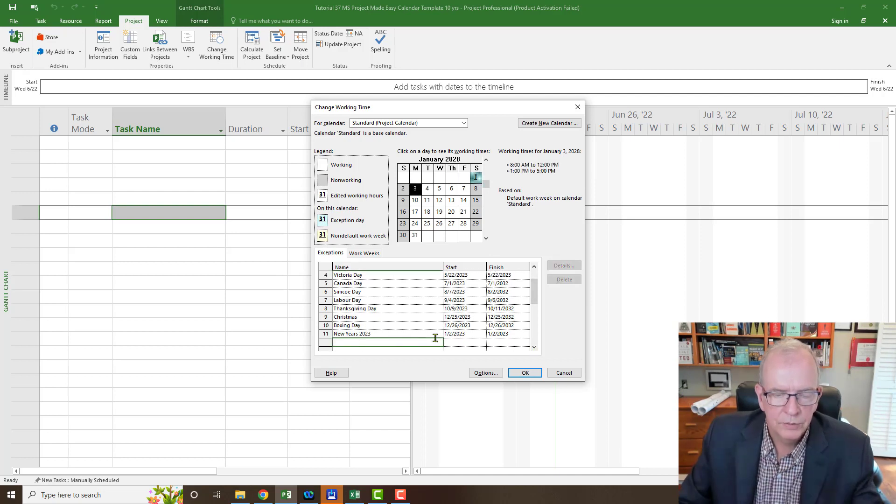
type("New Y")
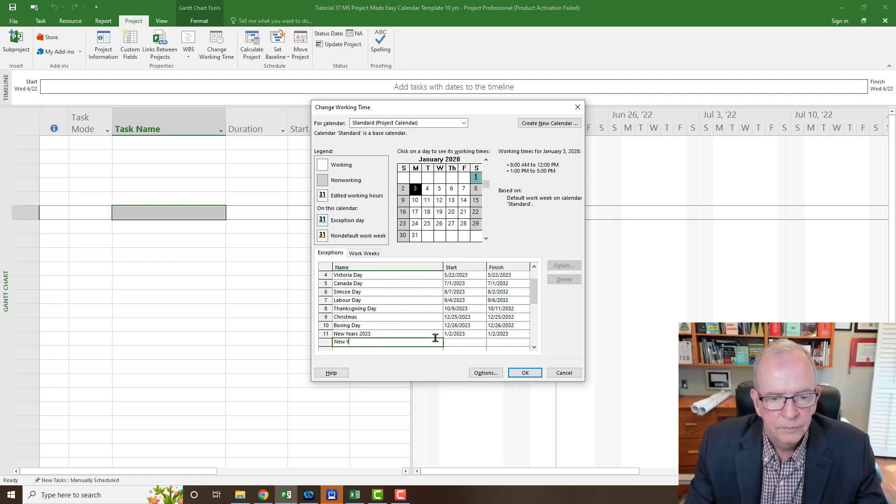
type("ear 20")
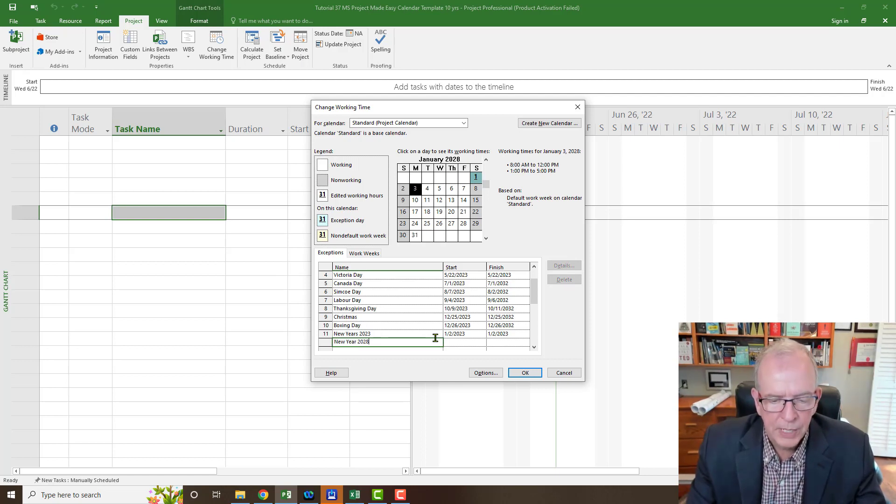
type("28")
left_click(458, 342)
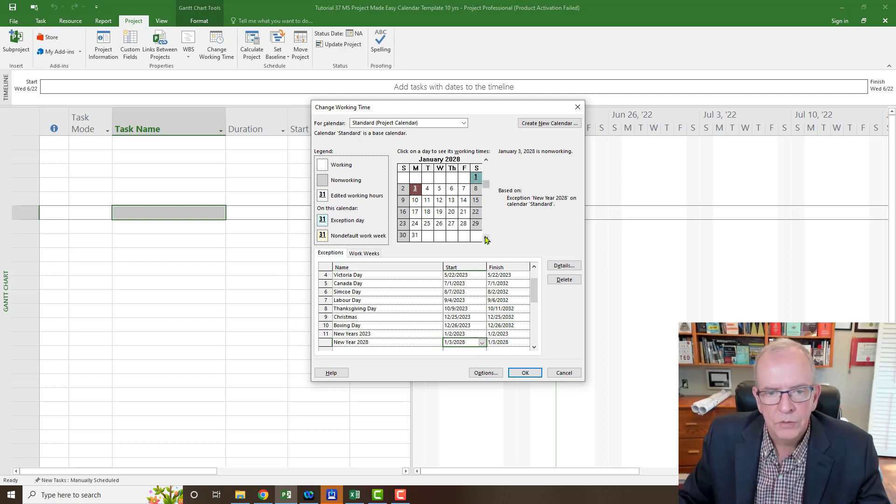
Check the New Years 2023 and New Year 2028 exceptions, and review the Standard calendar's holidays month by month from January 2028 to January 2029
left_click(401, 334)
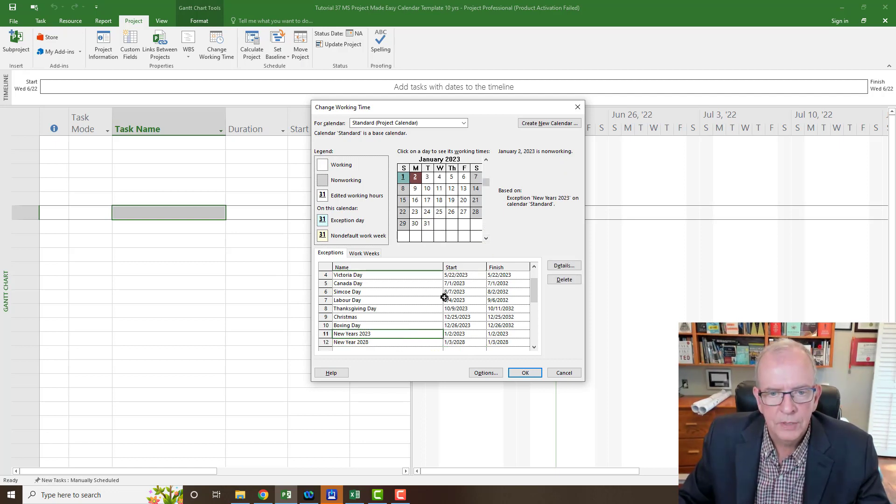
left_click(390, 343)
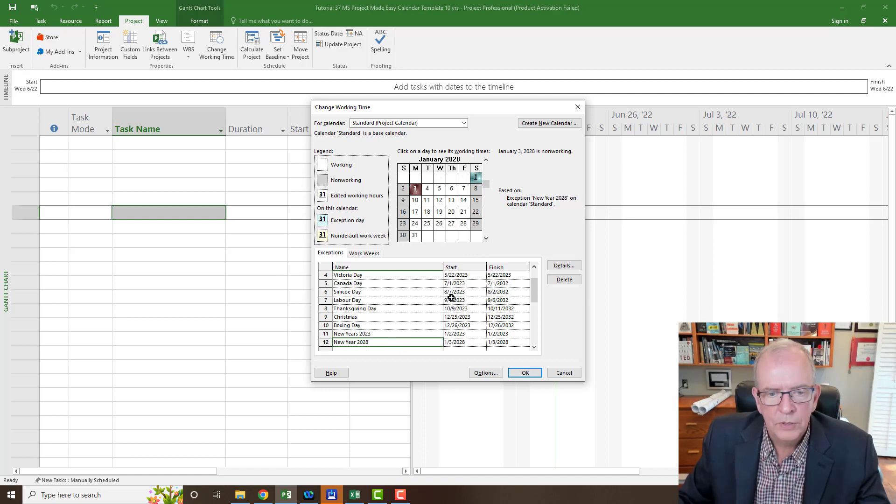
left_click(487, 239)
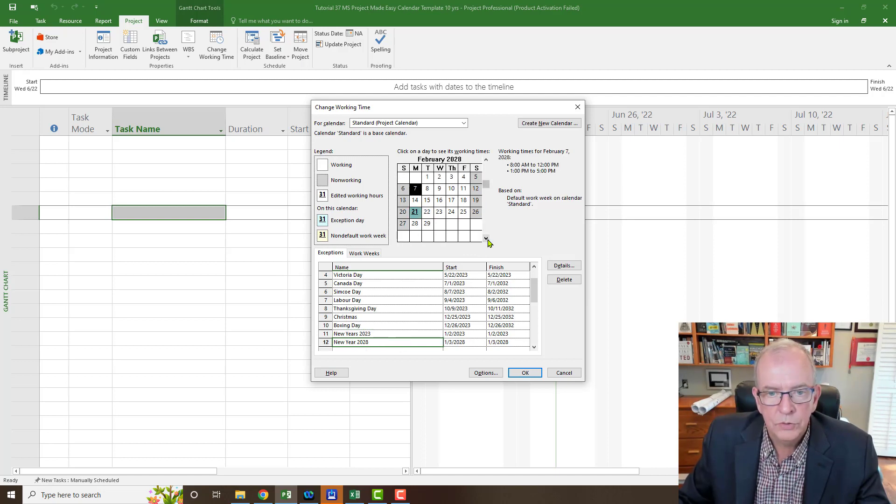
left_click(487, 239)
left_click(486, 239)
left_click(486, 239)
left_click(486, 239)
left_click(486, 239)
left_click(486, 239)
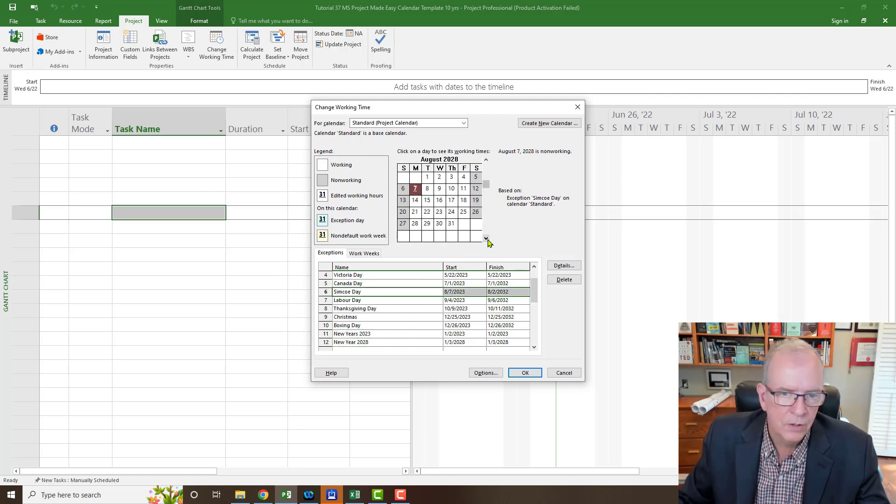
left_click(486, 239)
left_click(486, 239)
left_click(486, 239)
left_click(487, 239)
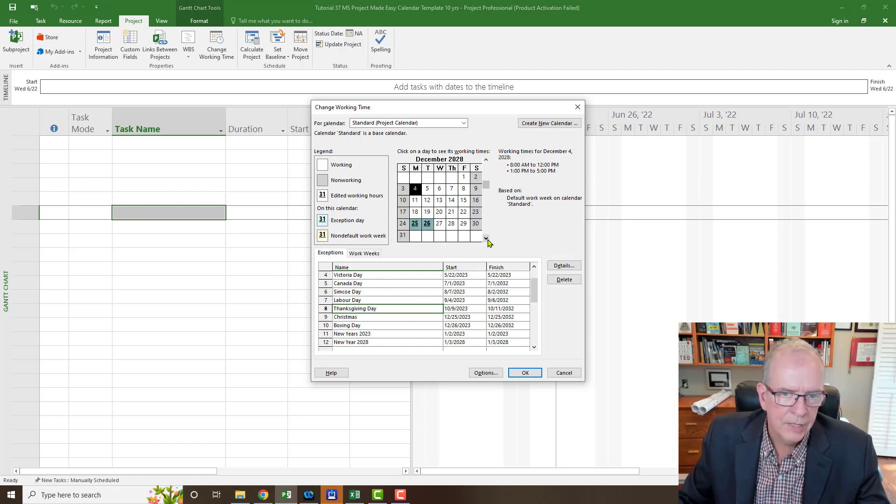
left_click(487, 239)
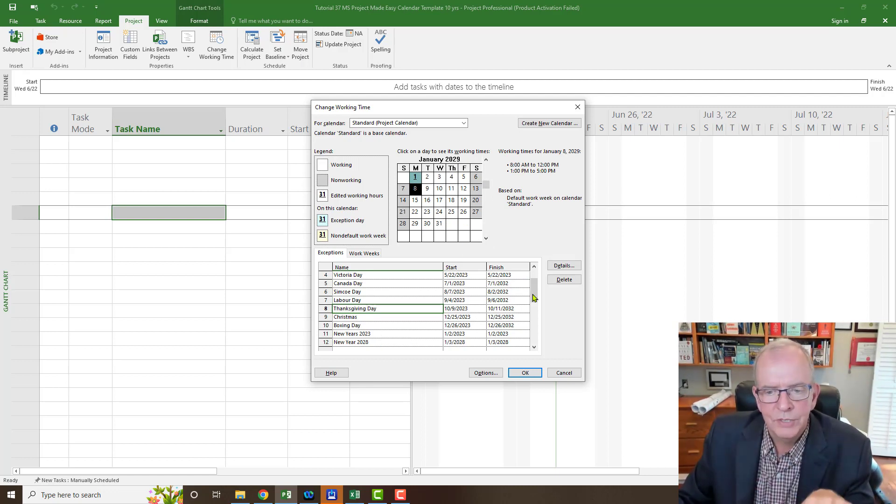
Review the 2023 holidays from Good Friday in April through December, and apply the working time changes to the Standard calendar
scroll(535, 298, "up", 1)
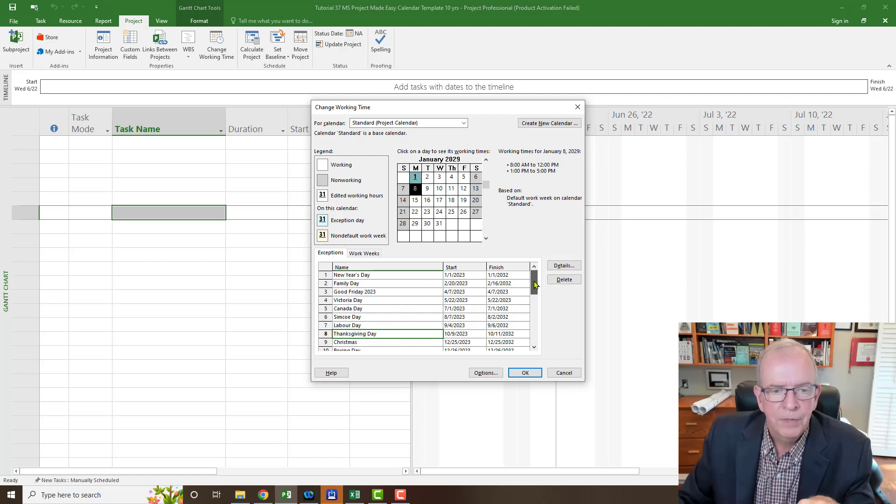
left_click(376, 291)
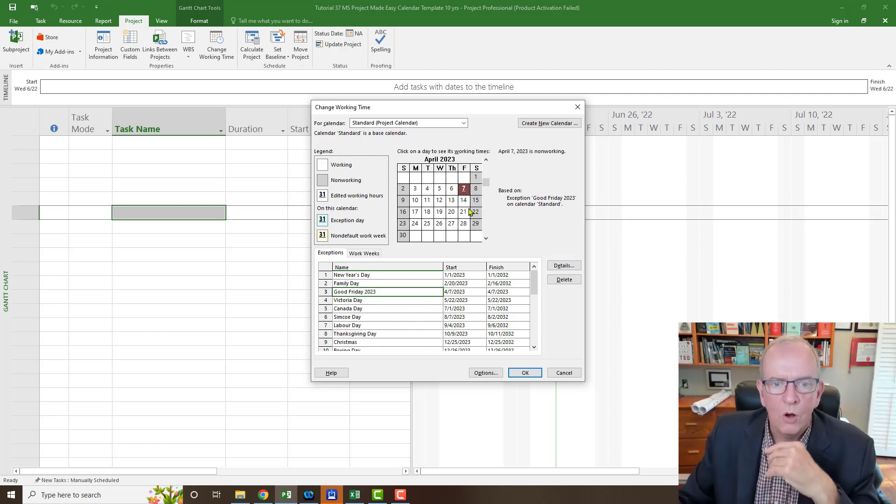
left_click(486, 239)
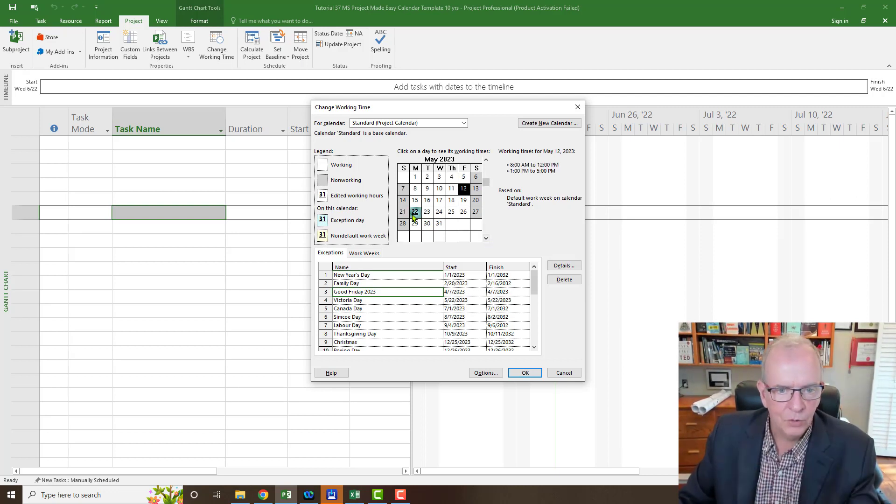
left_click(486, 239)
left_click(486, 239)
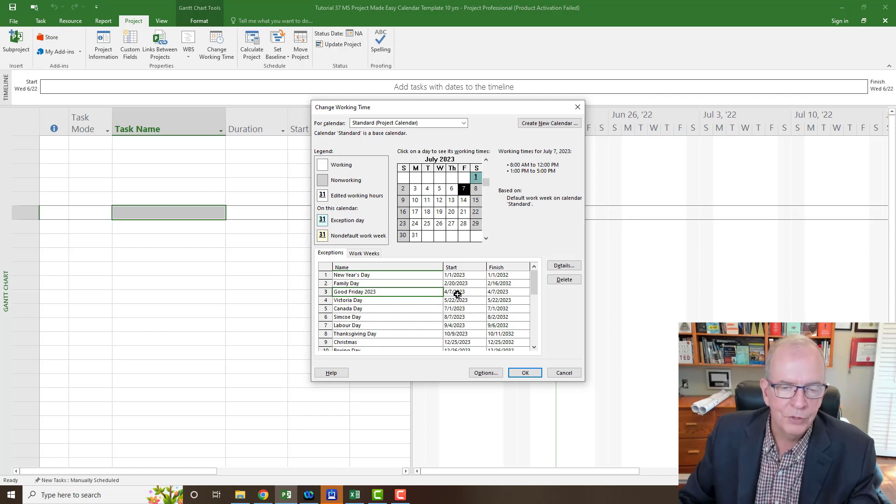
left_click(486, 238)
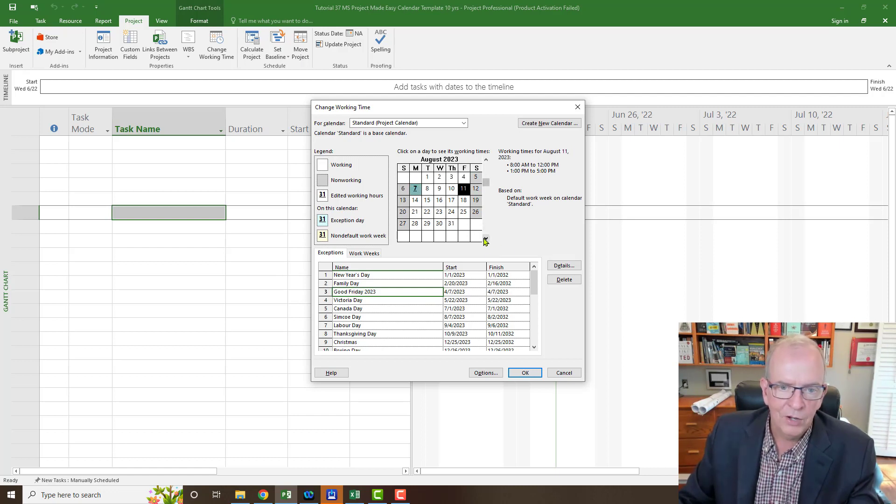
left_click(486, 239)
left_click(485, 239)
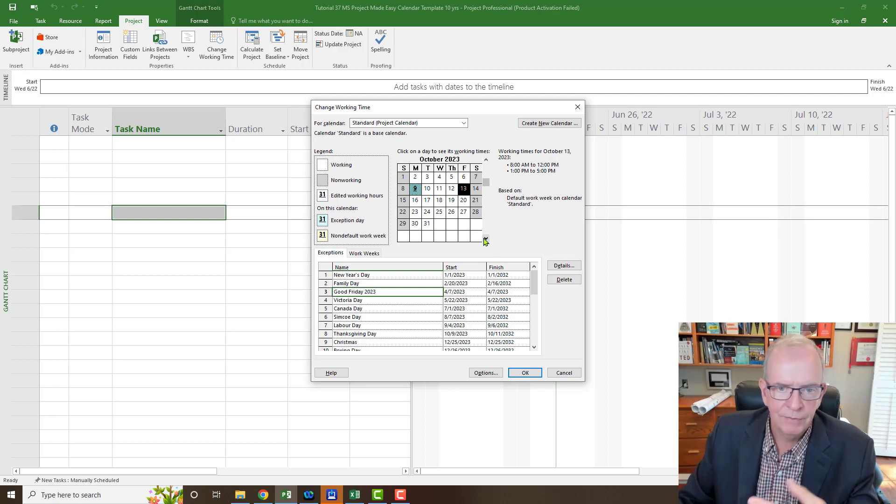
left_click(486, 239)
left_click(486, 239)
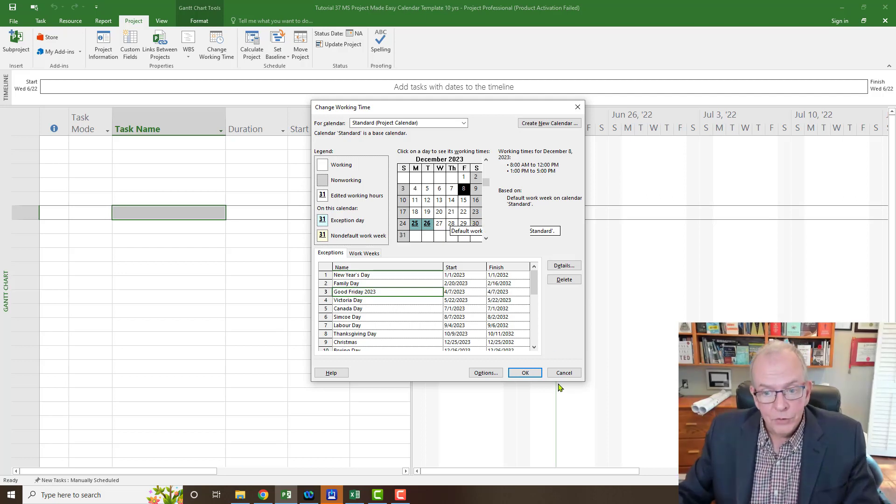
left_click(535, 373)
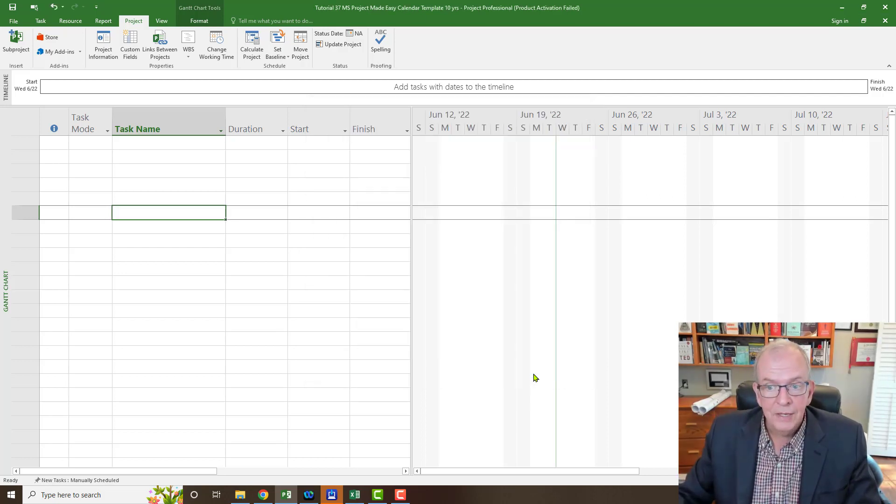
Show the Gantt chart timescale in months over weeks and bring the period around January 2024 into view
left_click(199, 169)
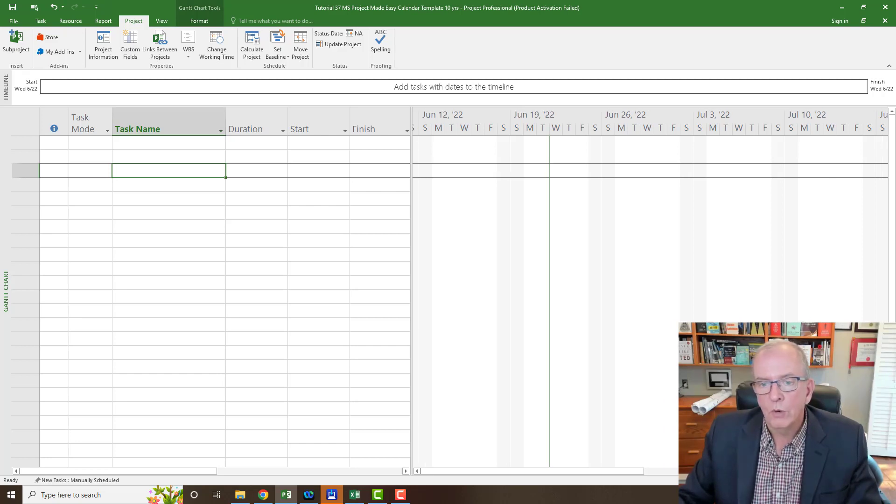
scroll(653, 289, "right", 5)
scroll(653, 289, "right", 5)
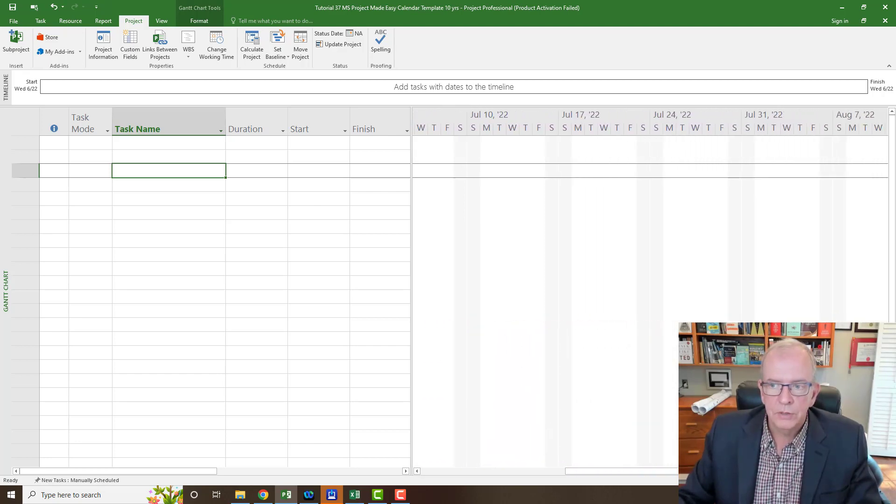
scroll(652, 289, "right", 5)
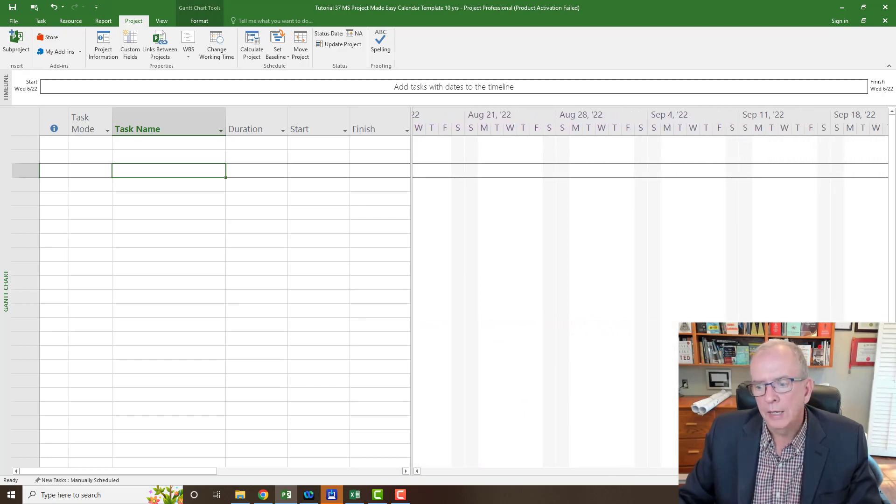
left_click(828, 481)
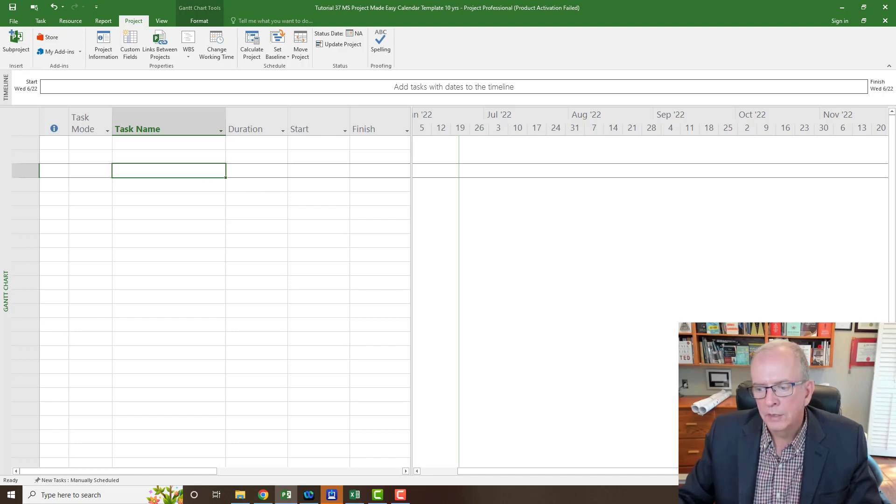
scroll(650, 289, "right", 10)
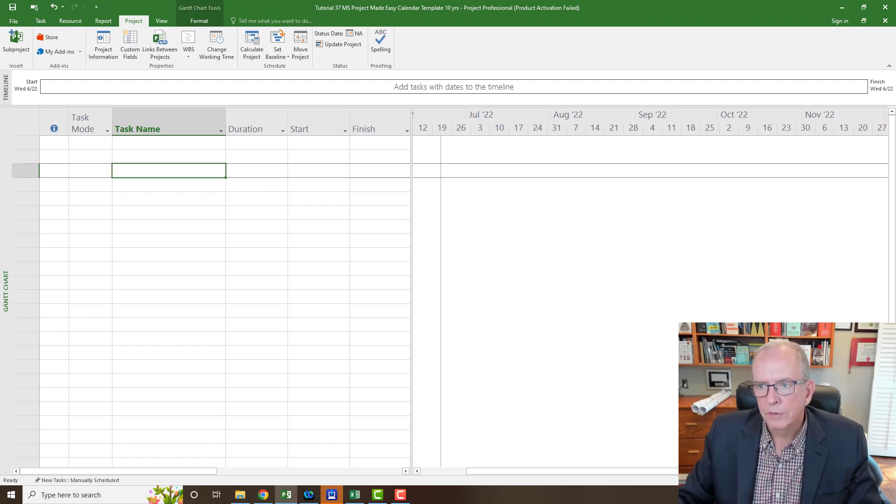
scroll(650, 289, "right", 10)
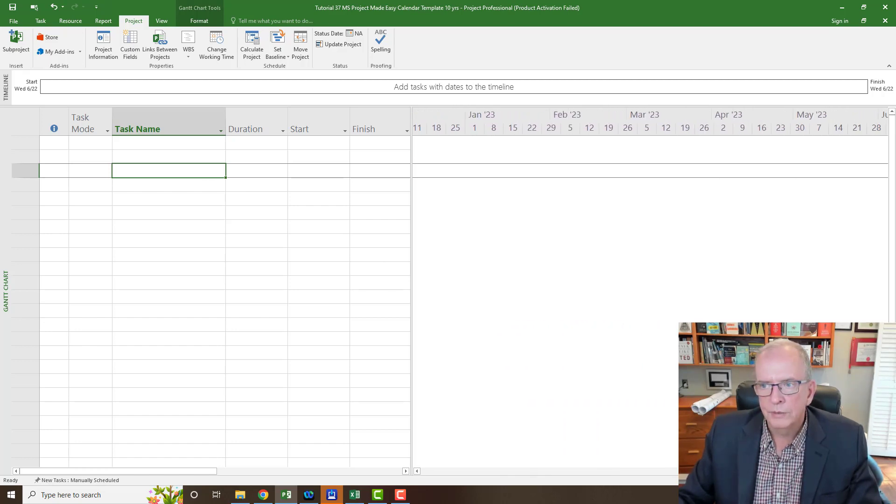
scroll(651, 289, "right", 4)
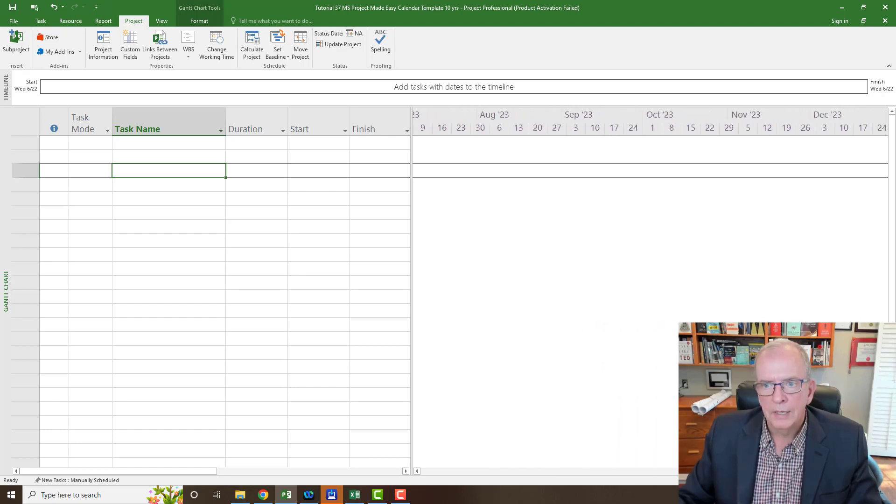
scroll(650, 290, "right", 1)
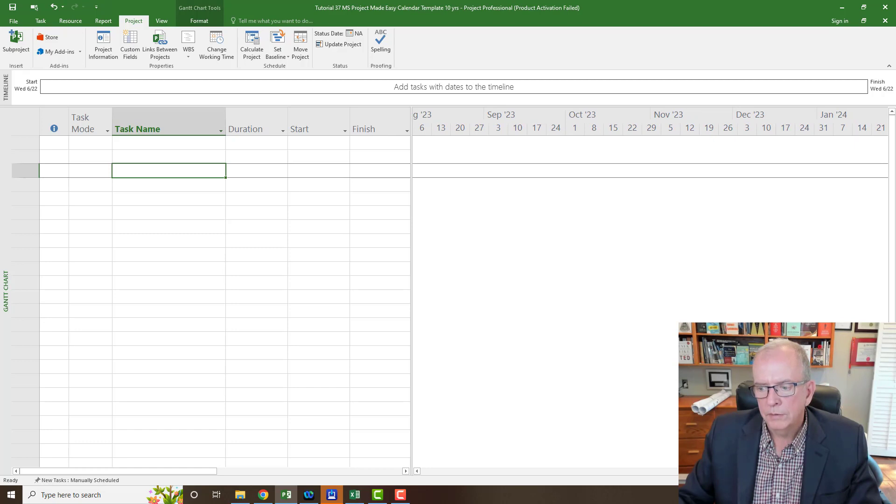
scroll(650, 289, "right", 5)
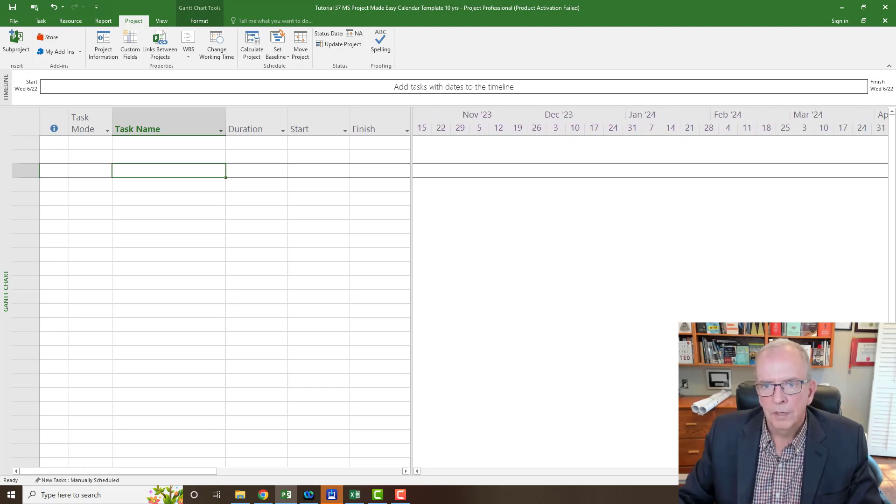
Show the Gantt chart timescale in weeks over days and examine the shaded nonworking holidays from January to early July 2024
left_click(202, 143)
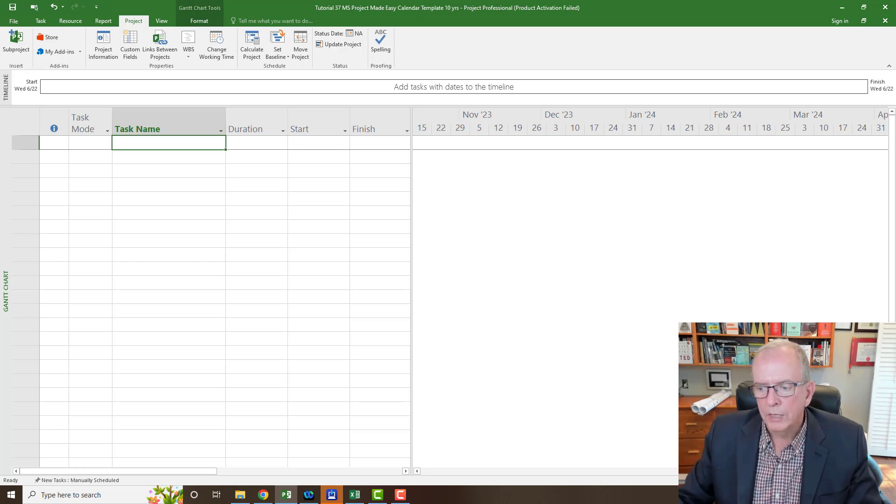
key("ctrl+slash")
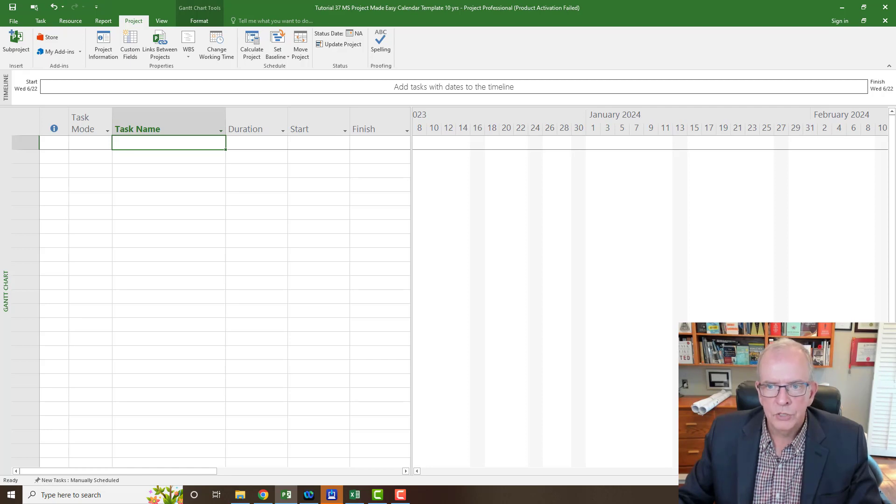
key("ctrl+slash")
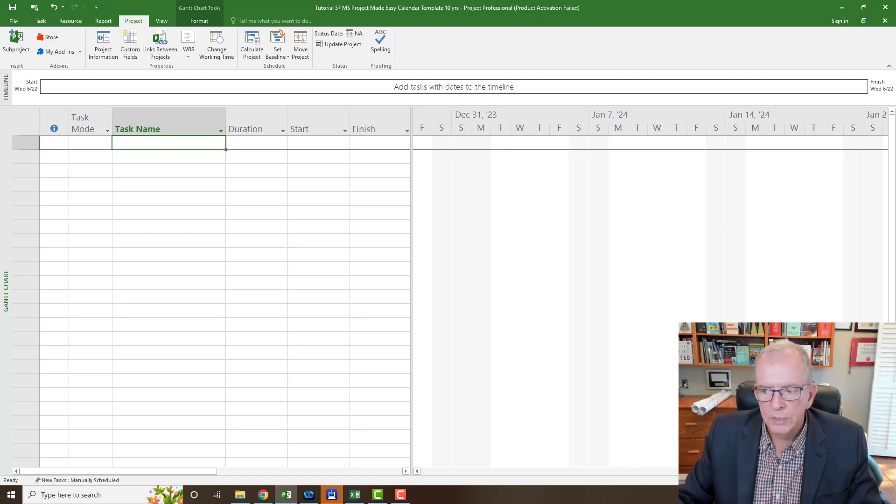
scroll(649, 280, "right", 10)
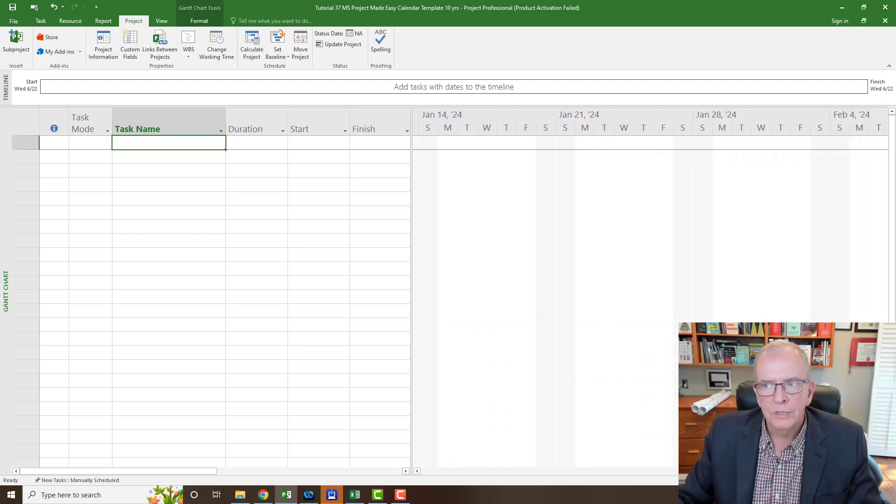
scroll(648, 280, "right", 8)
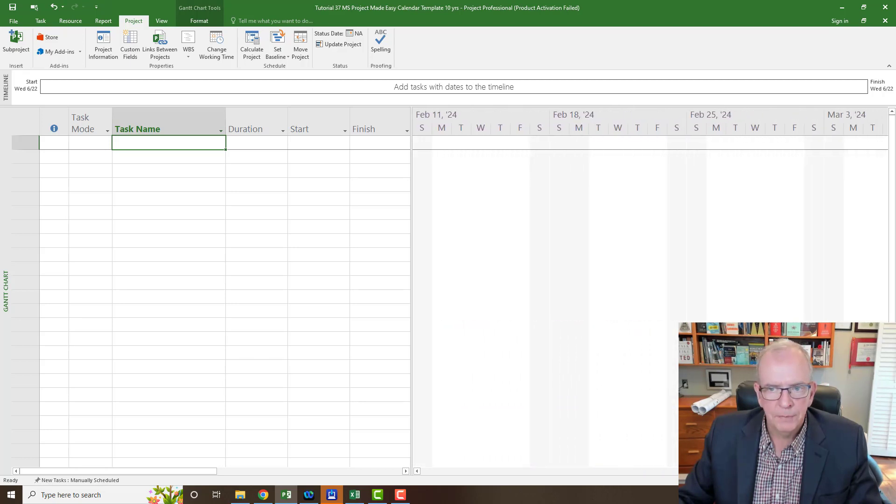
scroll(649, 280, "right", 10)
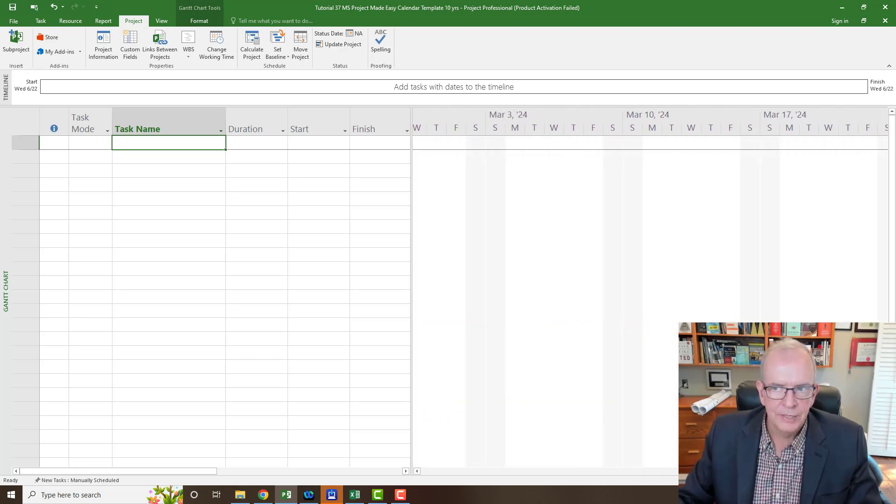
scroll(648, 280, "right", 10)
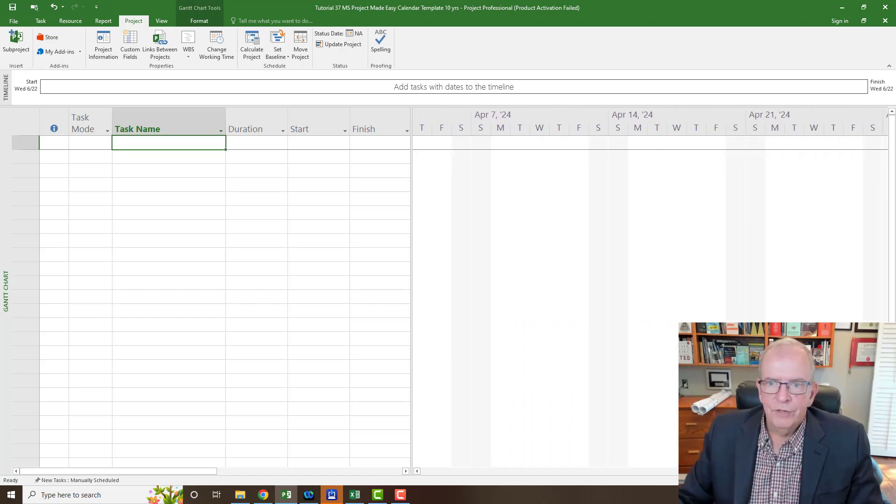
scroll(648, 280, "right", 10)
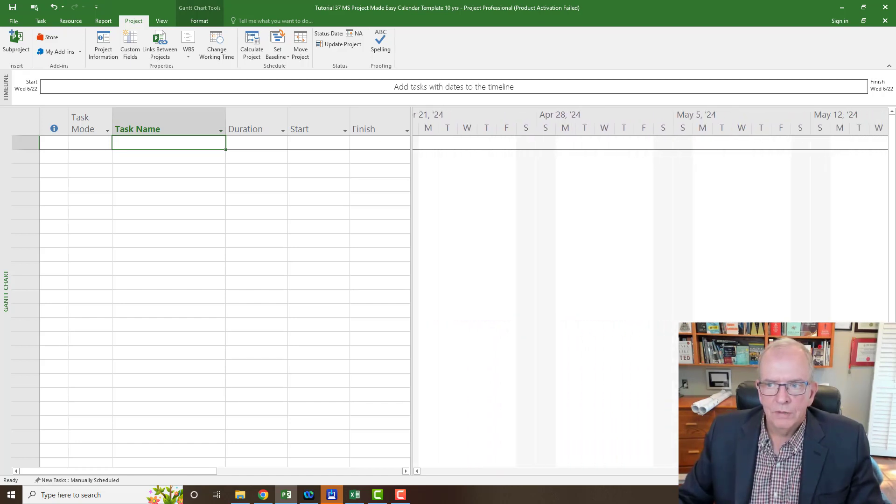
scroll(648, 280, "right", 10)
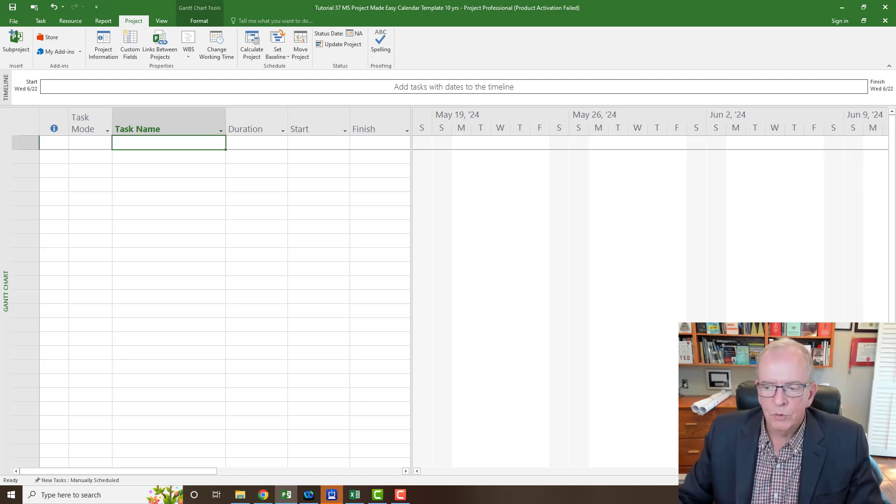
scroll(644, 289, "right", 5)
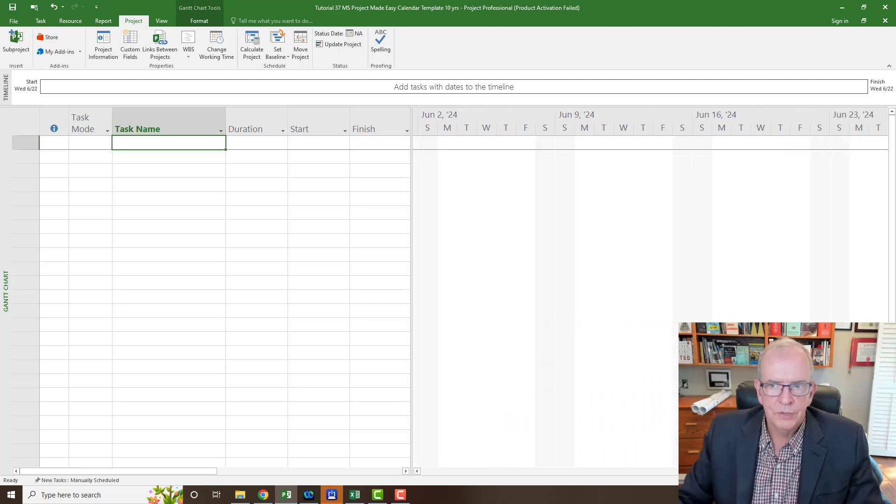
scroll(644, 289, "right", 7)
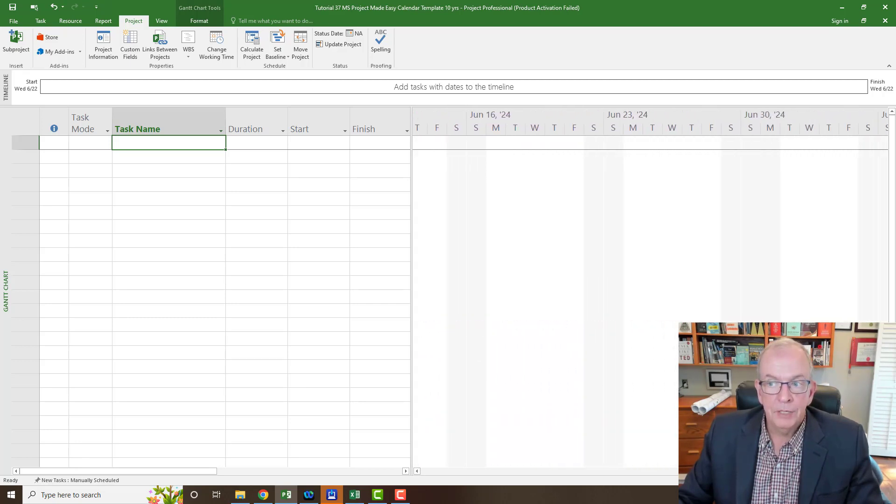
scroll(601, 152, "right", 2)
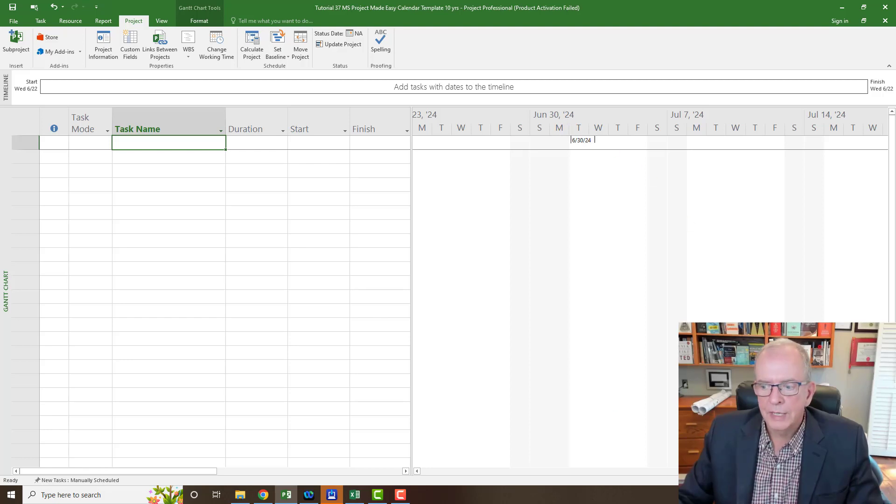
Examine the shaded nonworking days in the Gantt chart from early July to mid-August 2024
scroll(595, 140, "right", 2)
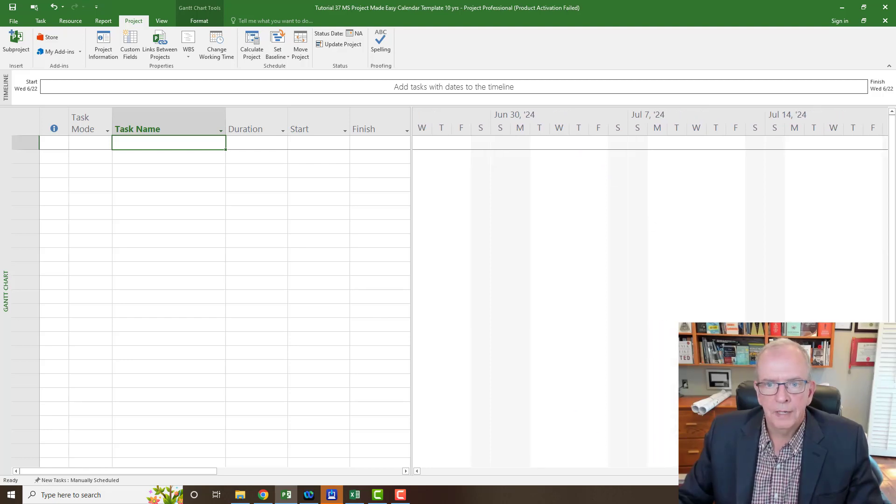
scroll(594, 140, "right", 20)
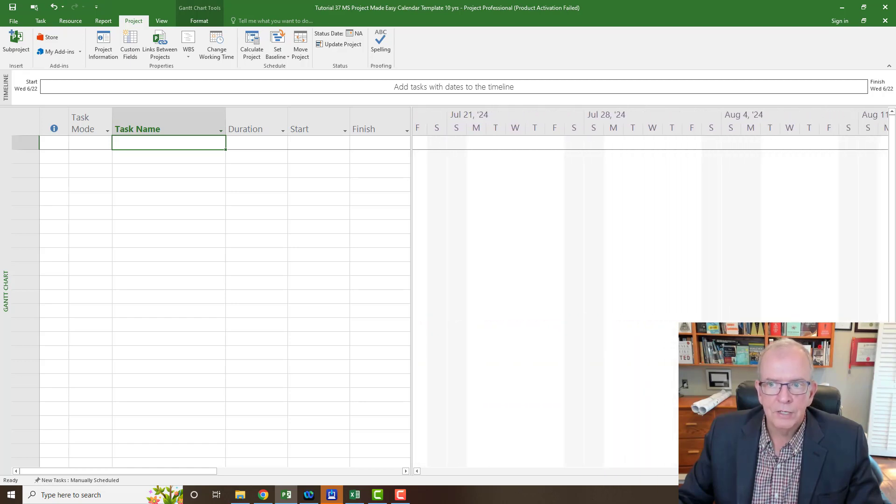
scroll(650, 289, "right", 10)
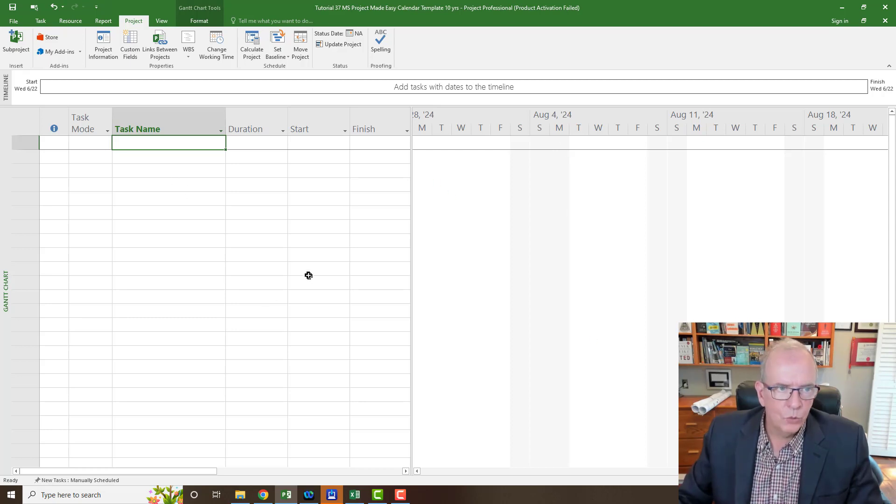
Review the Standard calendar's working times month by month from June 2022 to July 2023, including the Canada Day date
left_click(214, 47)
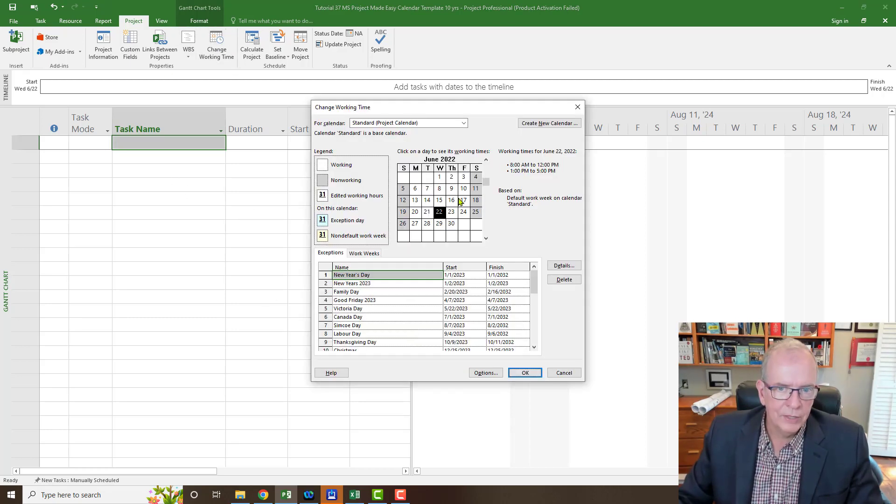
left_click(486, 239)
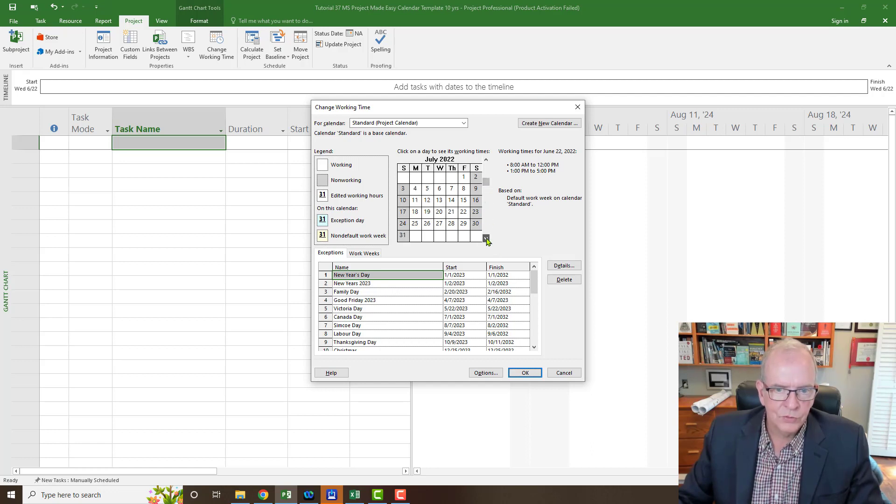
left_click(486, 238)
left_click(486, 238)
left_click(486, 238)
left_click(486, 239)
left_click(486, 238)
left_click(486, 239)
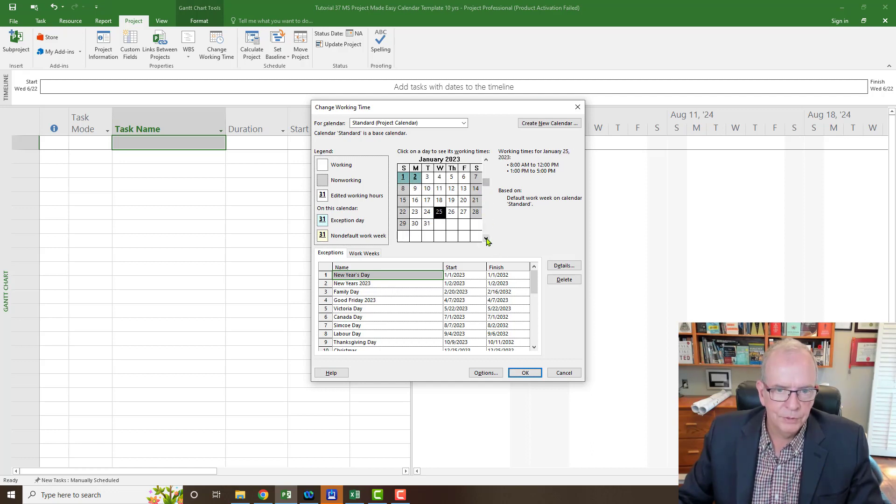
left_click(486, 239)
left_click(485, 238)
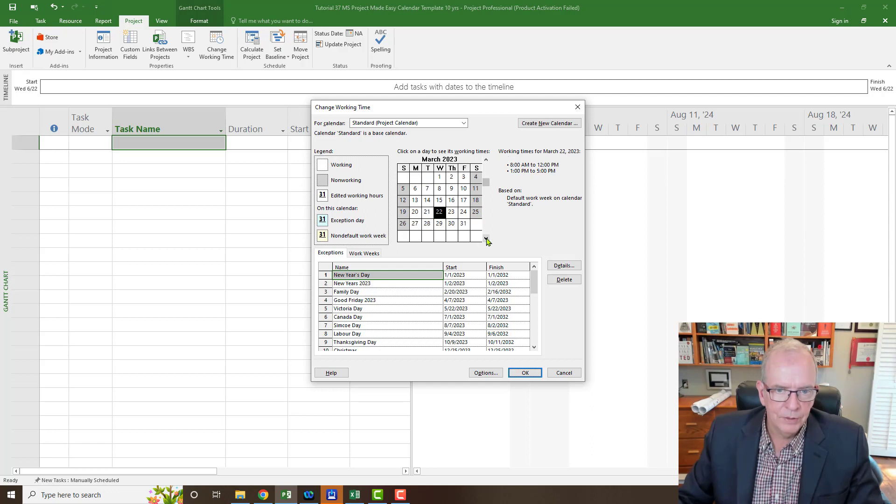
left_click(485, 238)
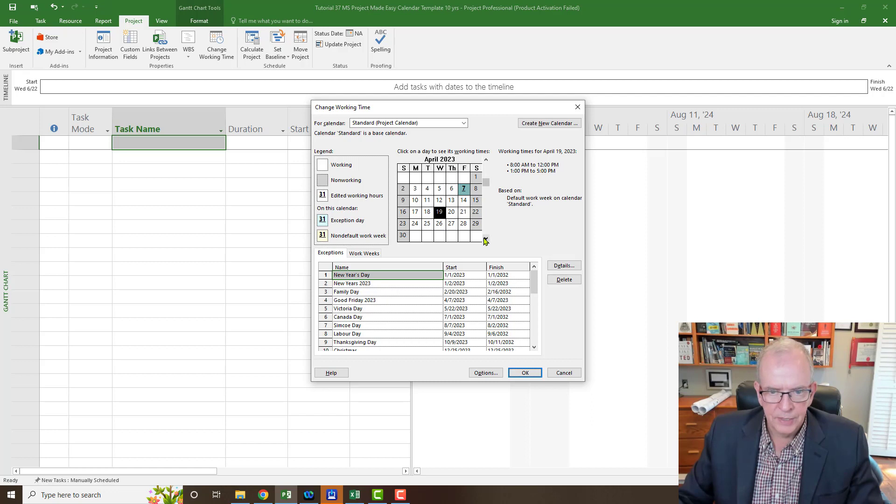
left_click(486, 239)
left_click(486, 239)
left_click(486, 239)
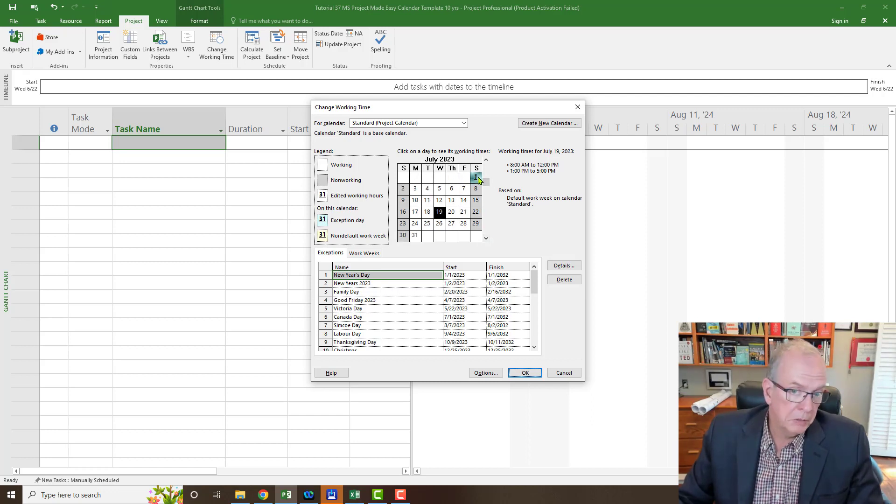
Look through the full list of Standard calendar exceptions, check the New Years 2023 entry, and close the working time settings
left_click(534, 347)
left_click(533, 347)
left_click(534, 348)
left_click(534, 347)
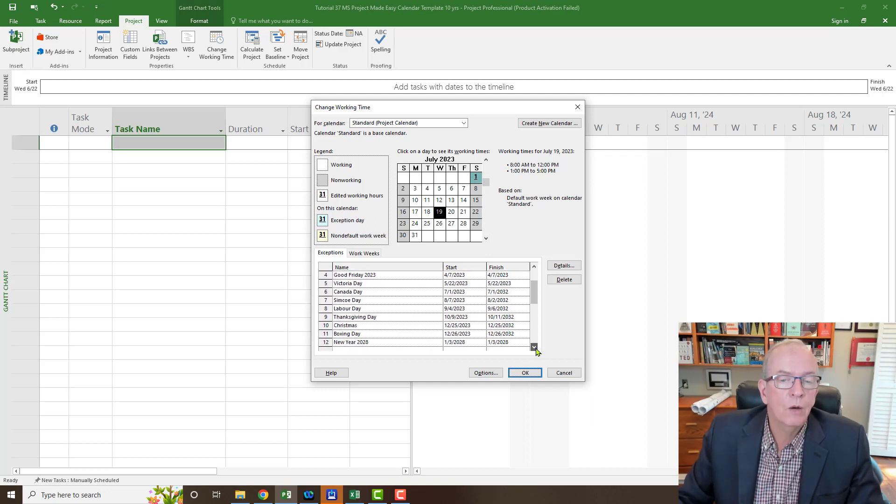
left_click(534, 347)
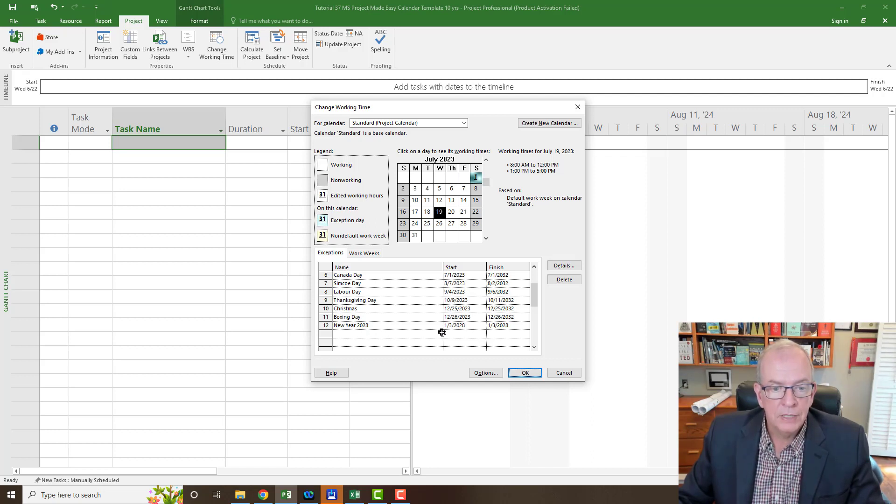
left_click(533, 268)
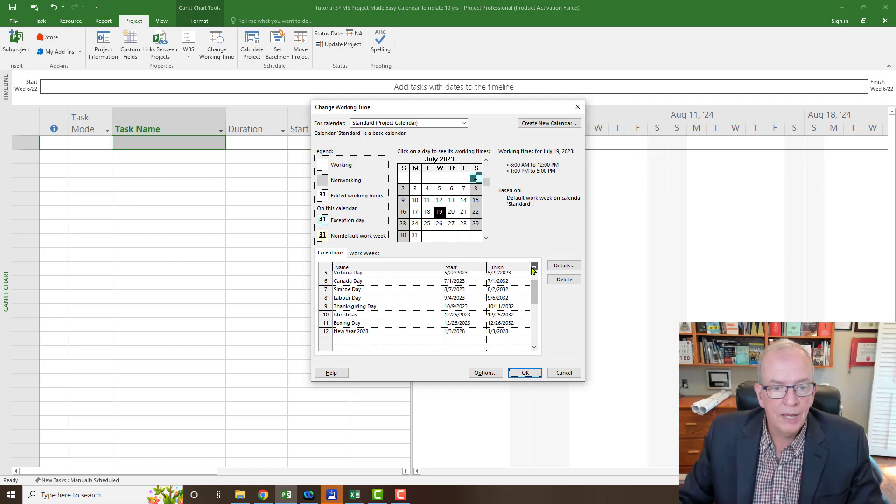
left_click(533, 267)
left_click(533, 267)
left_click(533, 268)
left_click(533, 268)
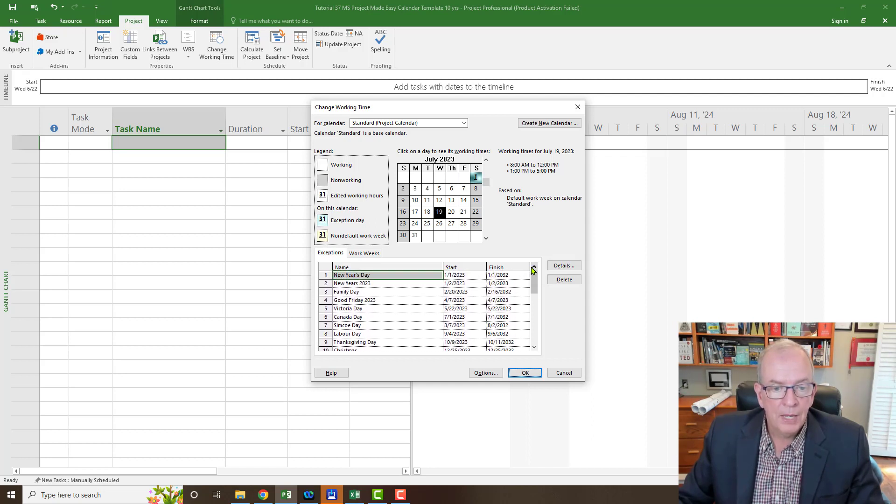
left_click(369, 283)
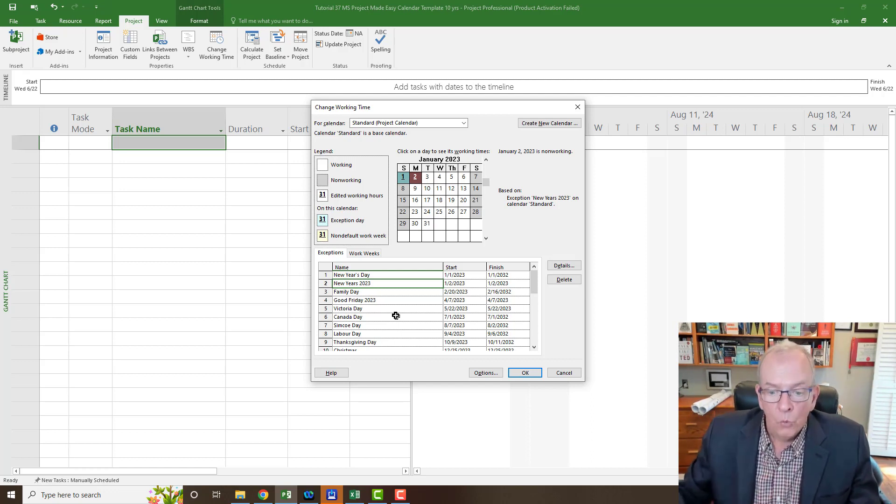
left_click(519, 374)
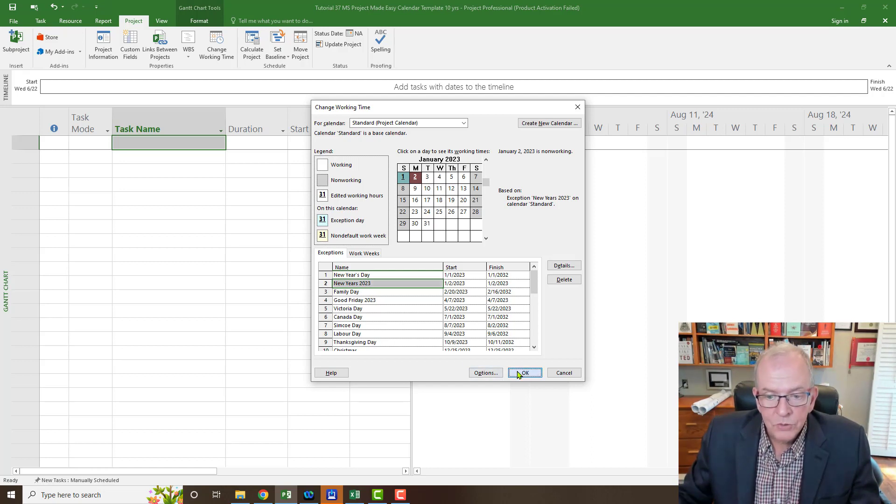
Save the file as a Project Template named "Tutorial 37 MS Project Made Easy Calendar Template 10 yrs b" in the 10 yr Calendar folder
left_click(13, 22)
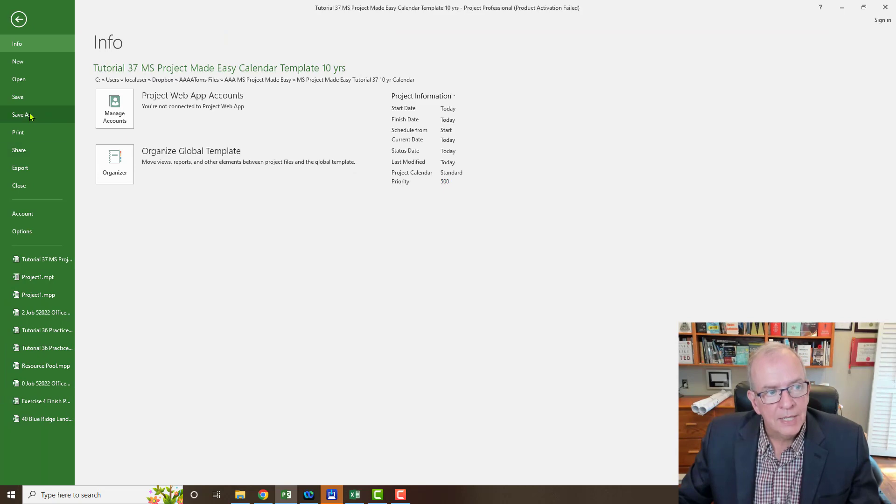
left_click(31, 117)
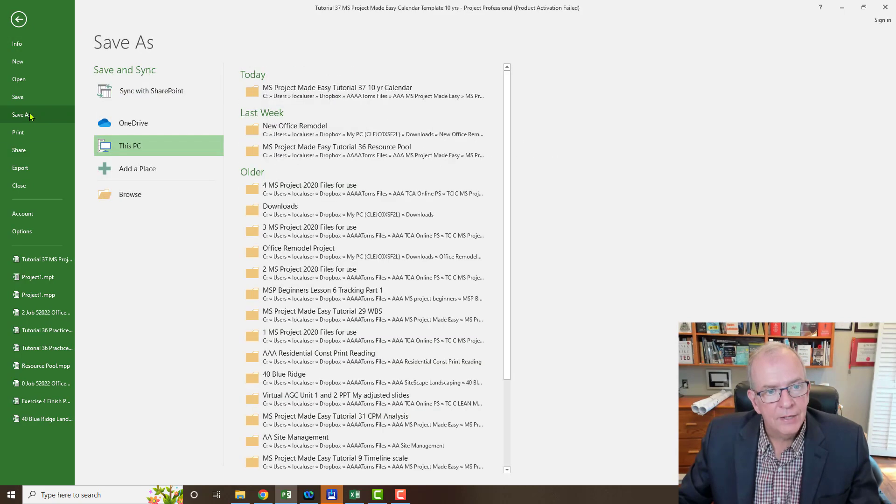
left_click(306, 89)
left_click(526, 252)
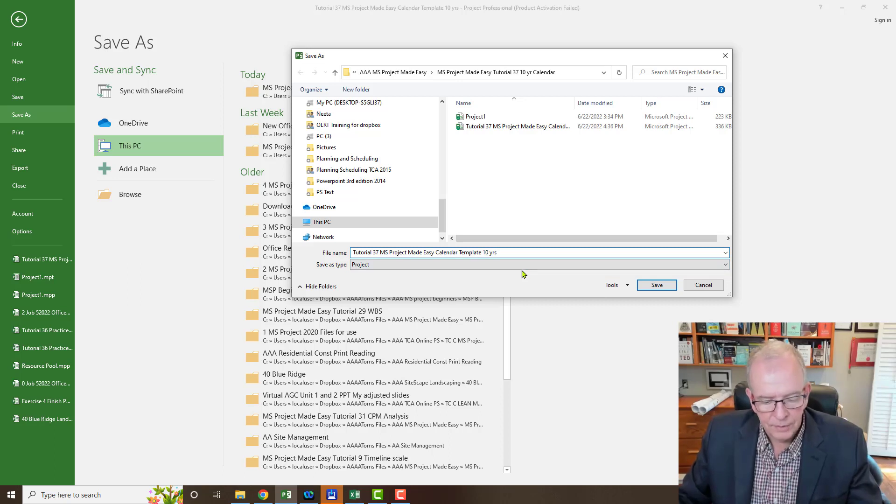
type("b")
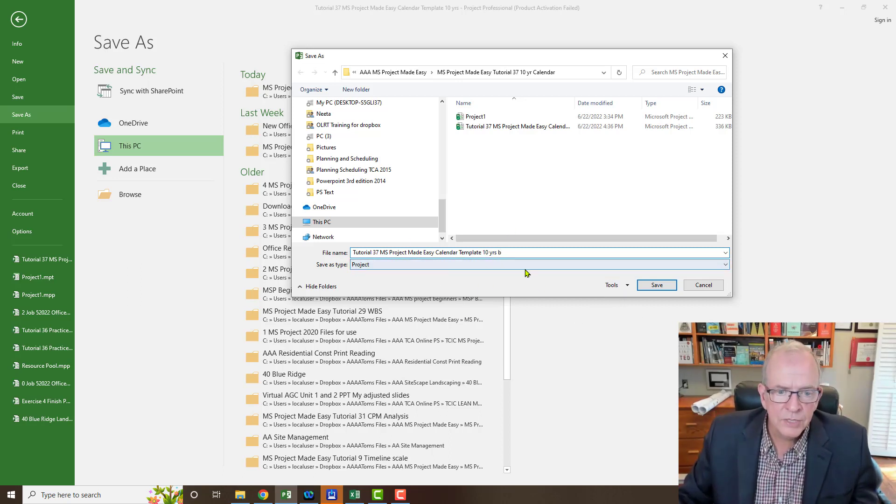
left_click(726, 264)
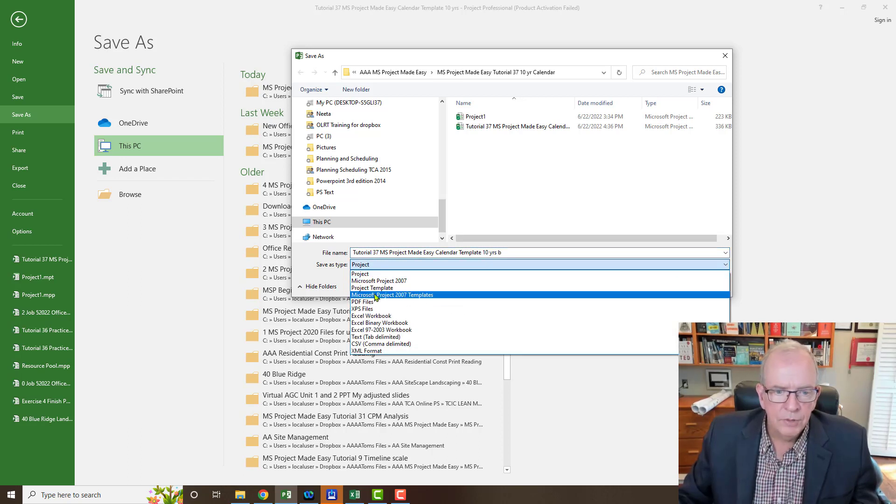
left_click(354, 288)
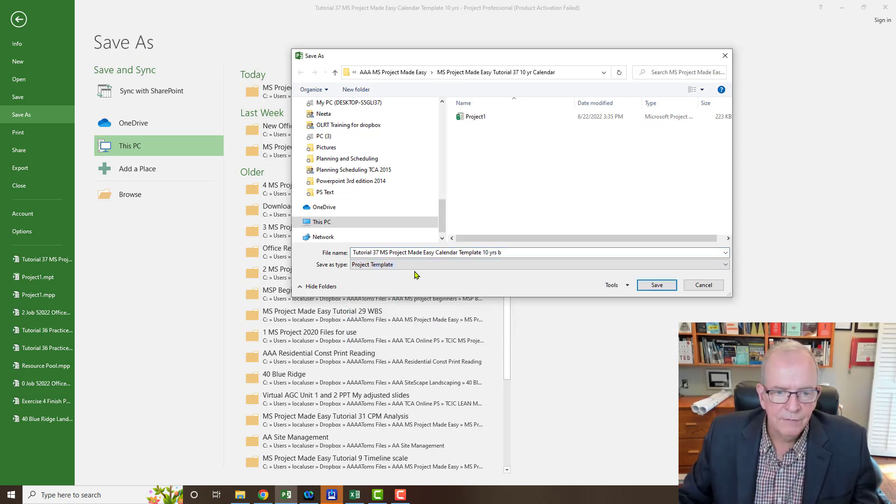
left_click(660, 288)
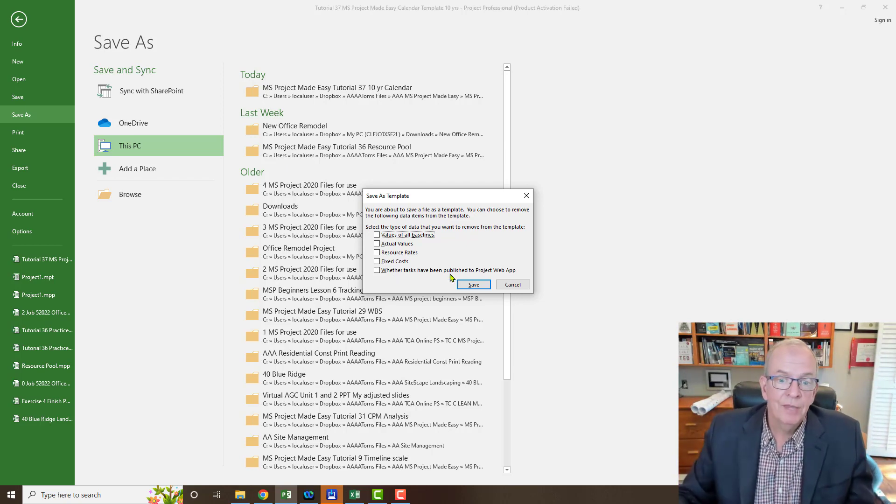
left_click(468, 286)
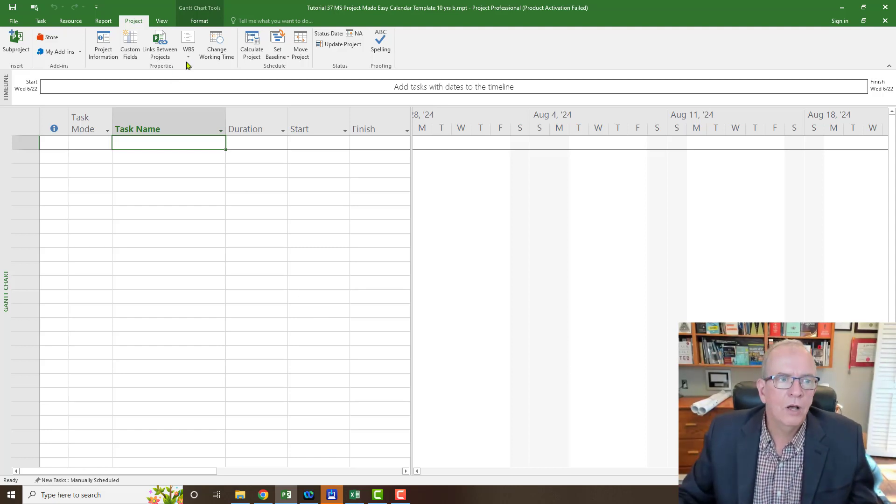
Check the holiday exceptions of the Standard calendar in the saved template and close the working time settings
left_click(217, 46)
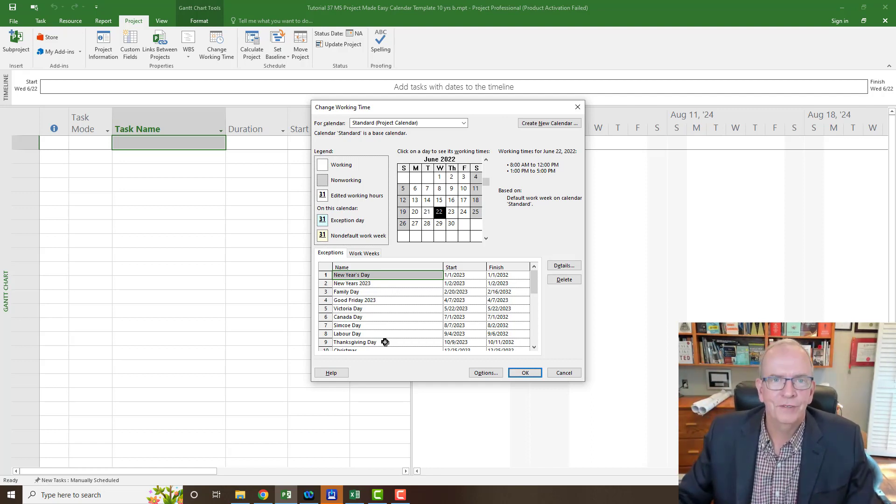
left_click(524, 374)
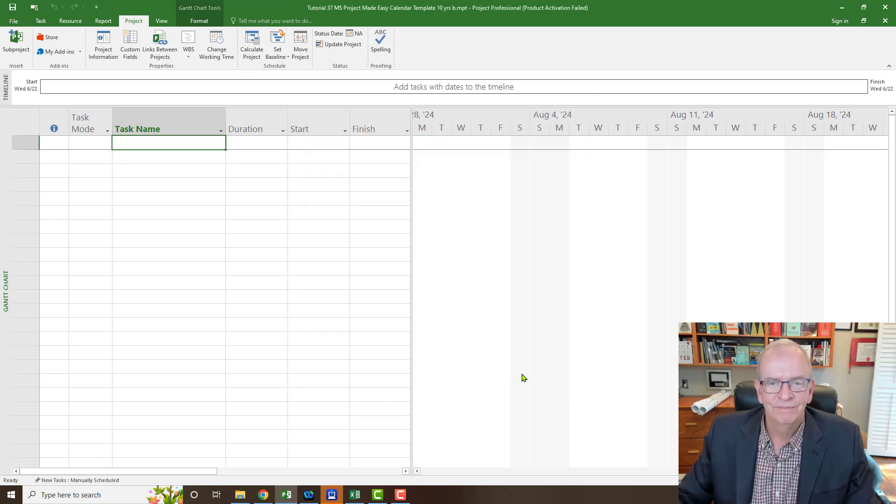